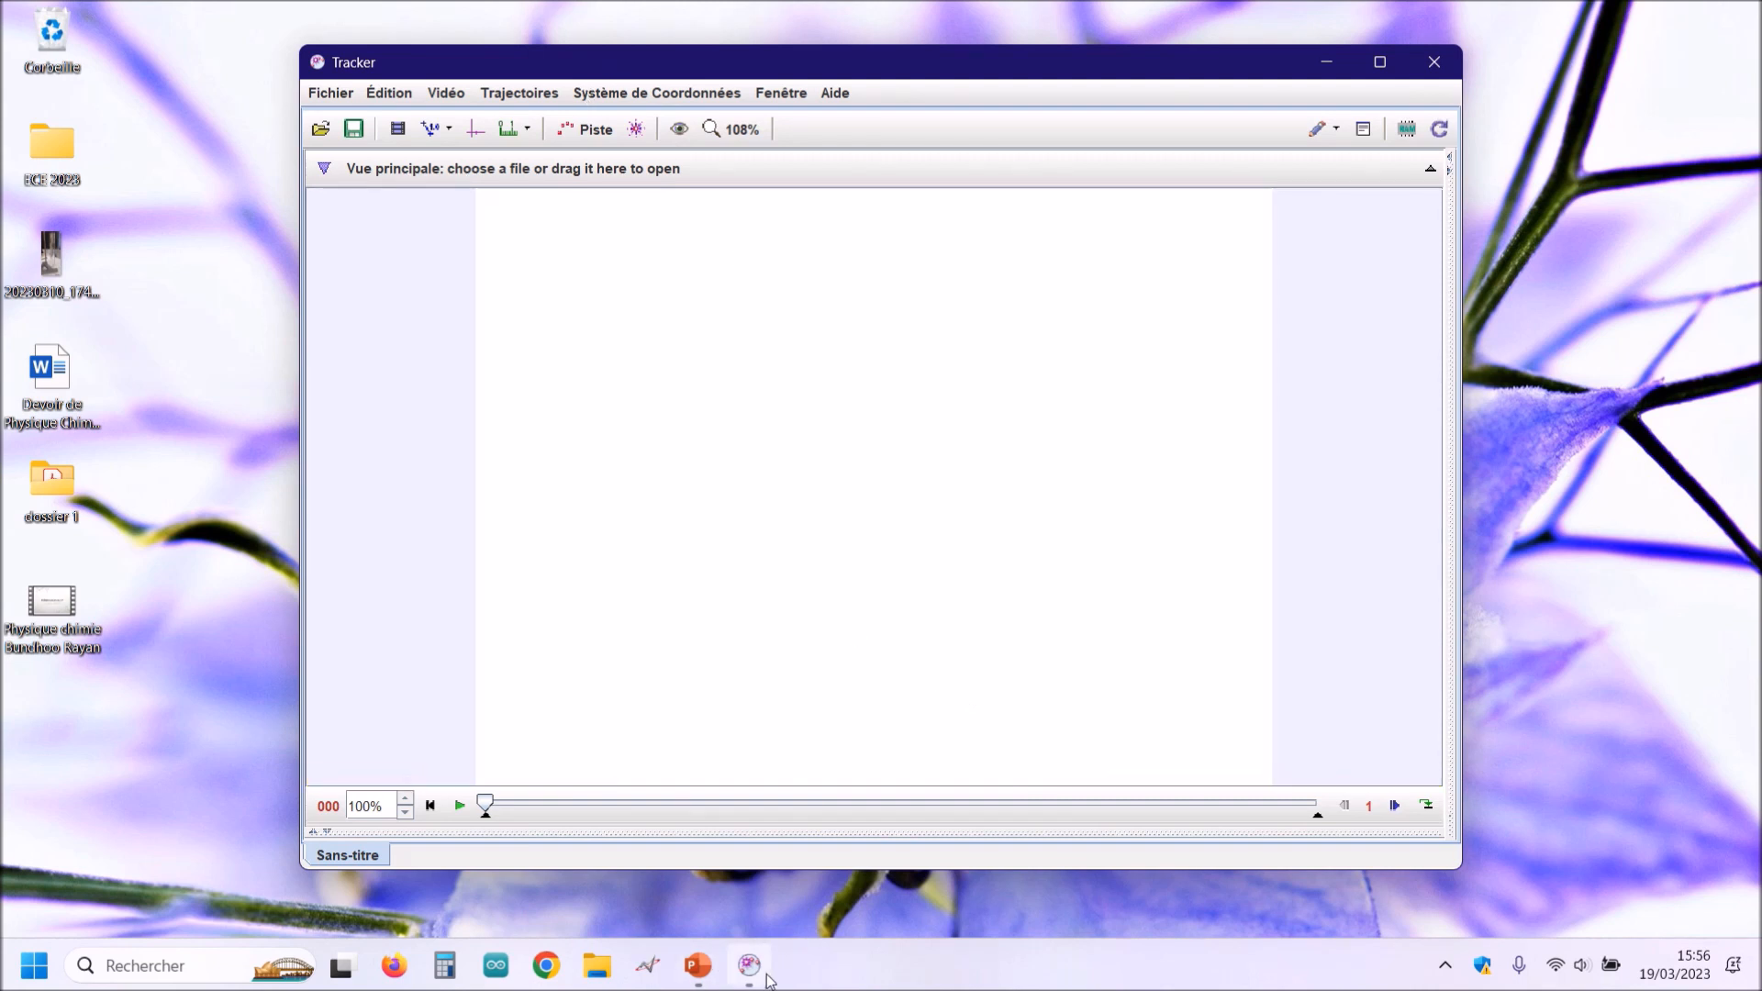
Load the desktop video 20230310_174549.mp4 into the empty Tracker workspace for analysis.
mouse_move(769, 980)
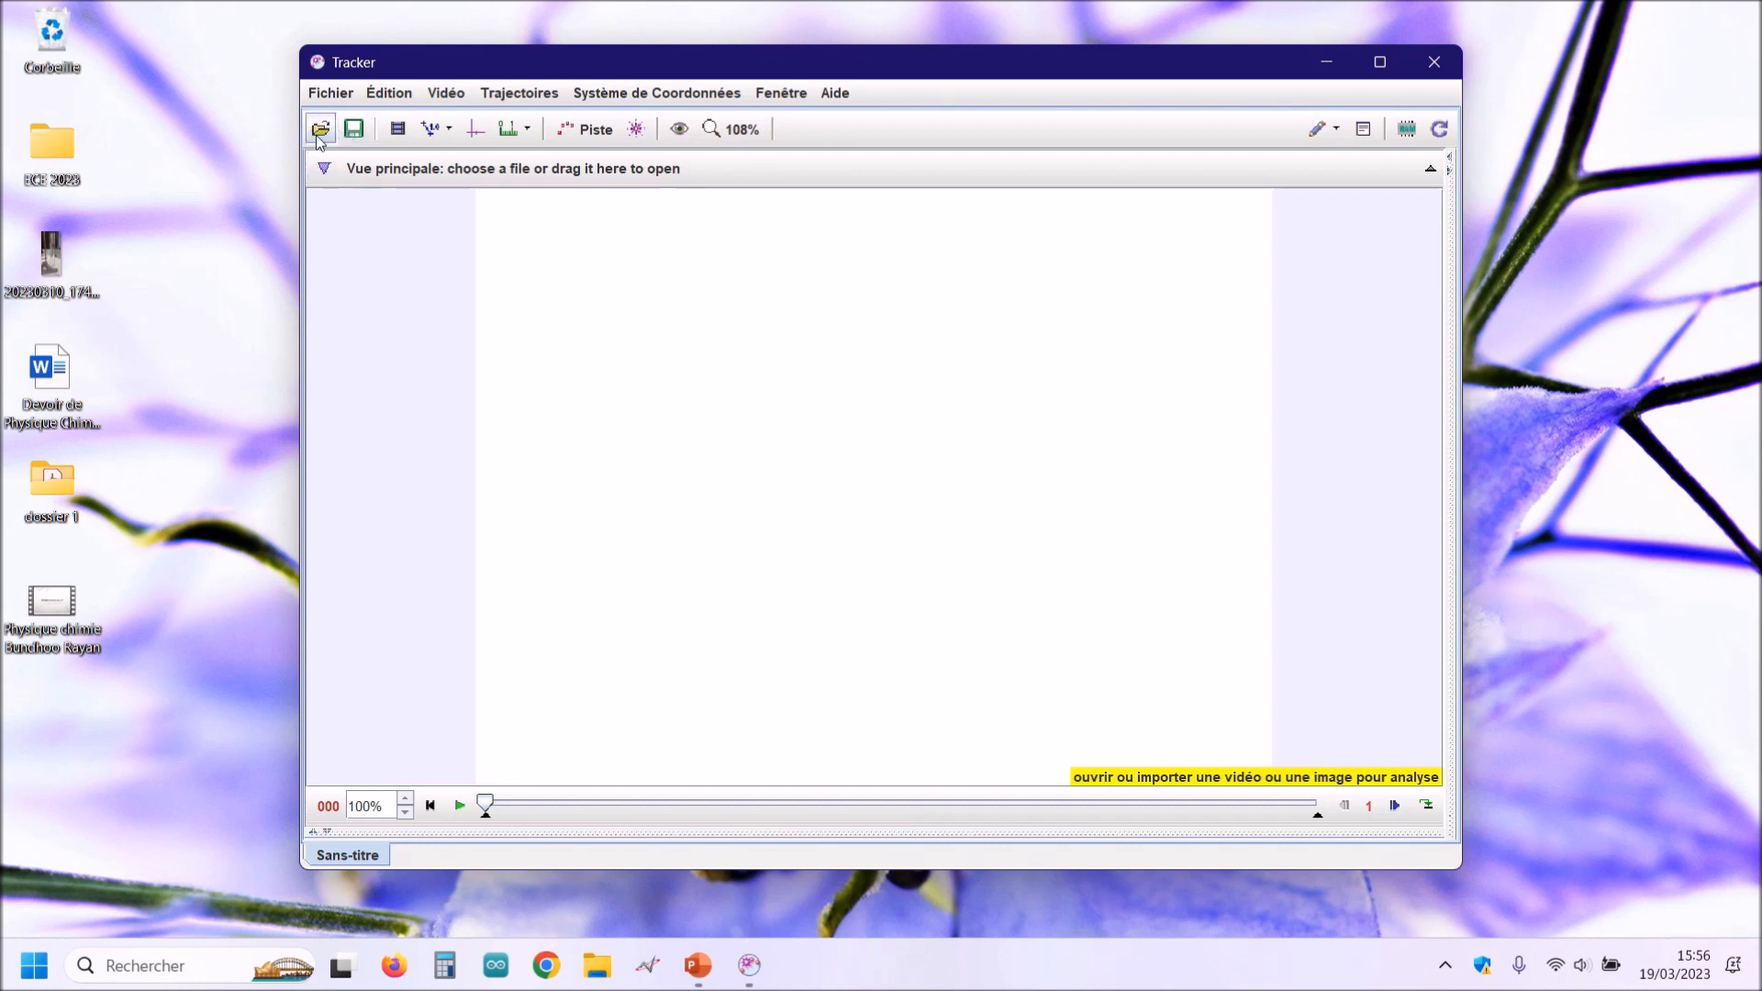
click(317, 101)
mouse_move(332, 156)
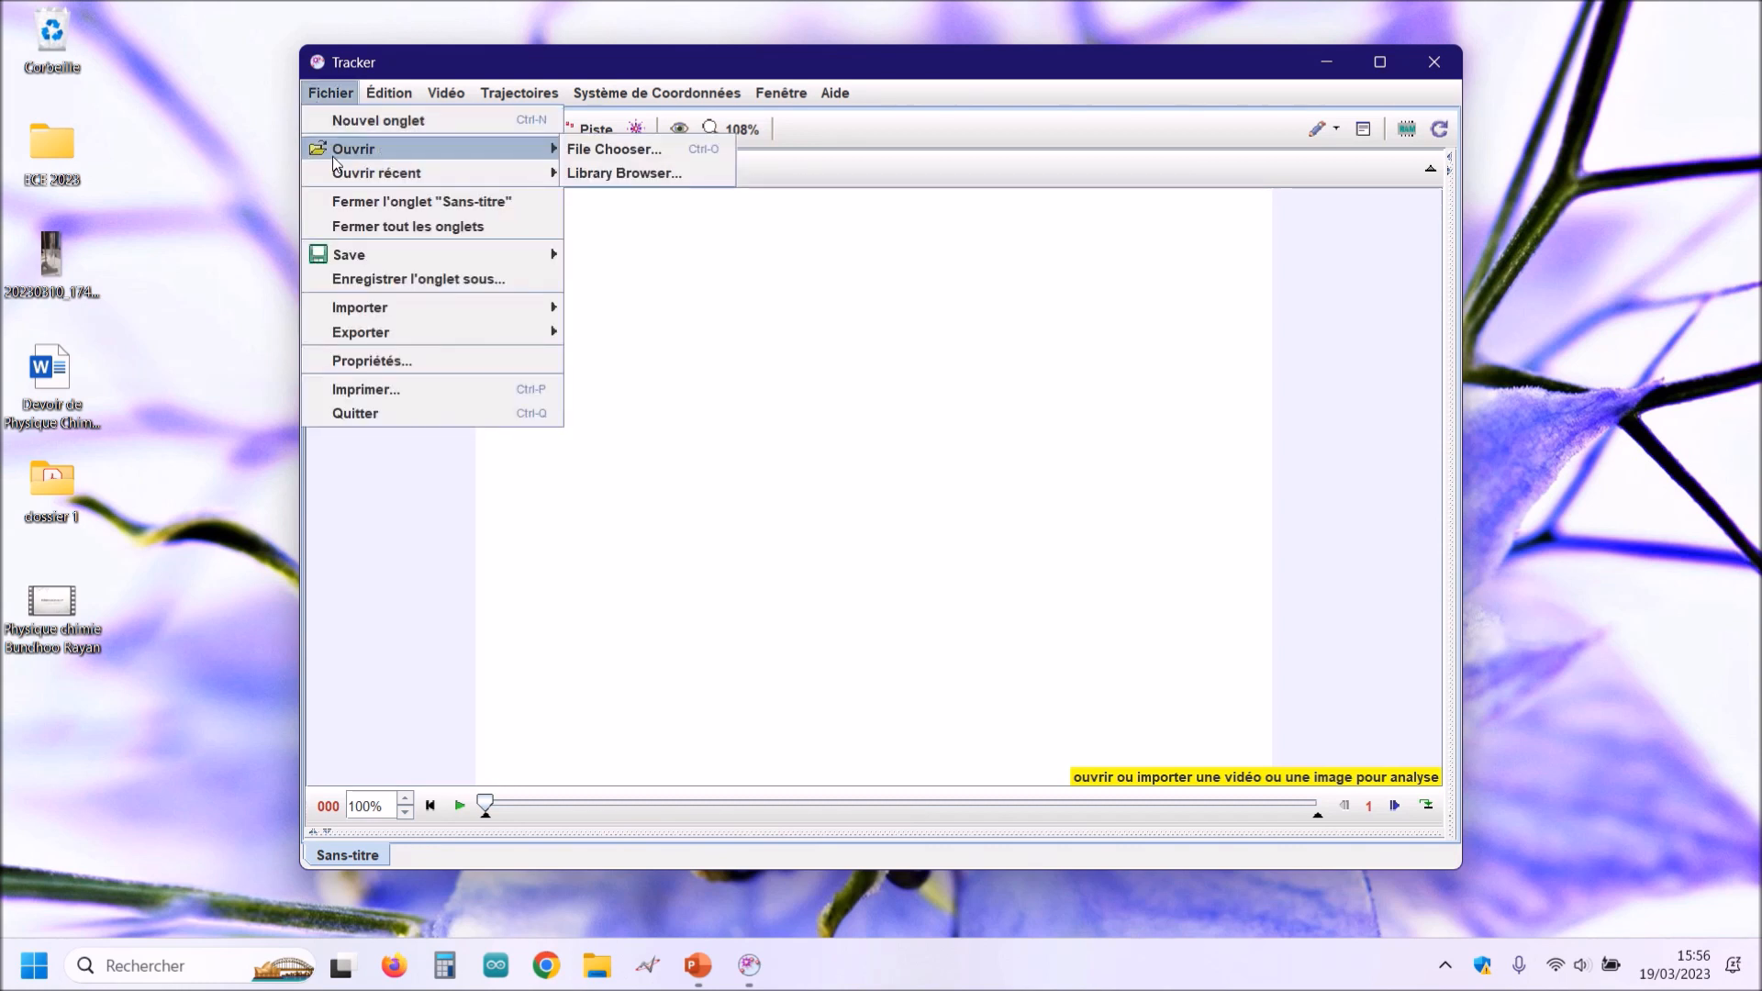
click(40, 292)
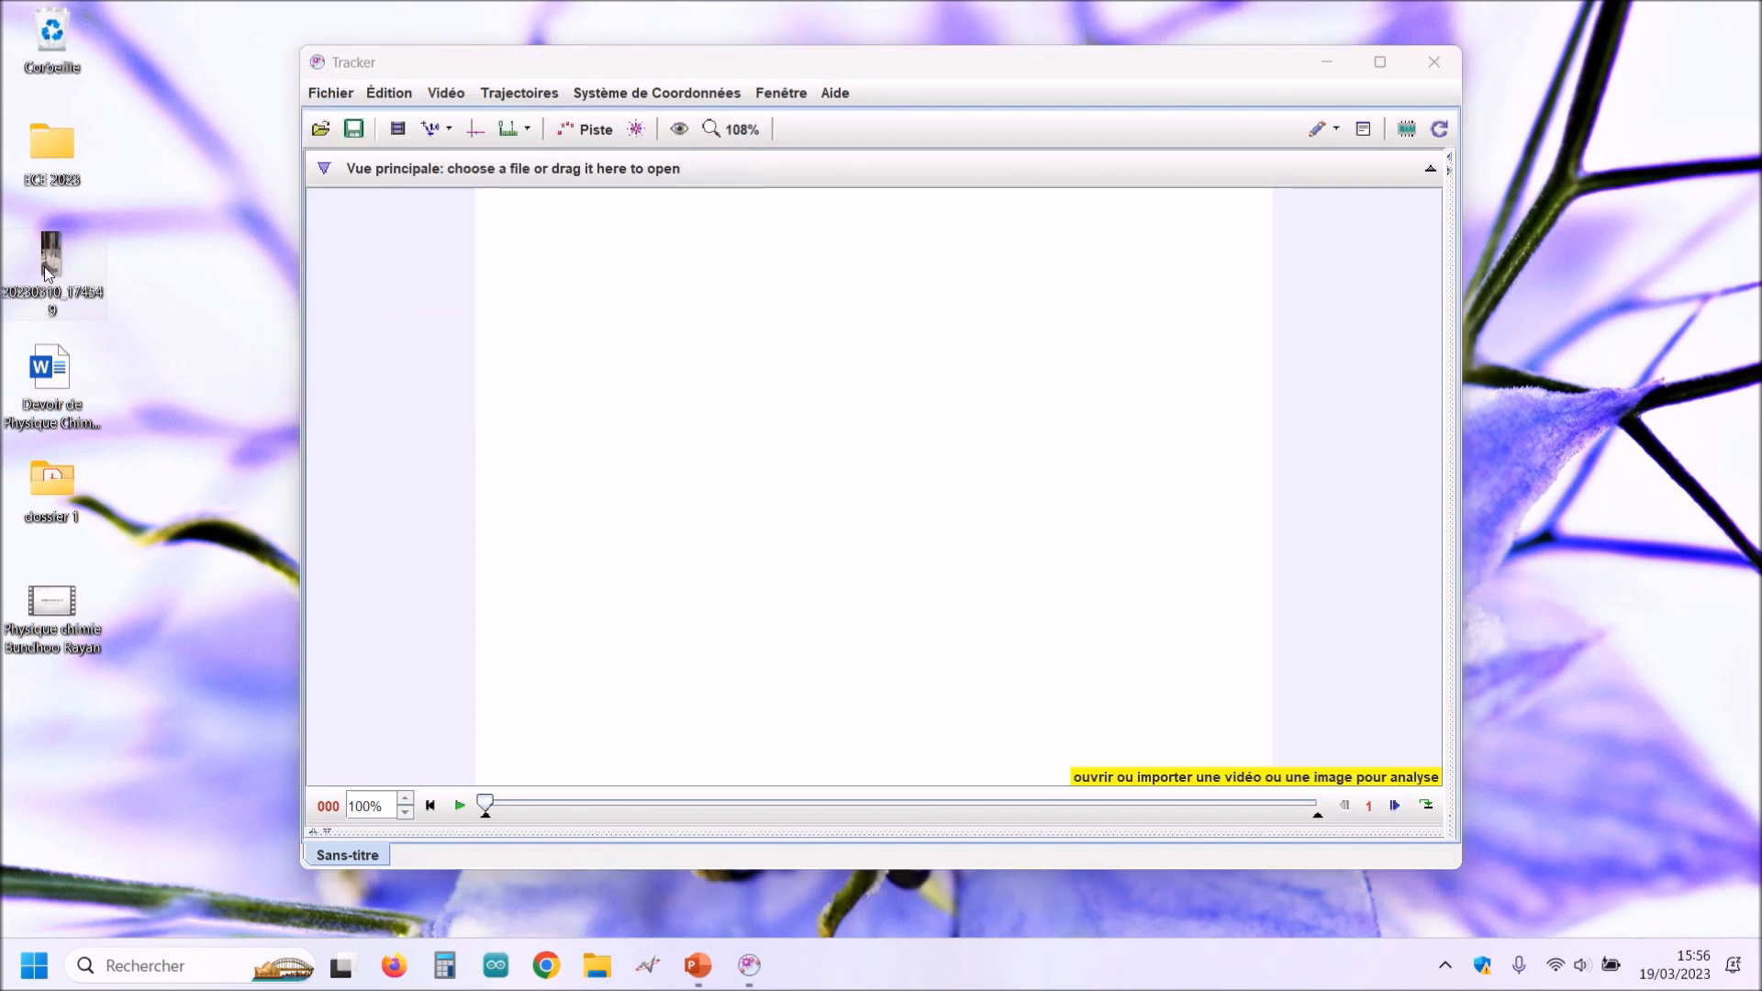
drag(44, 266, 850, 526)
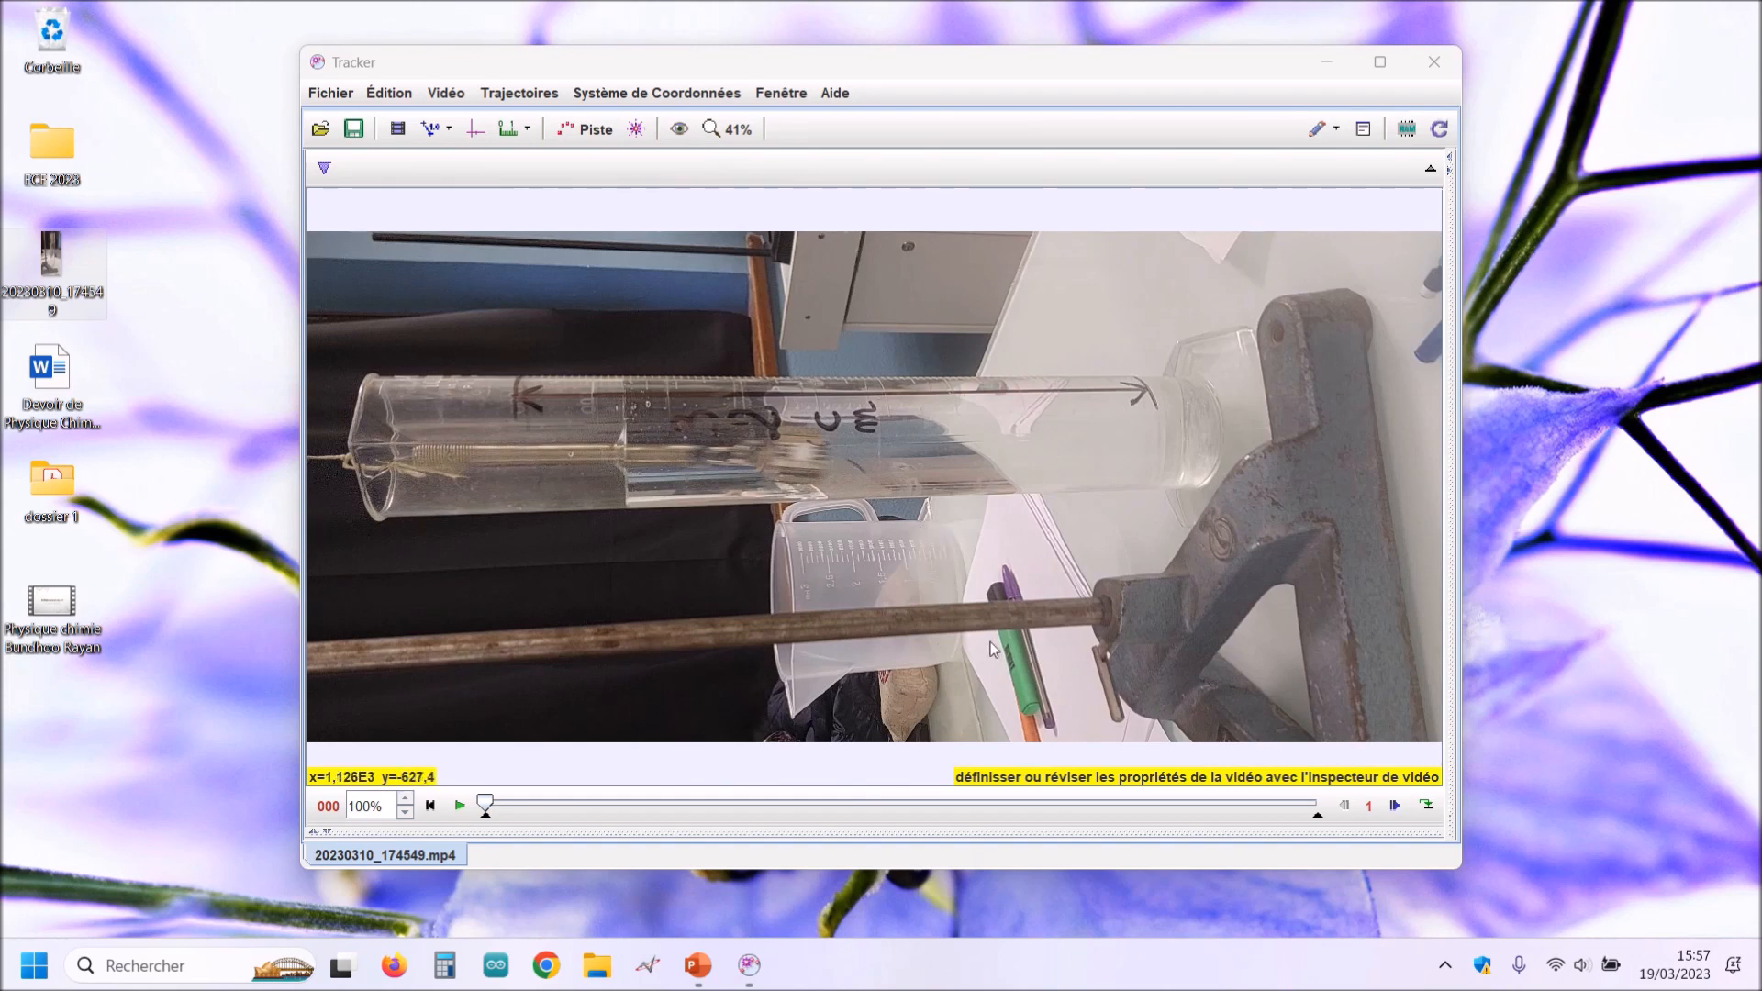
Add a rotation filter to the video and turn the image by -90° so the cylinder stands upright.
click(451, 97)
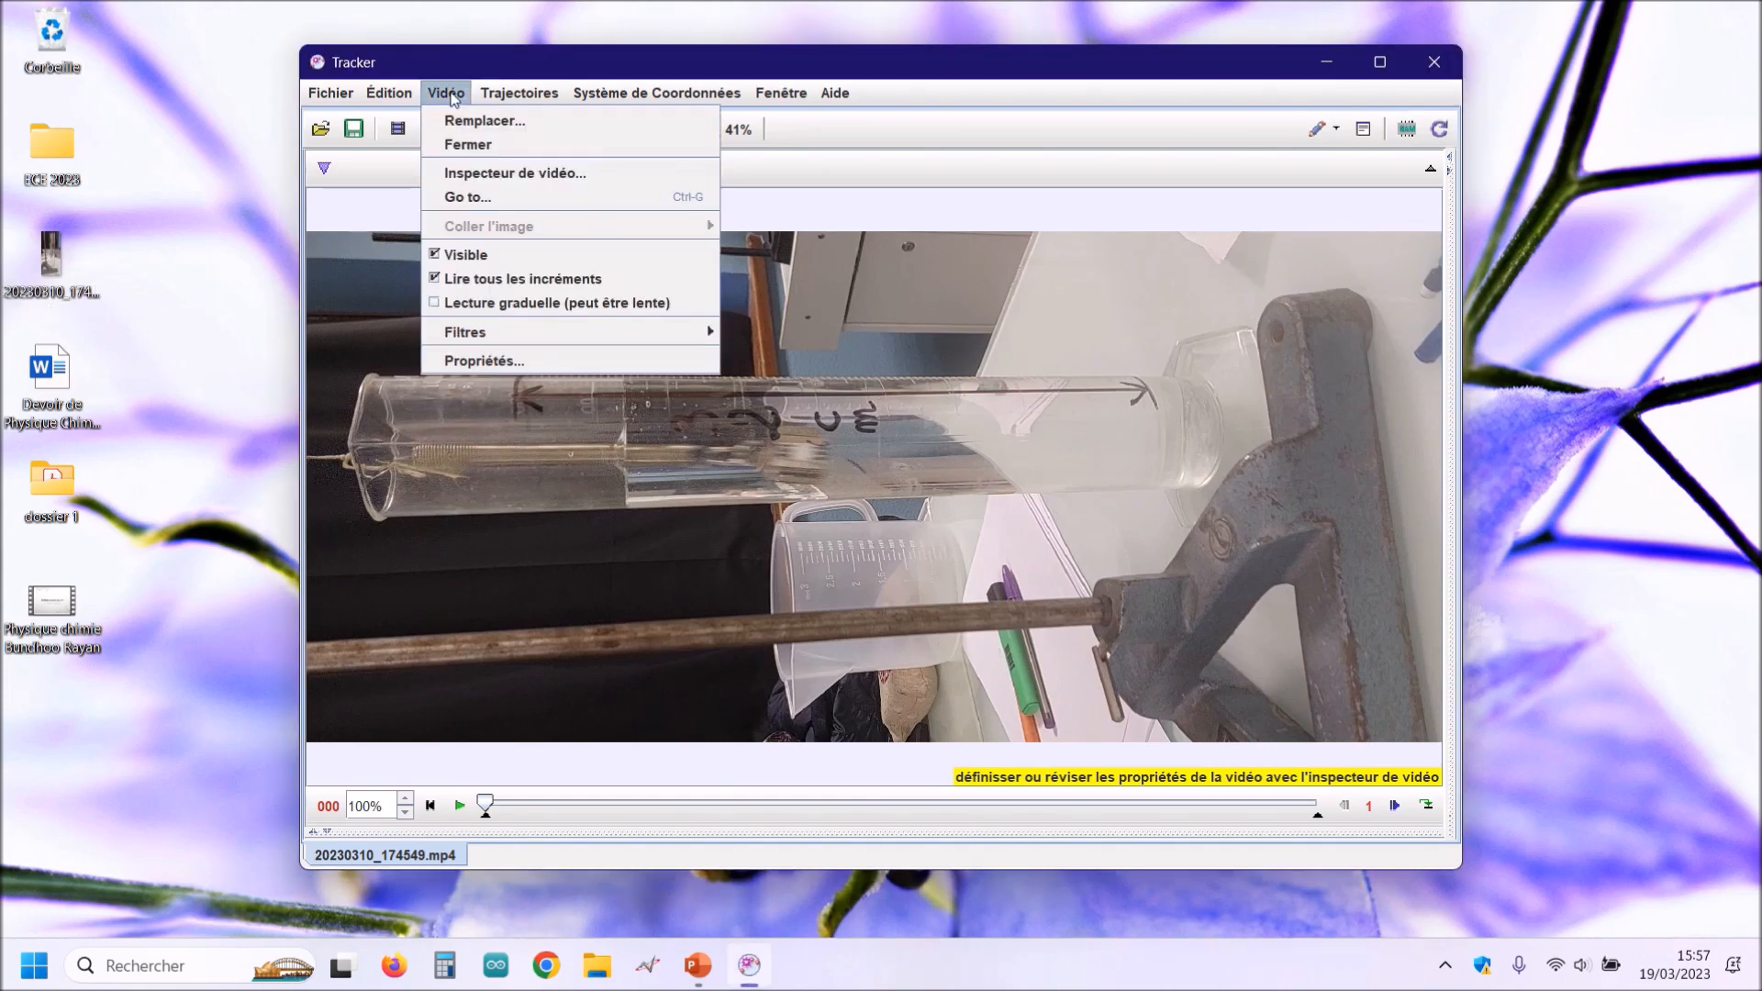
mouse_move(684, 340)
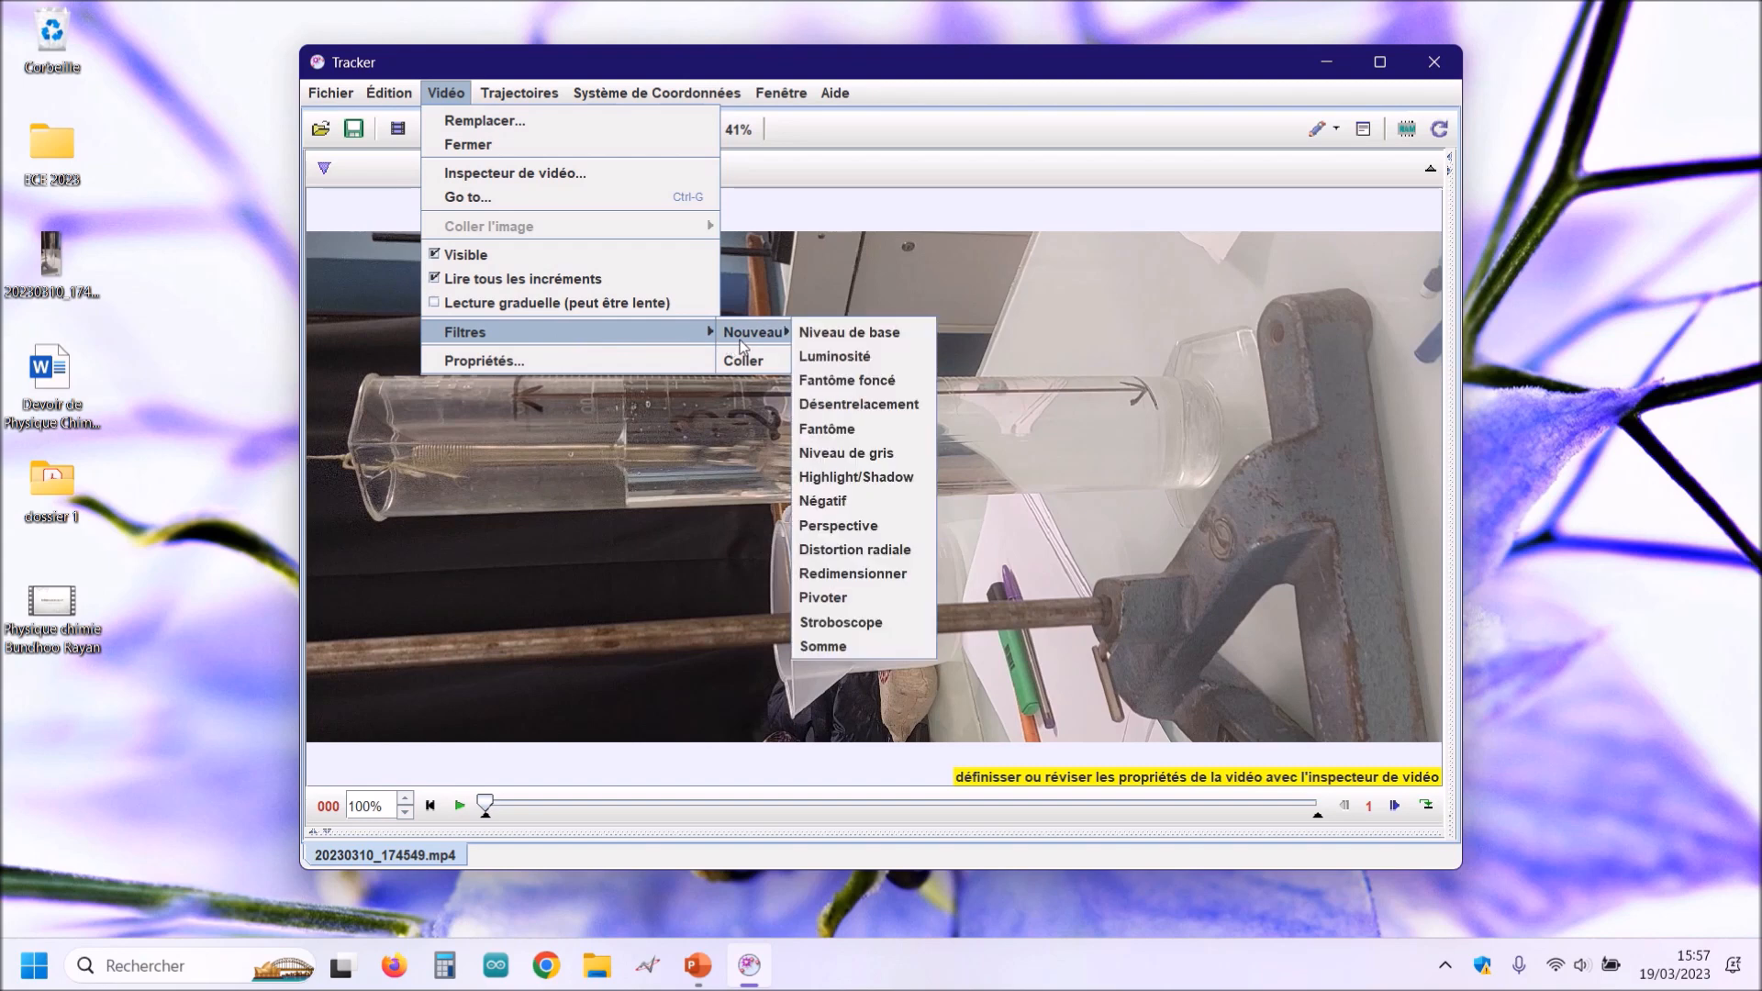
mouse_move(754, 340)
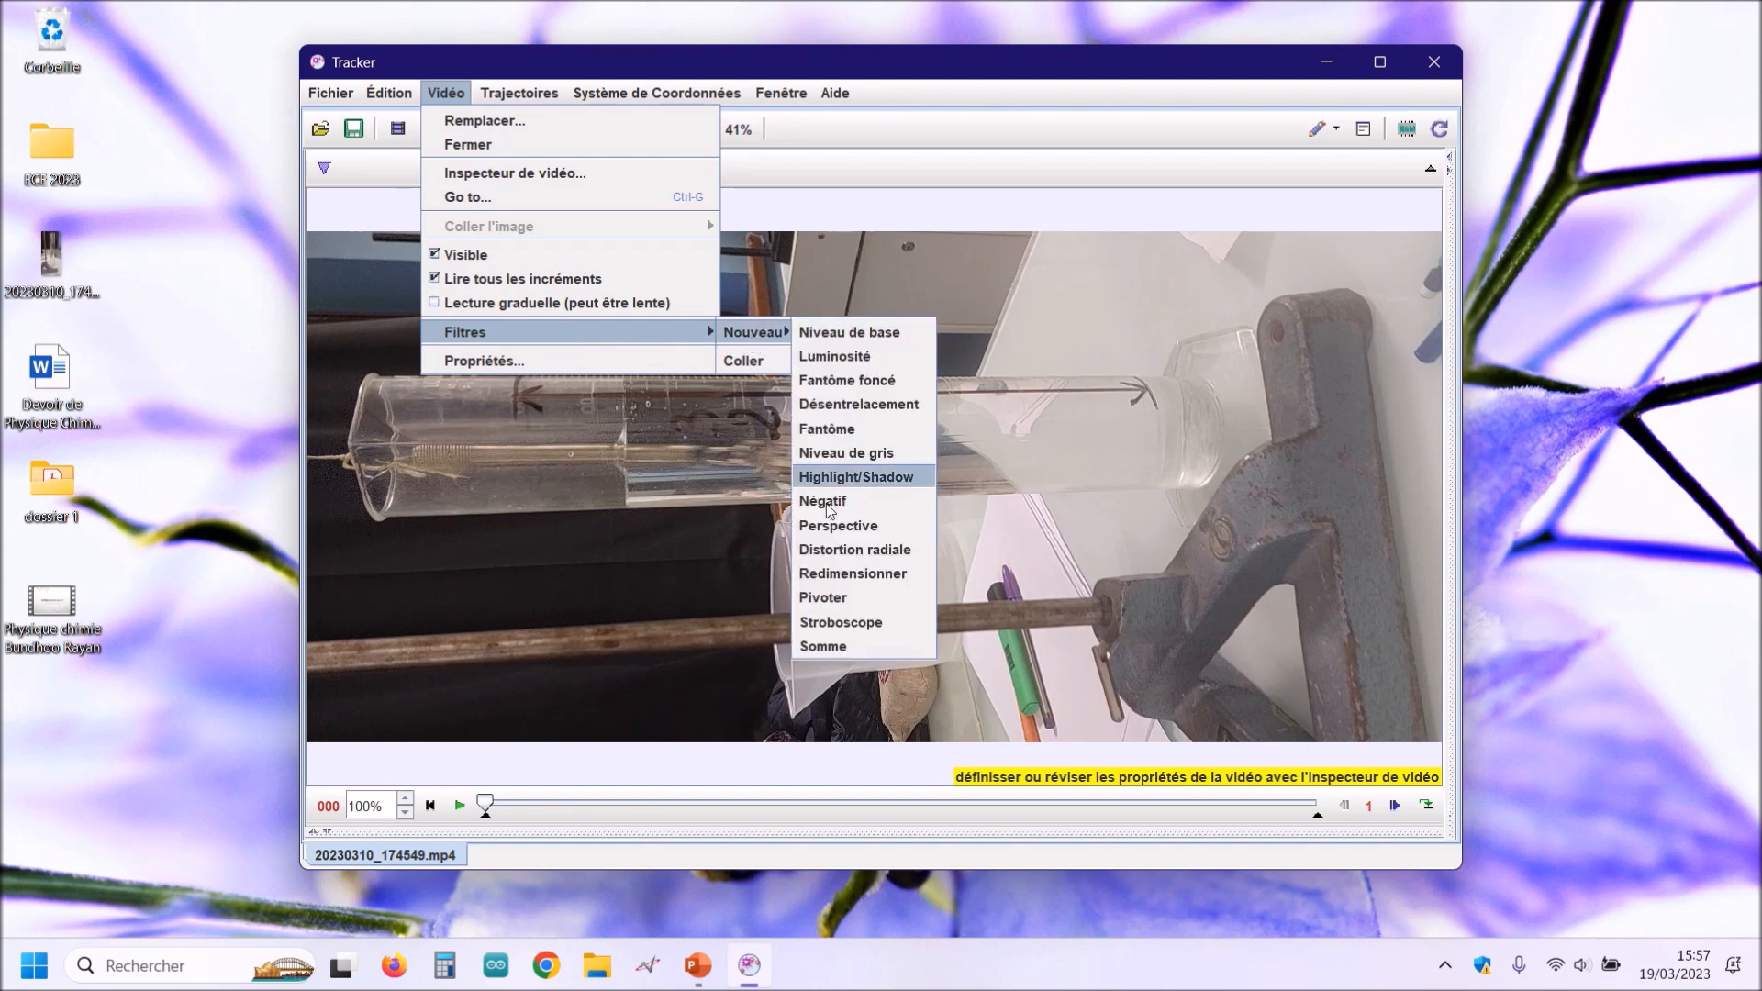
click(845, 598)
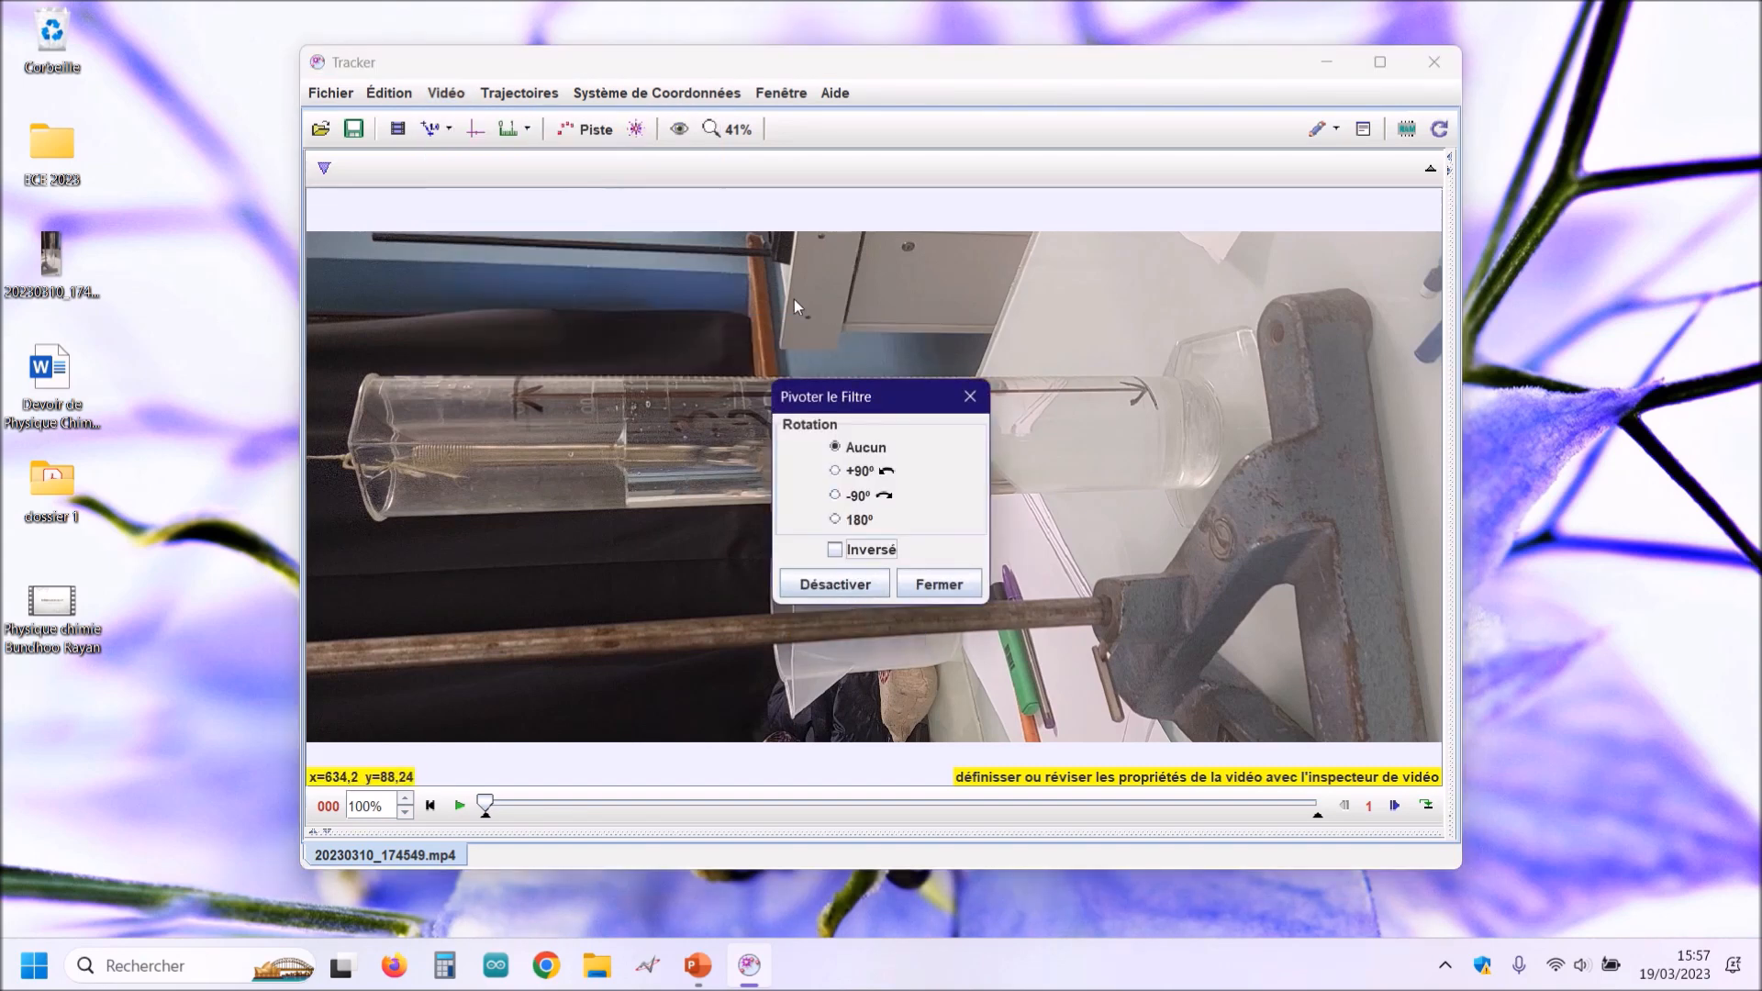
click(857, 500)
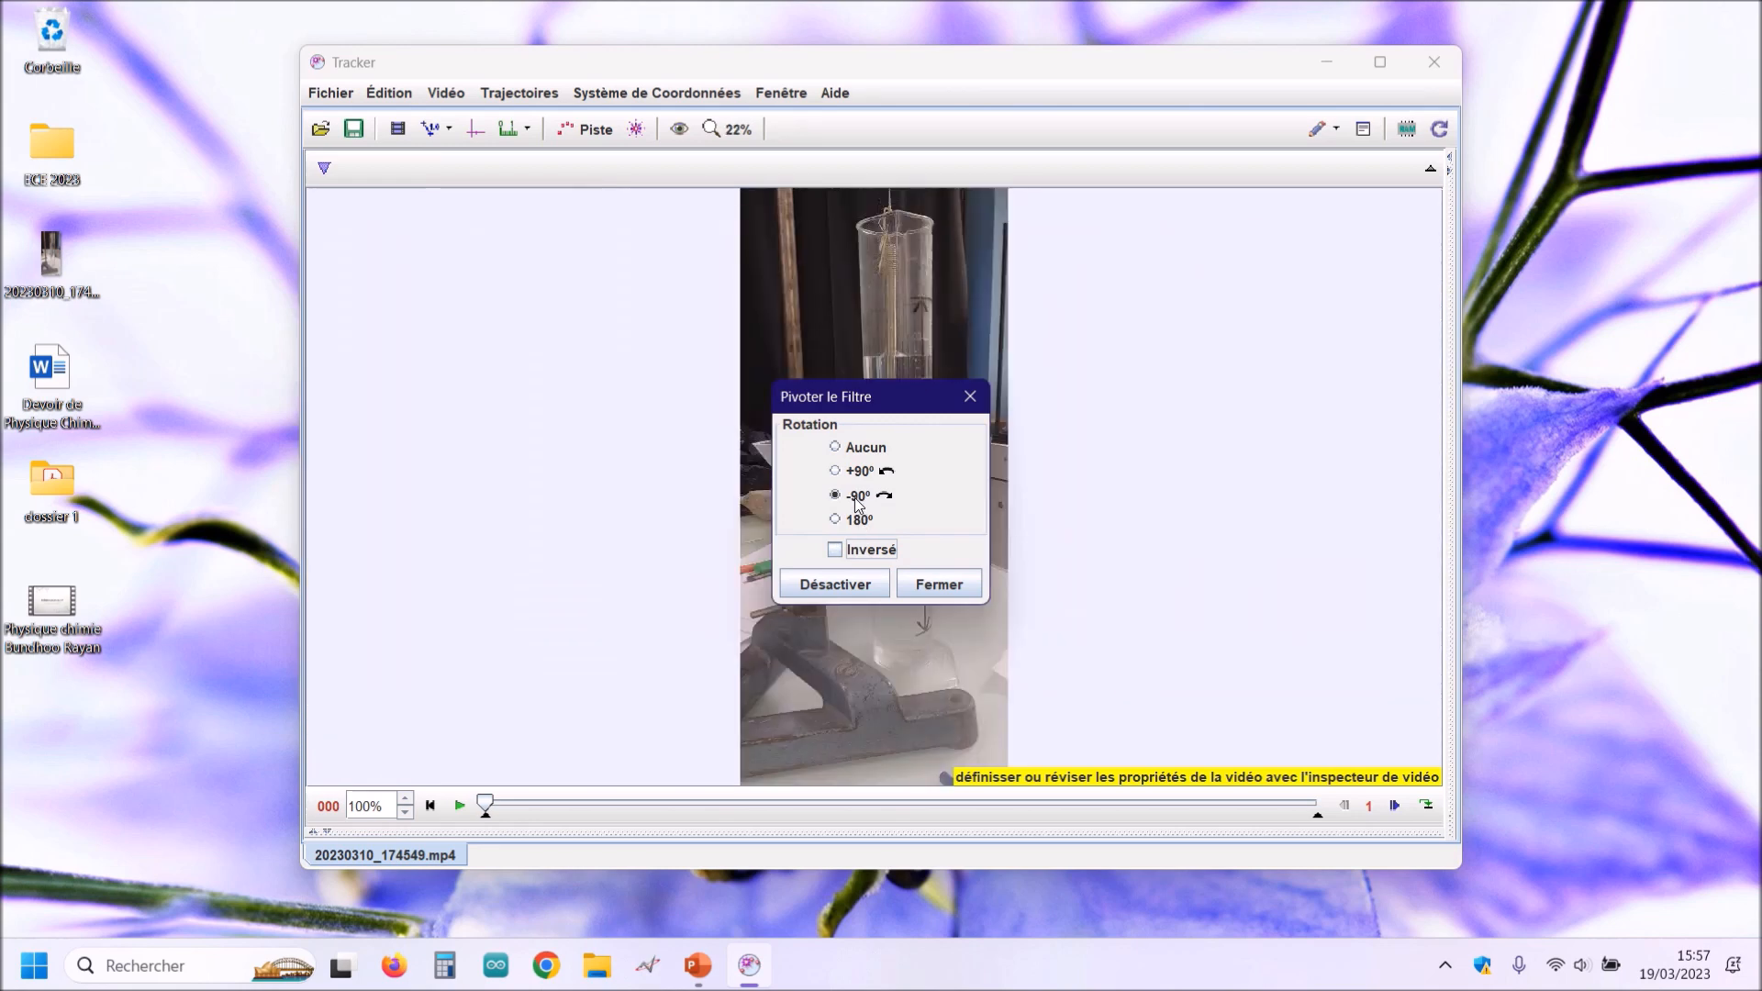
click(945, 588)
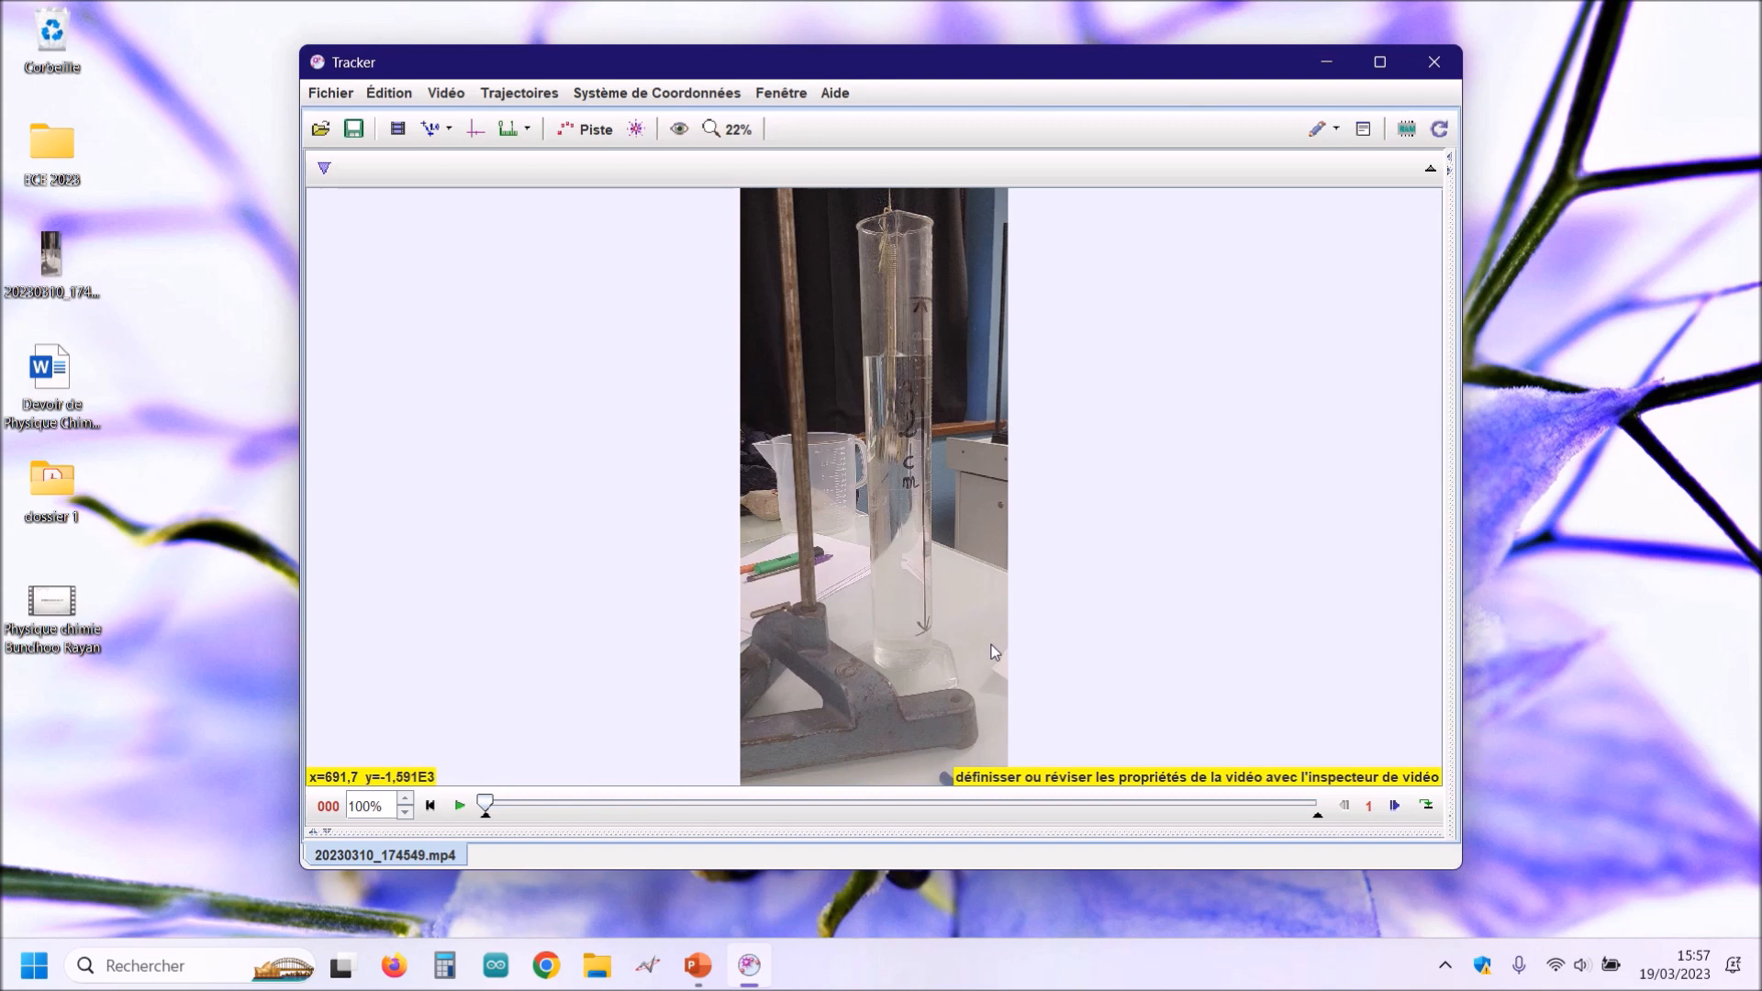
Add a calibration stick and align its ends with the two arrow tips of the length marked on the graduated cylinder.
click(449, 138)
mouse_move(463, 161)
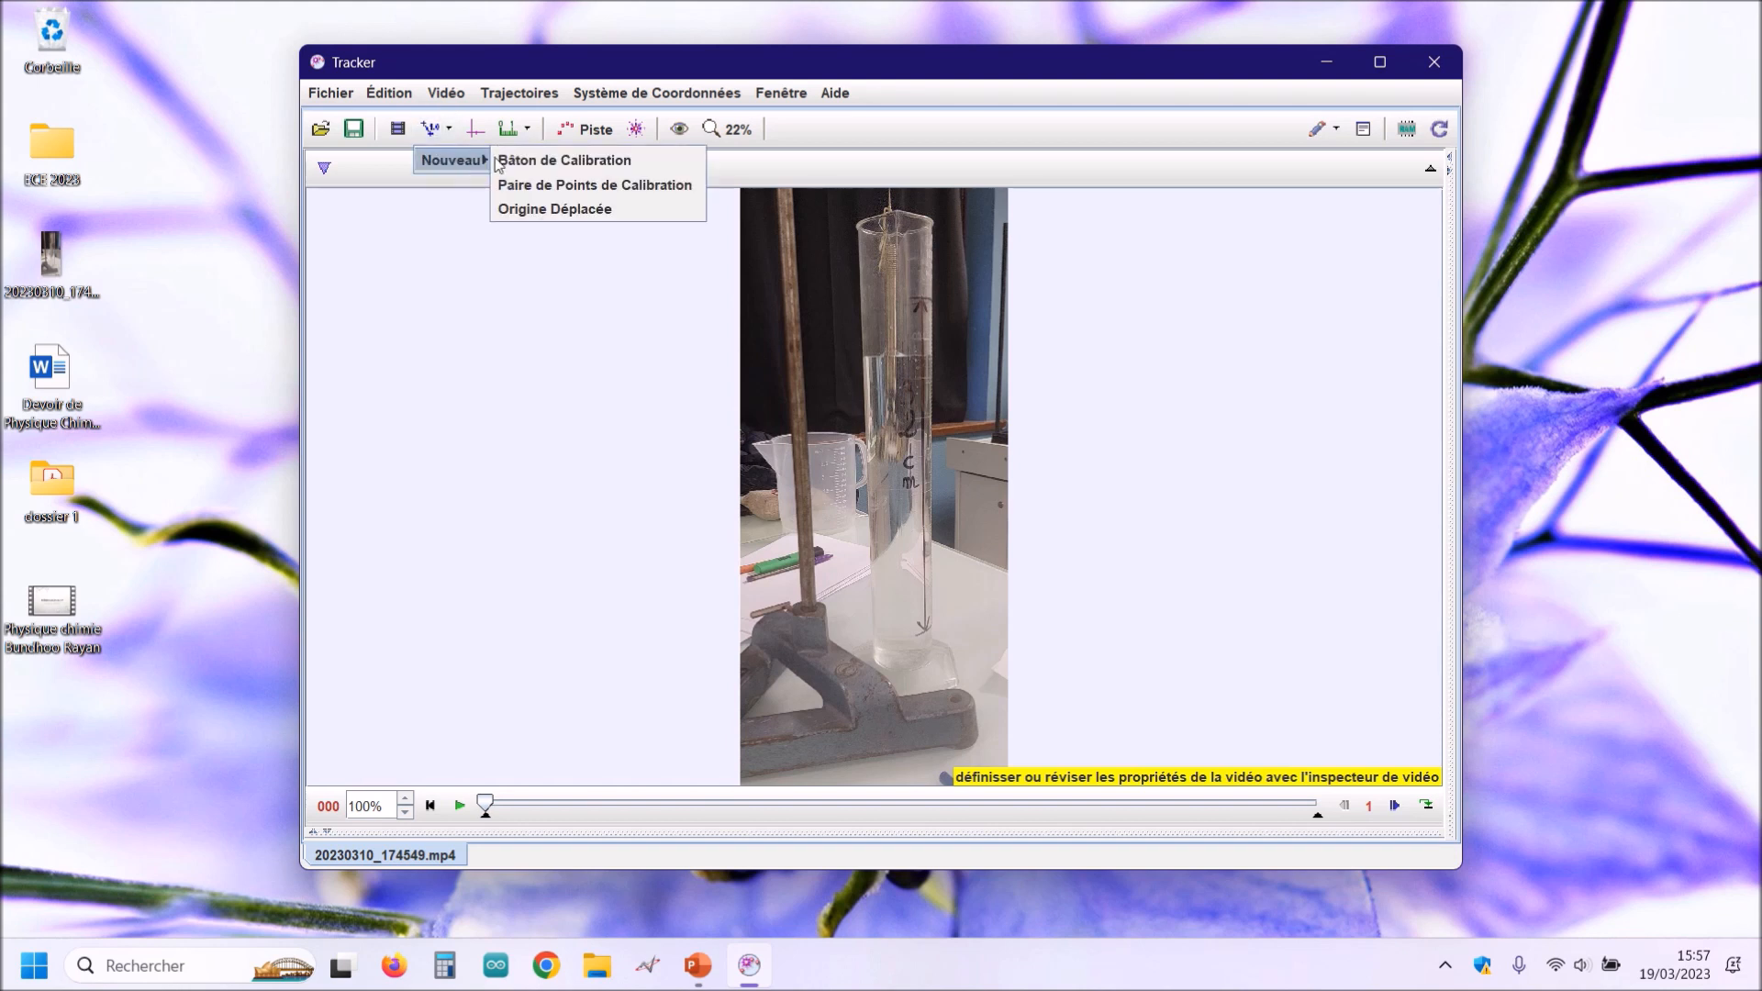
click(520, 162)
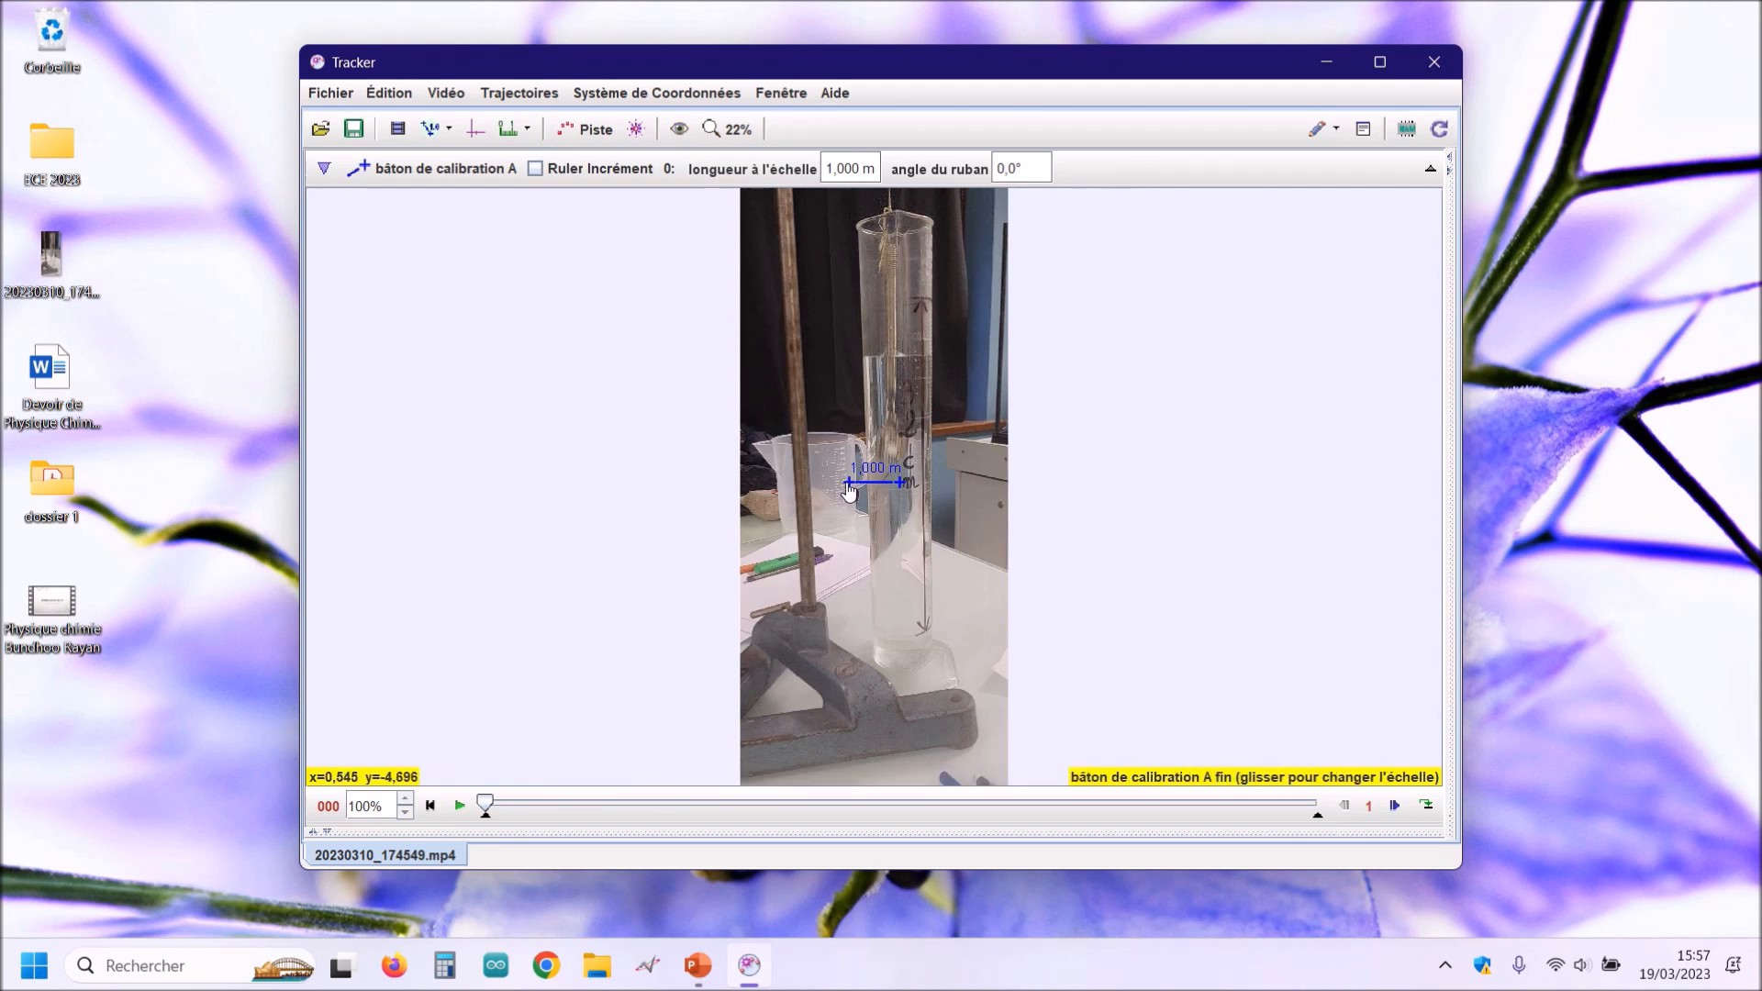
drag(848, 489, 917, 305)
drag(899, 488, 919, 630)
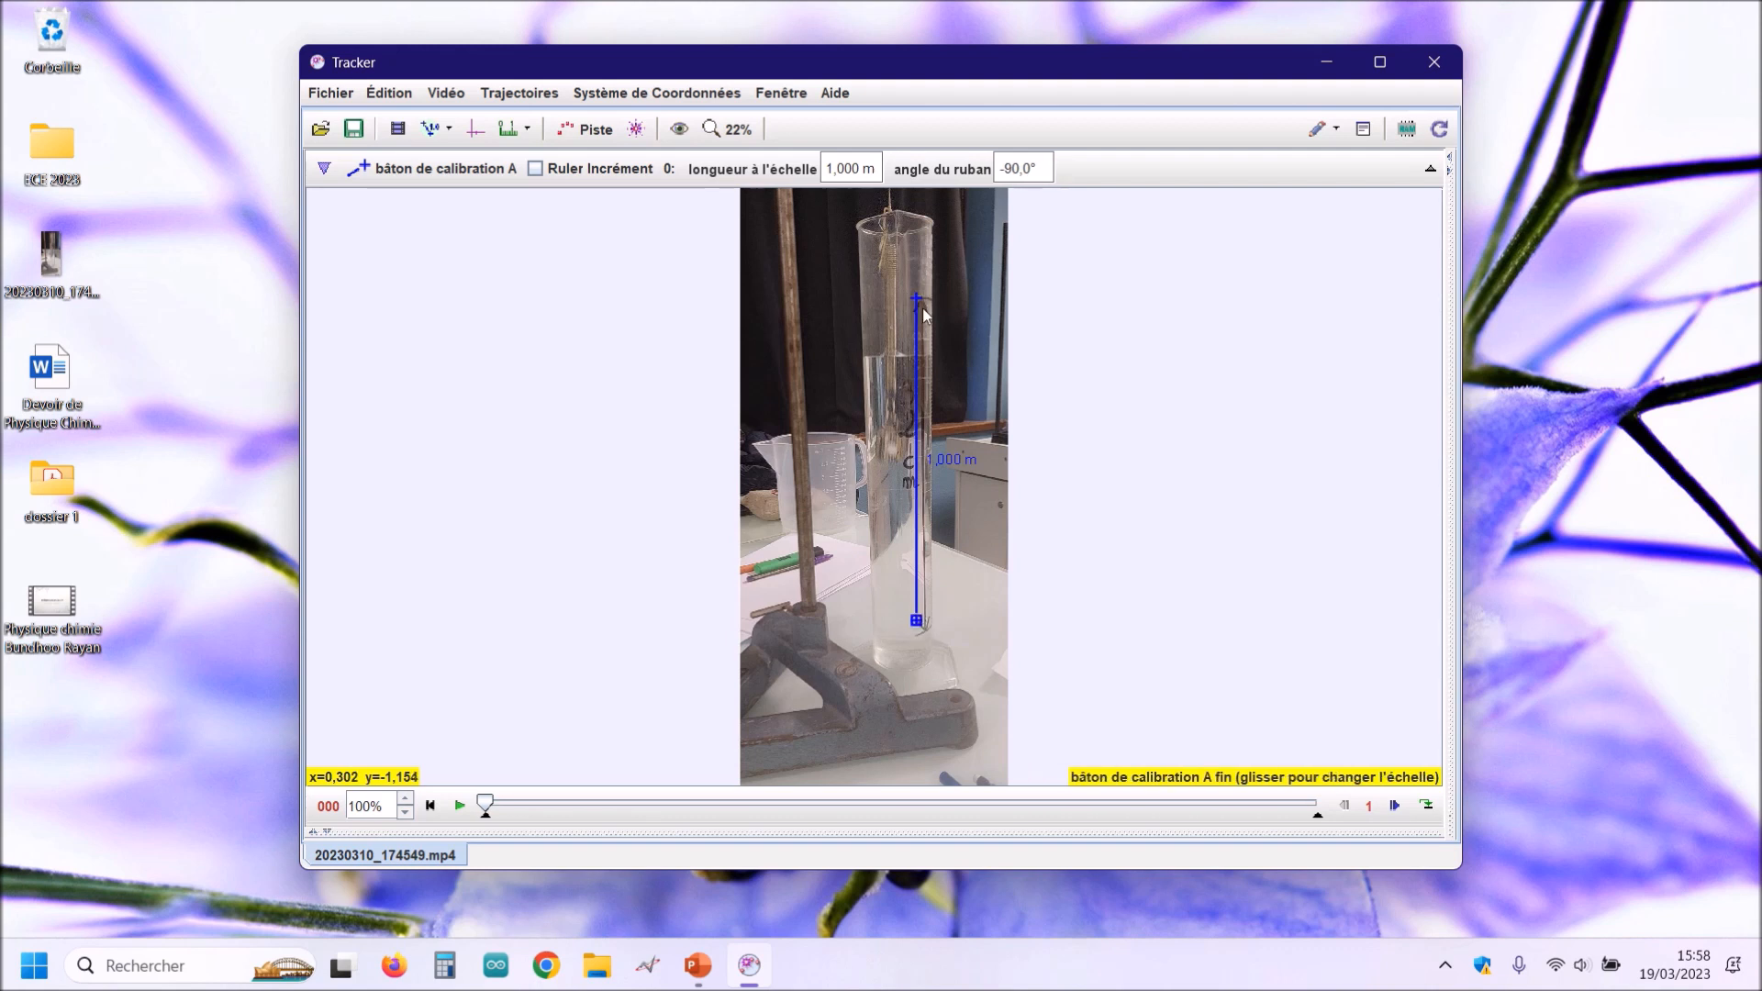
drag(923, 629, 919, 645)
Set the calibration stick's scale length to 0,32 m.
drag(859, 169, 818, 163)
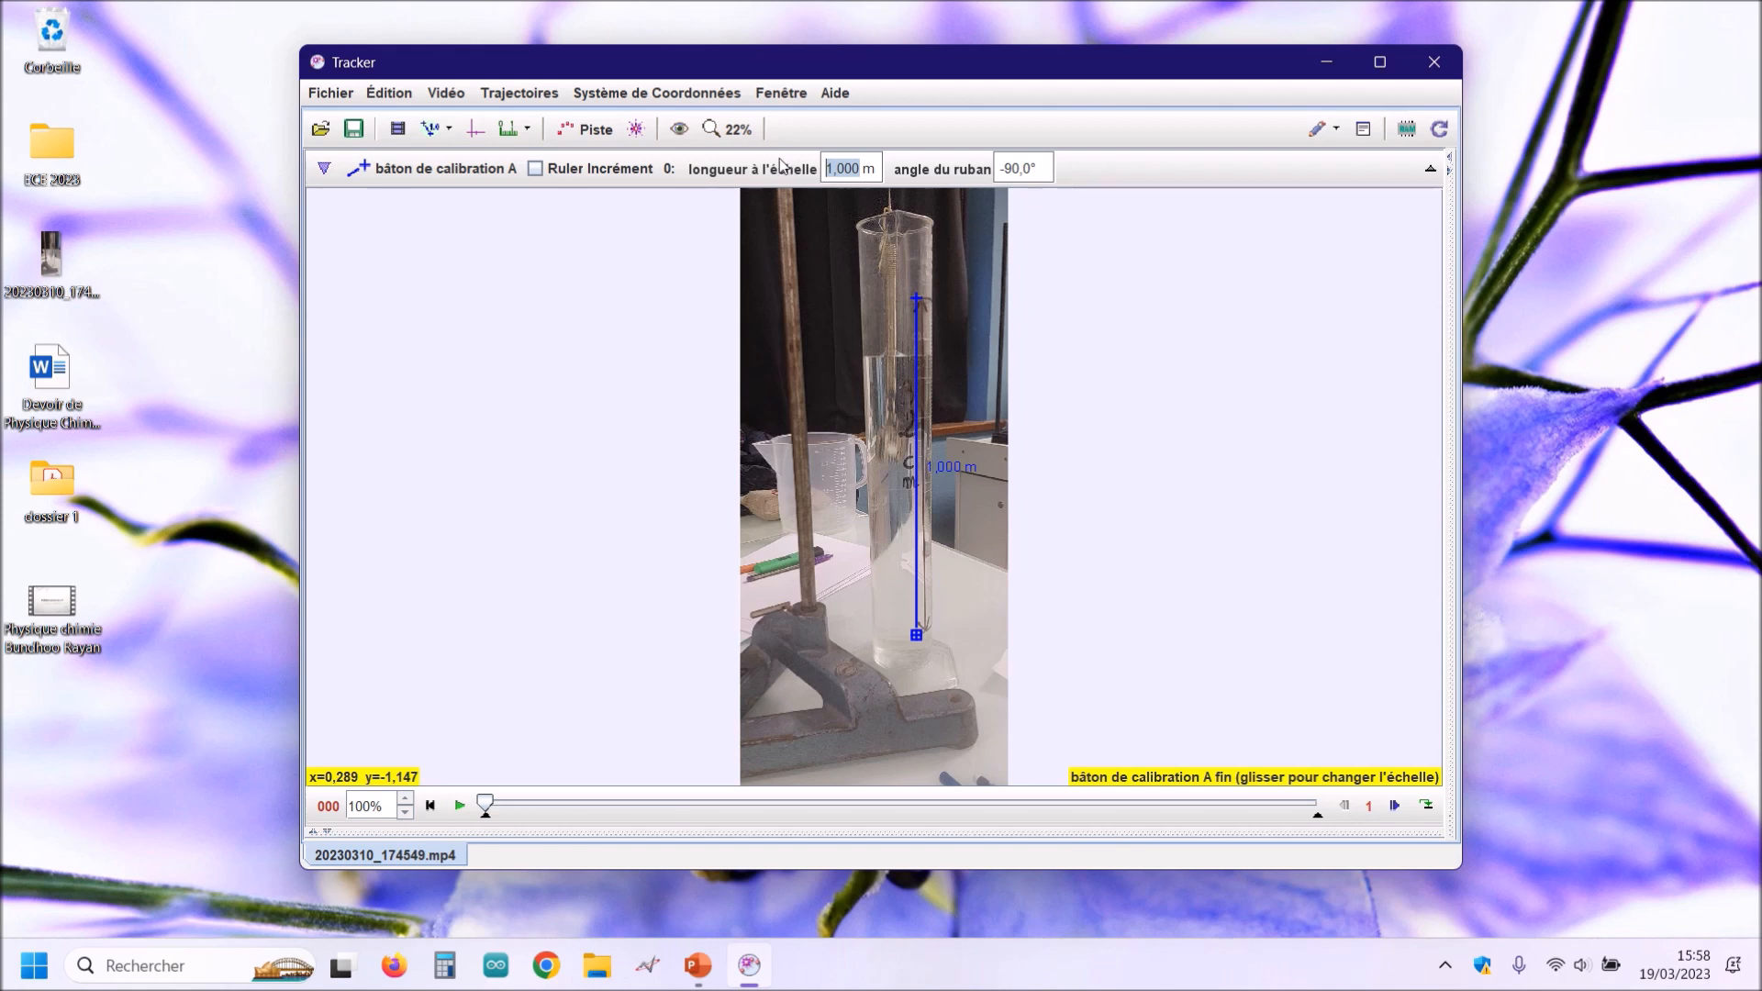
text(0)
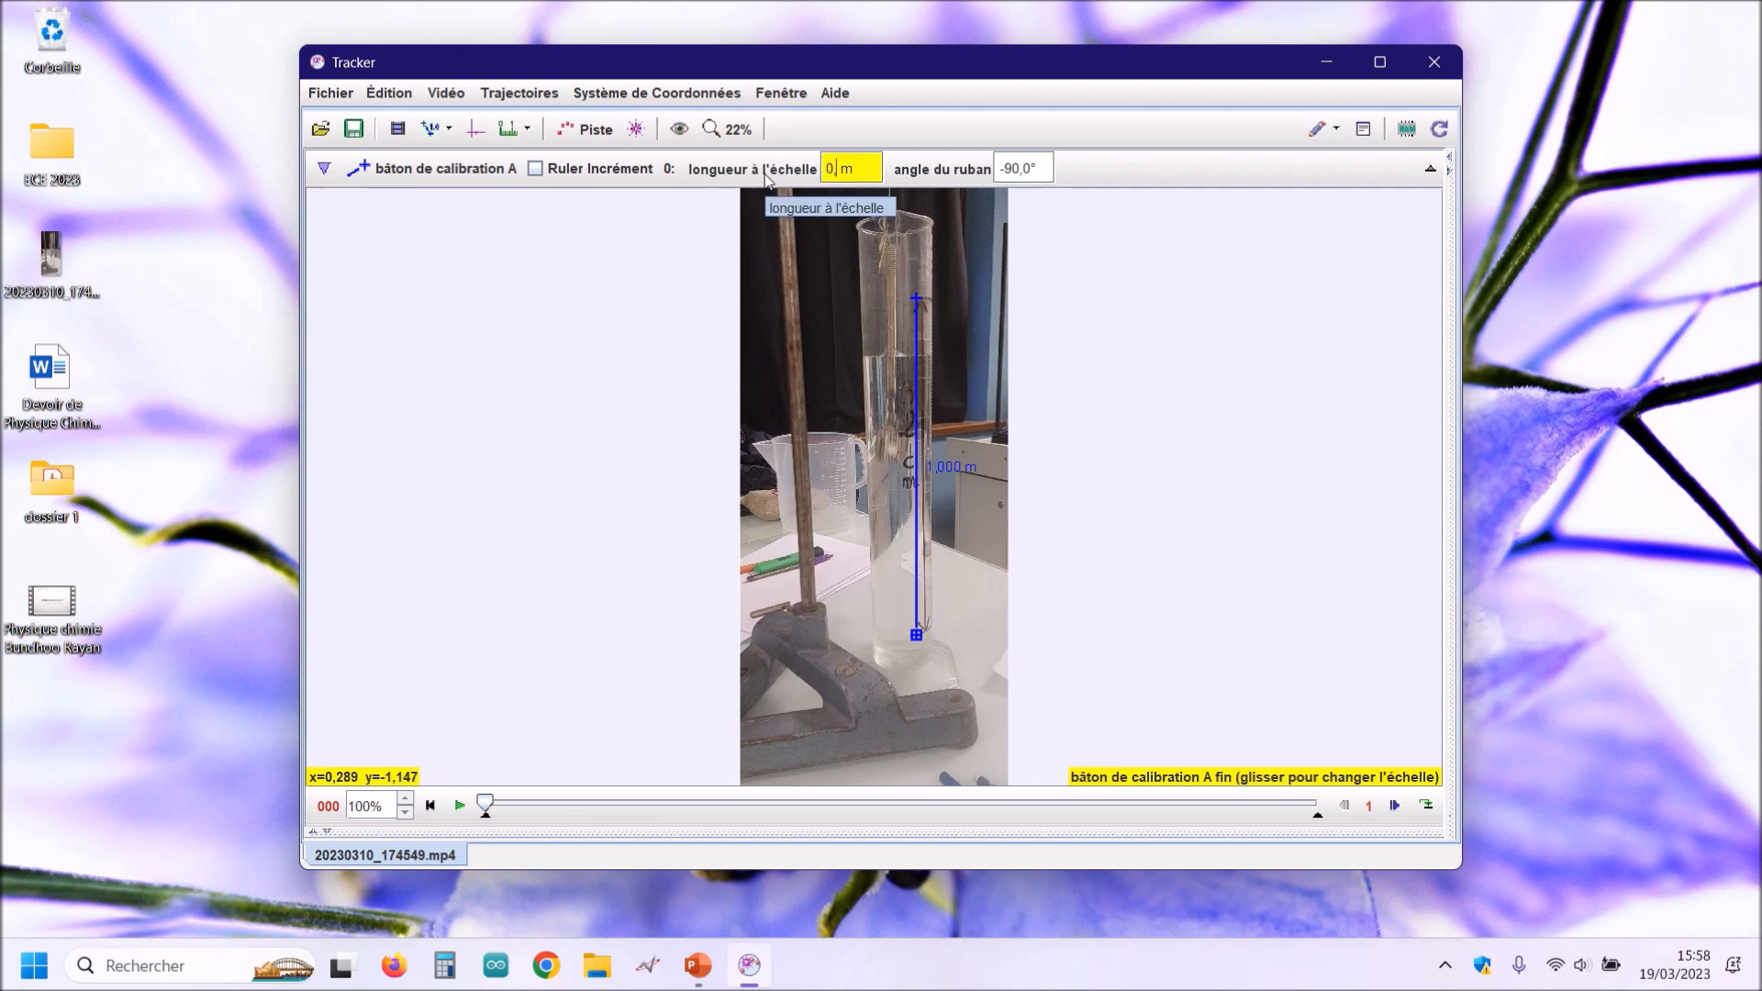
text(,32)
key(Return)
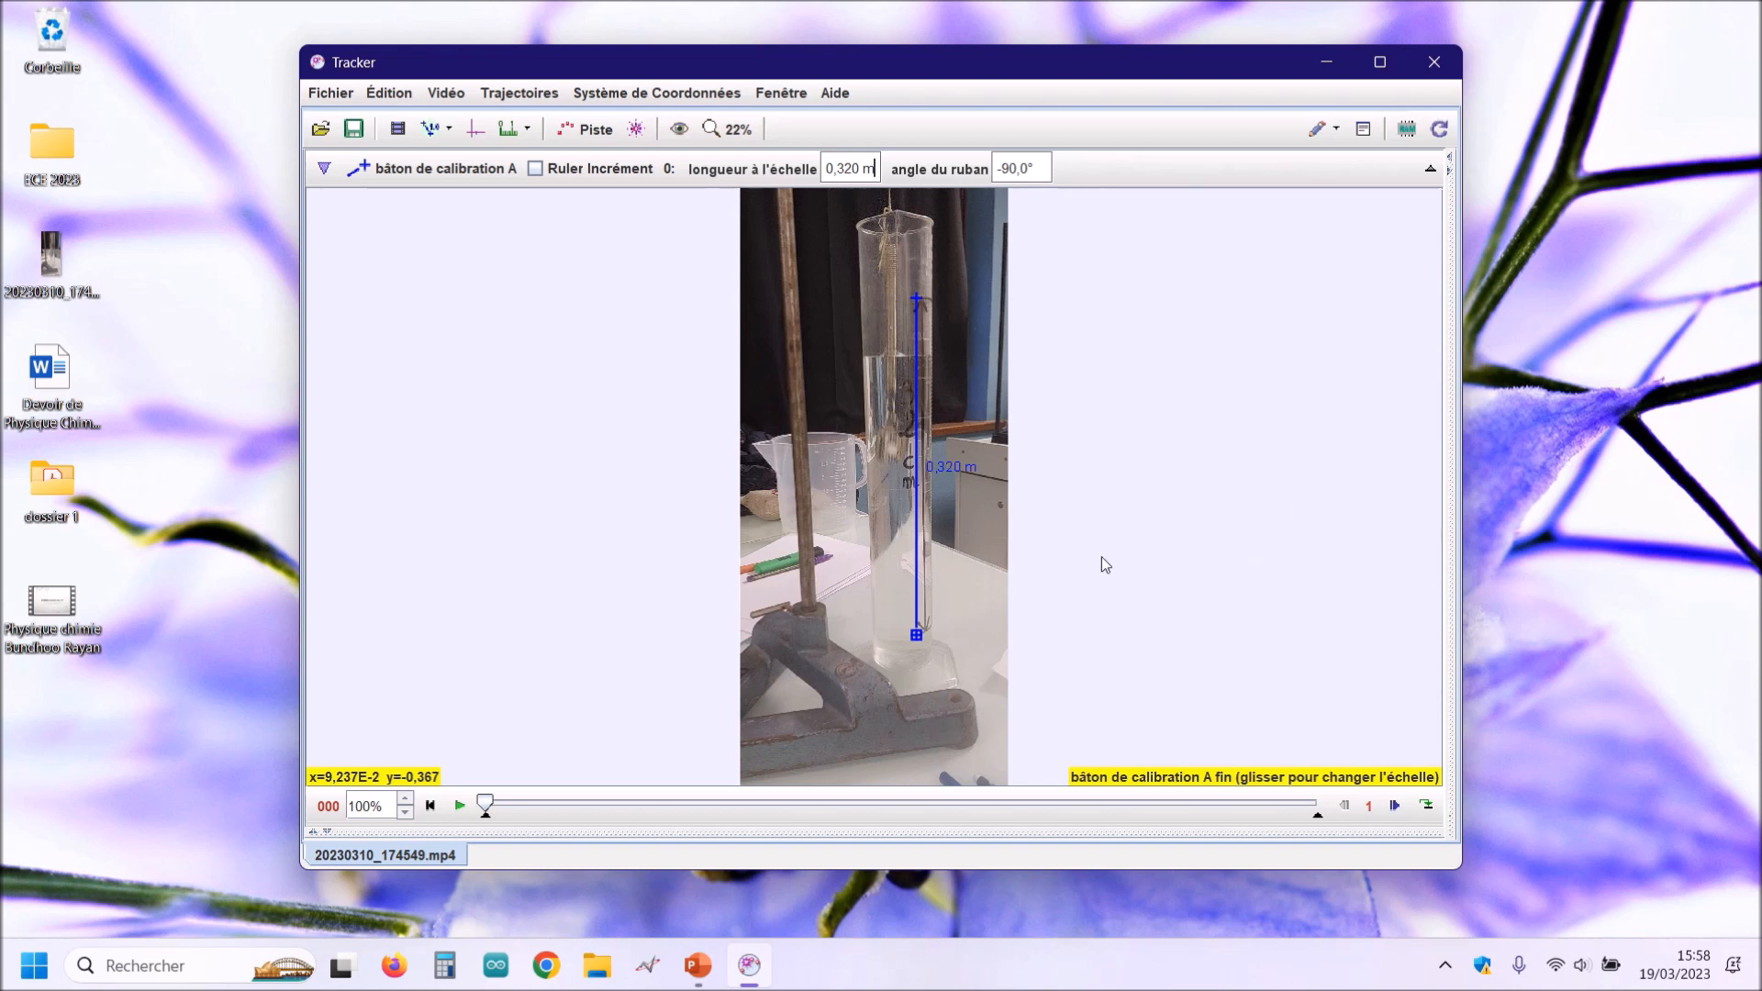
Show the coordinate axes and place their origin on the lower part of the stand's base, just right of the cylinder.
click(475, 130)
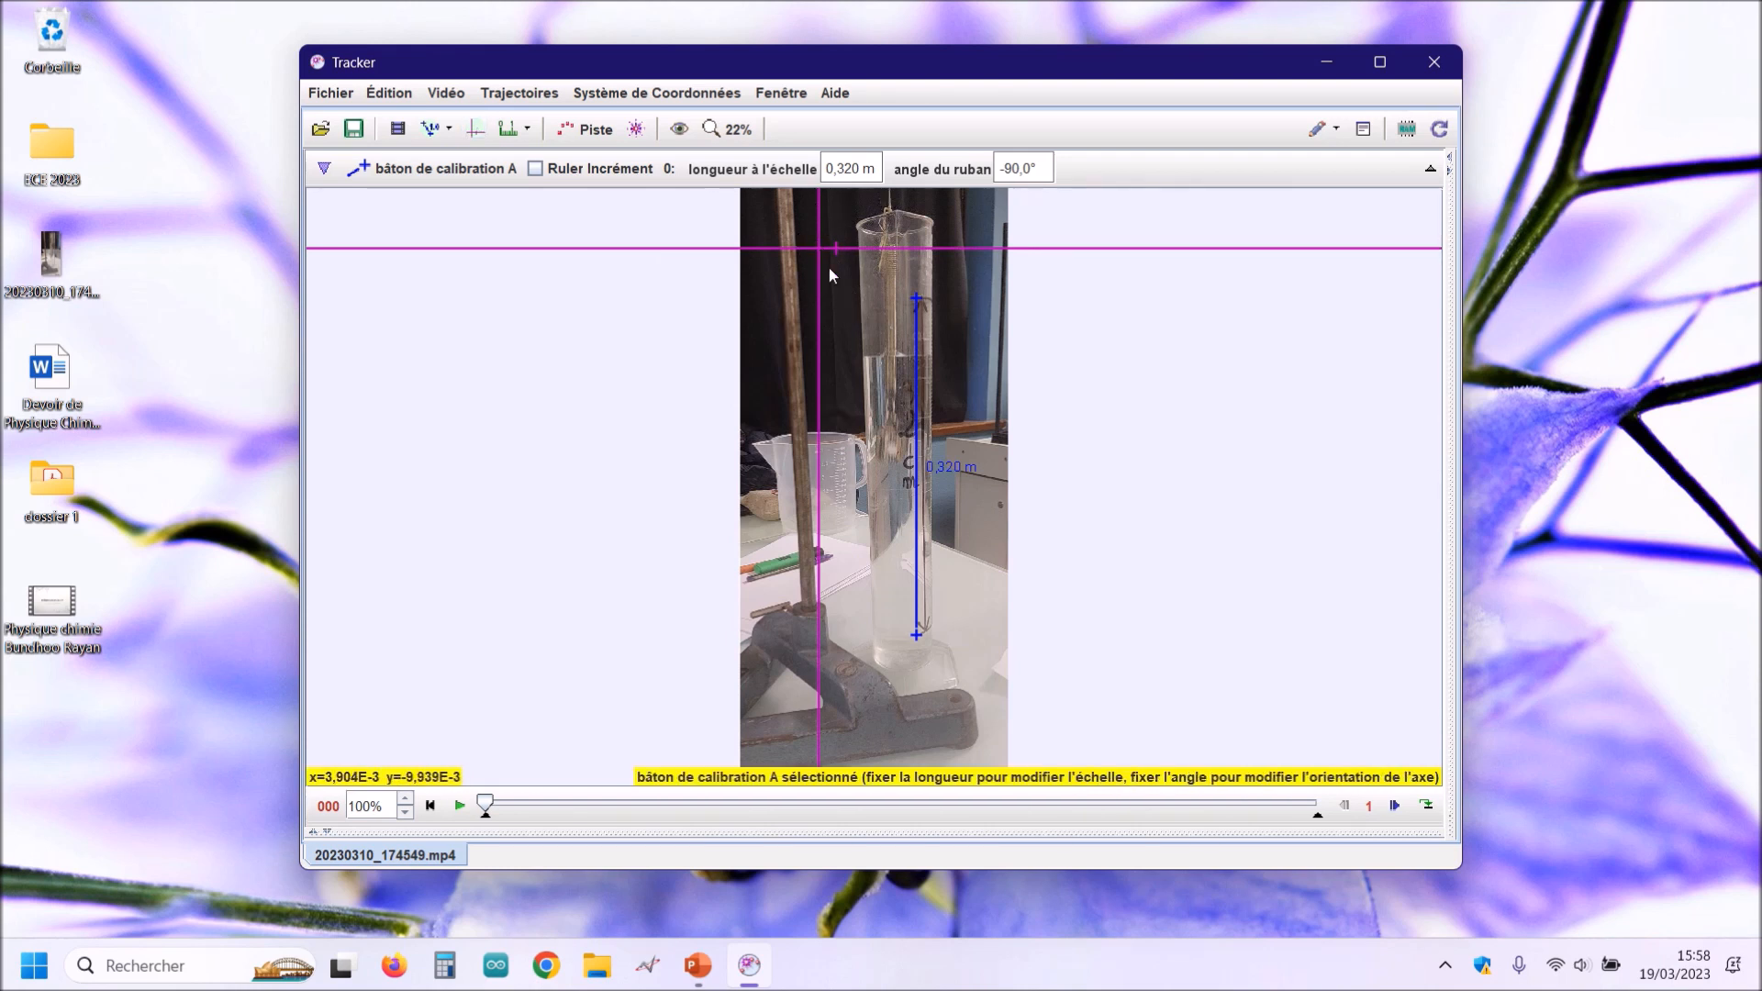
drag(817, 247, 952, 763)
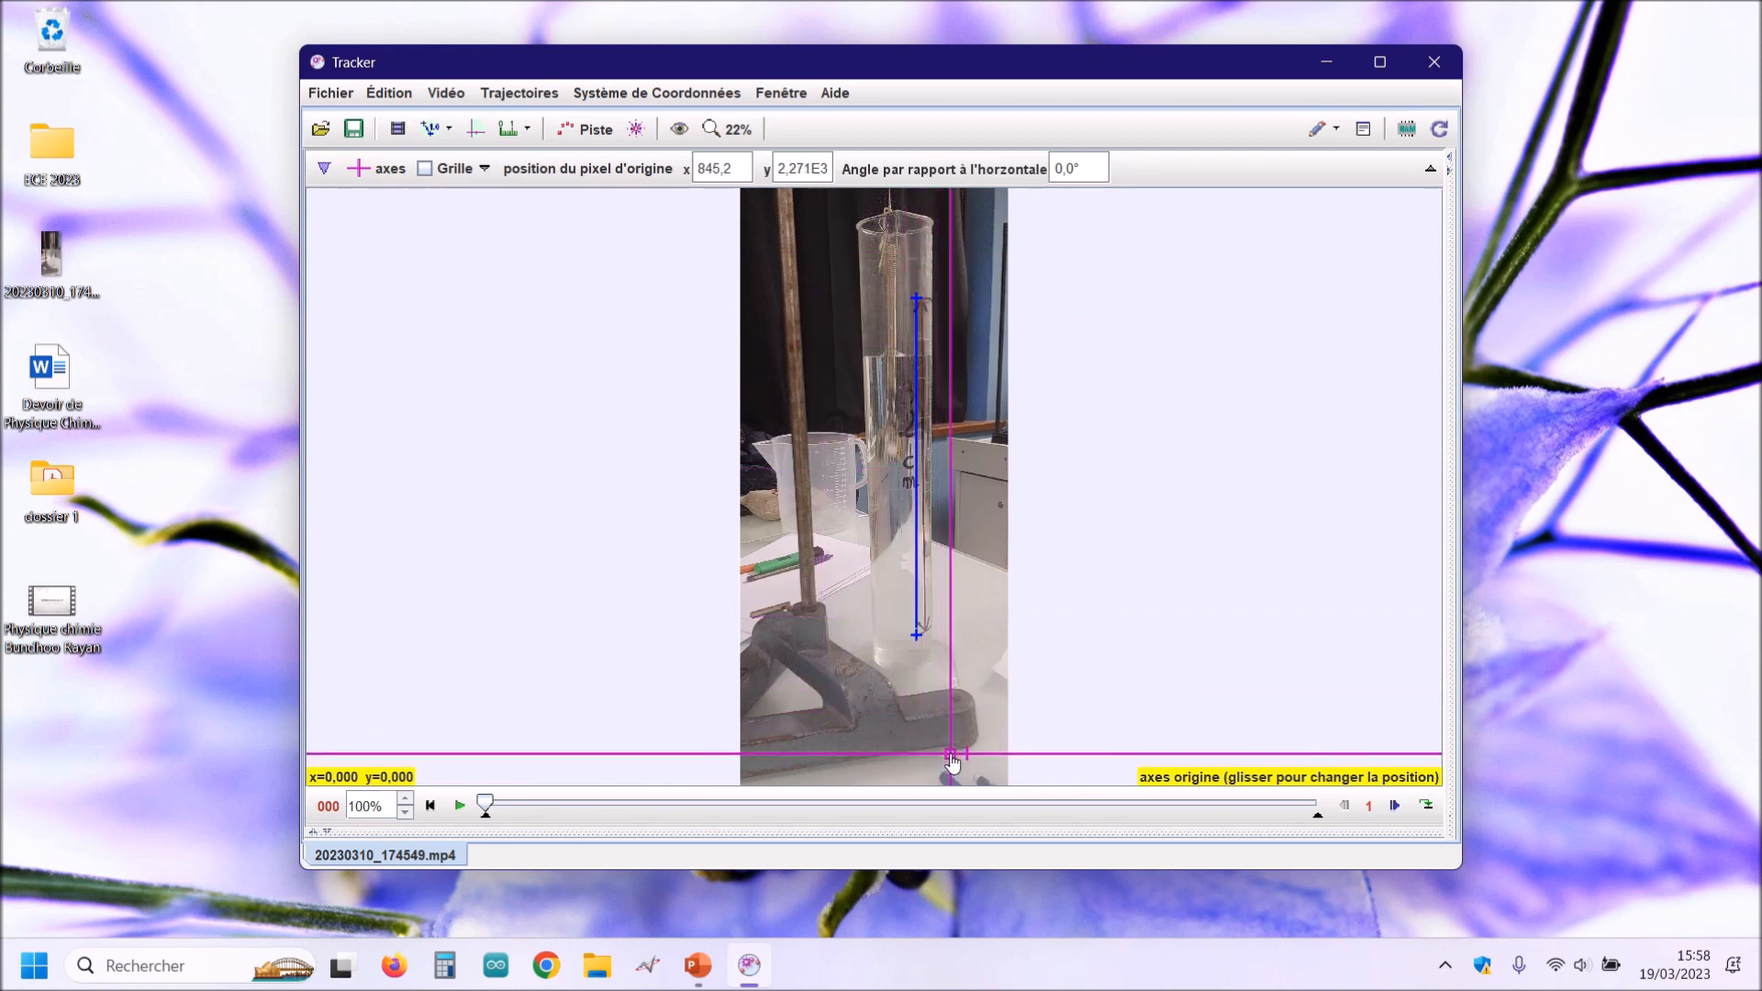
mouse_move(953, 763)
mouse_down()
mouse_move(895, 753)
mouse_move(947, 757)
mouse_up()
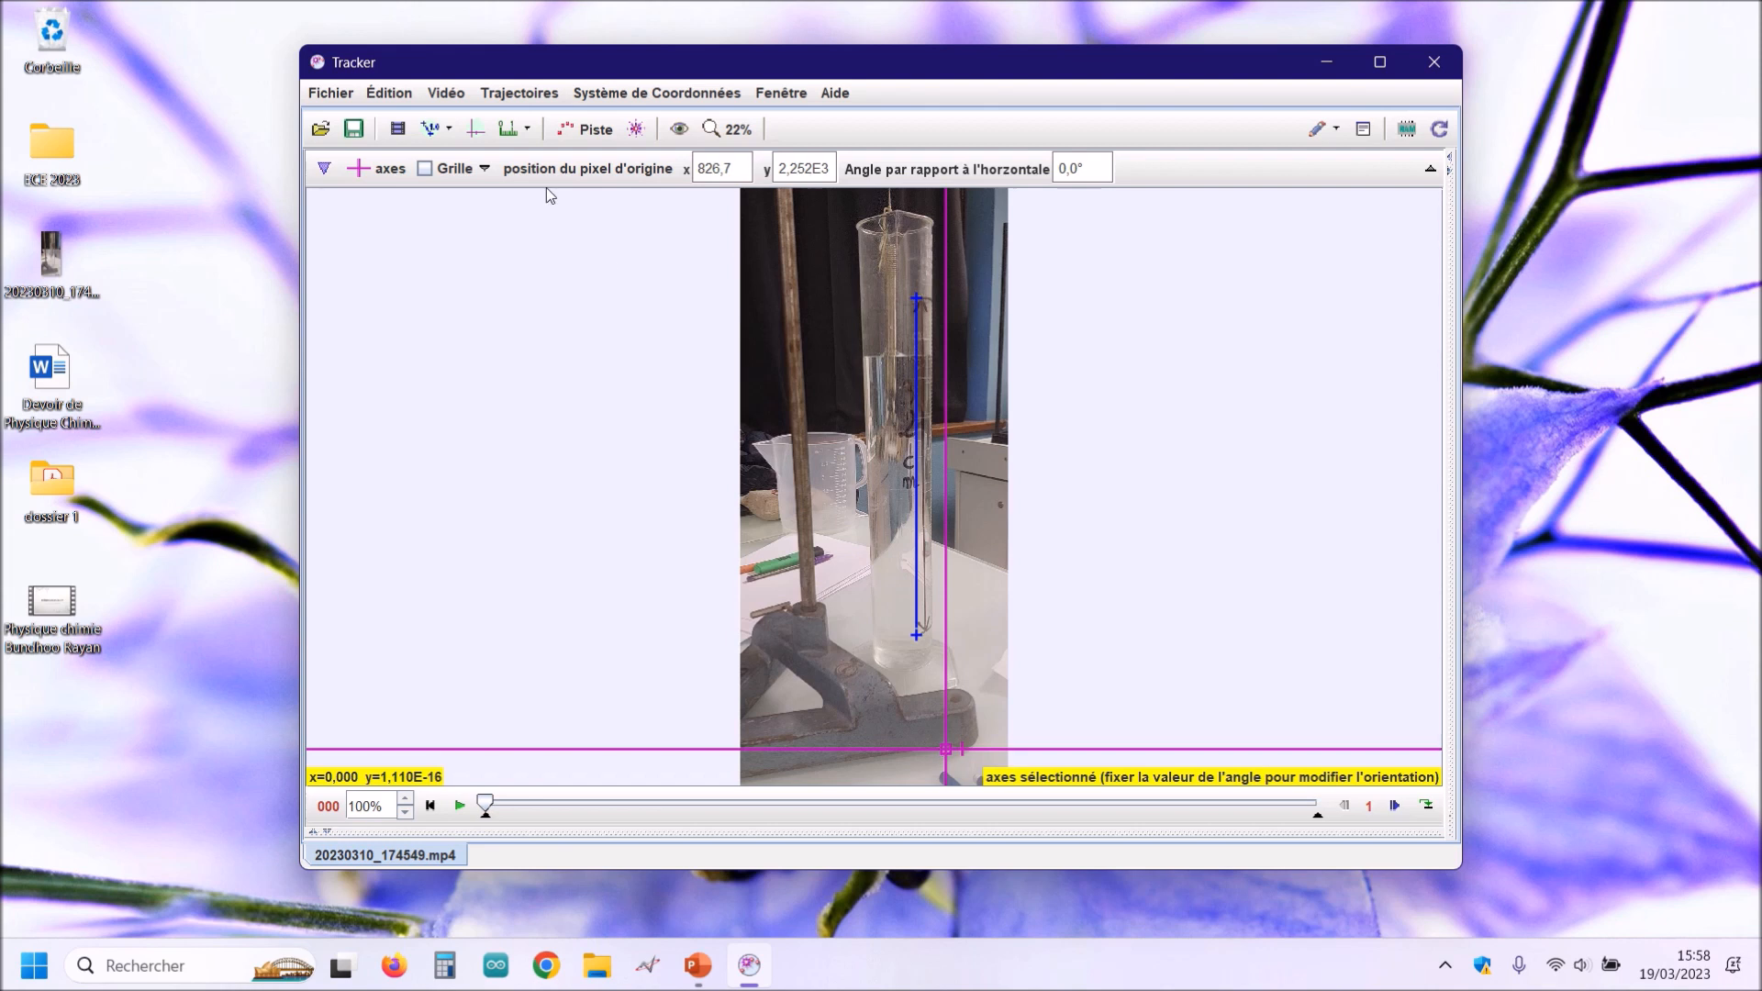
Create a new point mass track for the weight hanging in the cylinder.
click(542, 93)
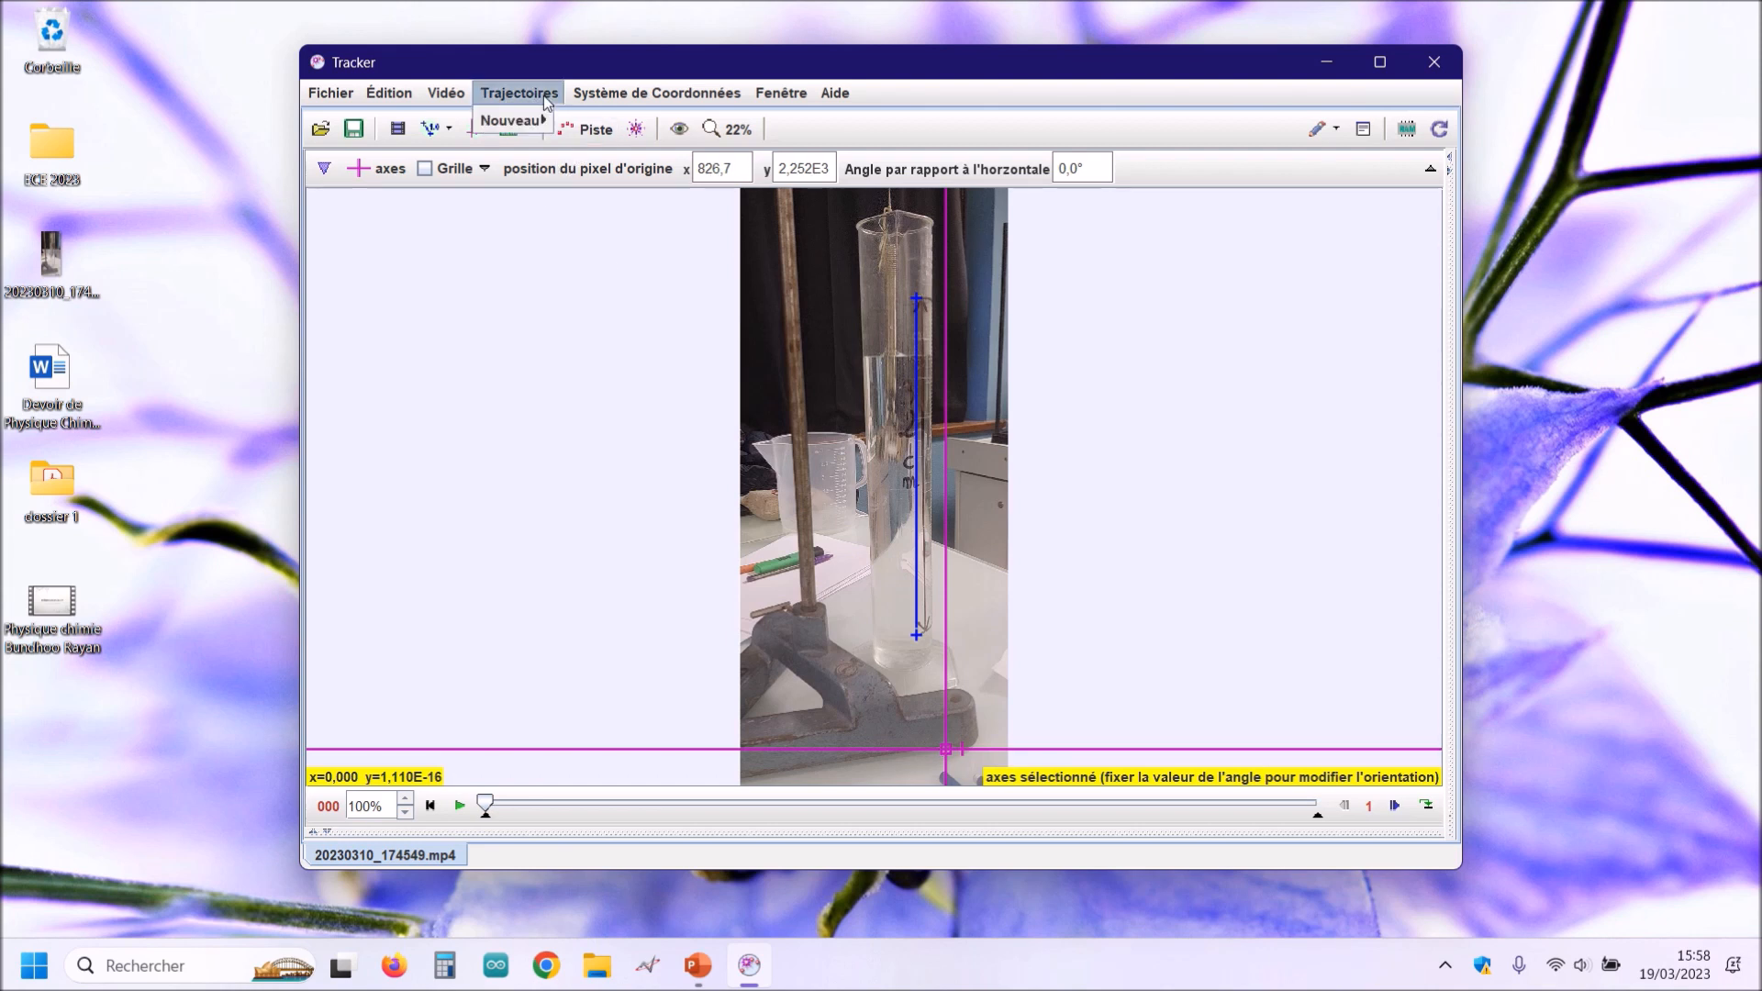
mouse_move(527, 123)
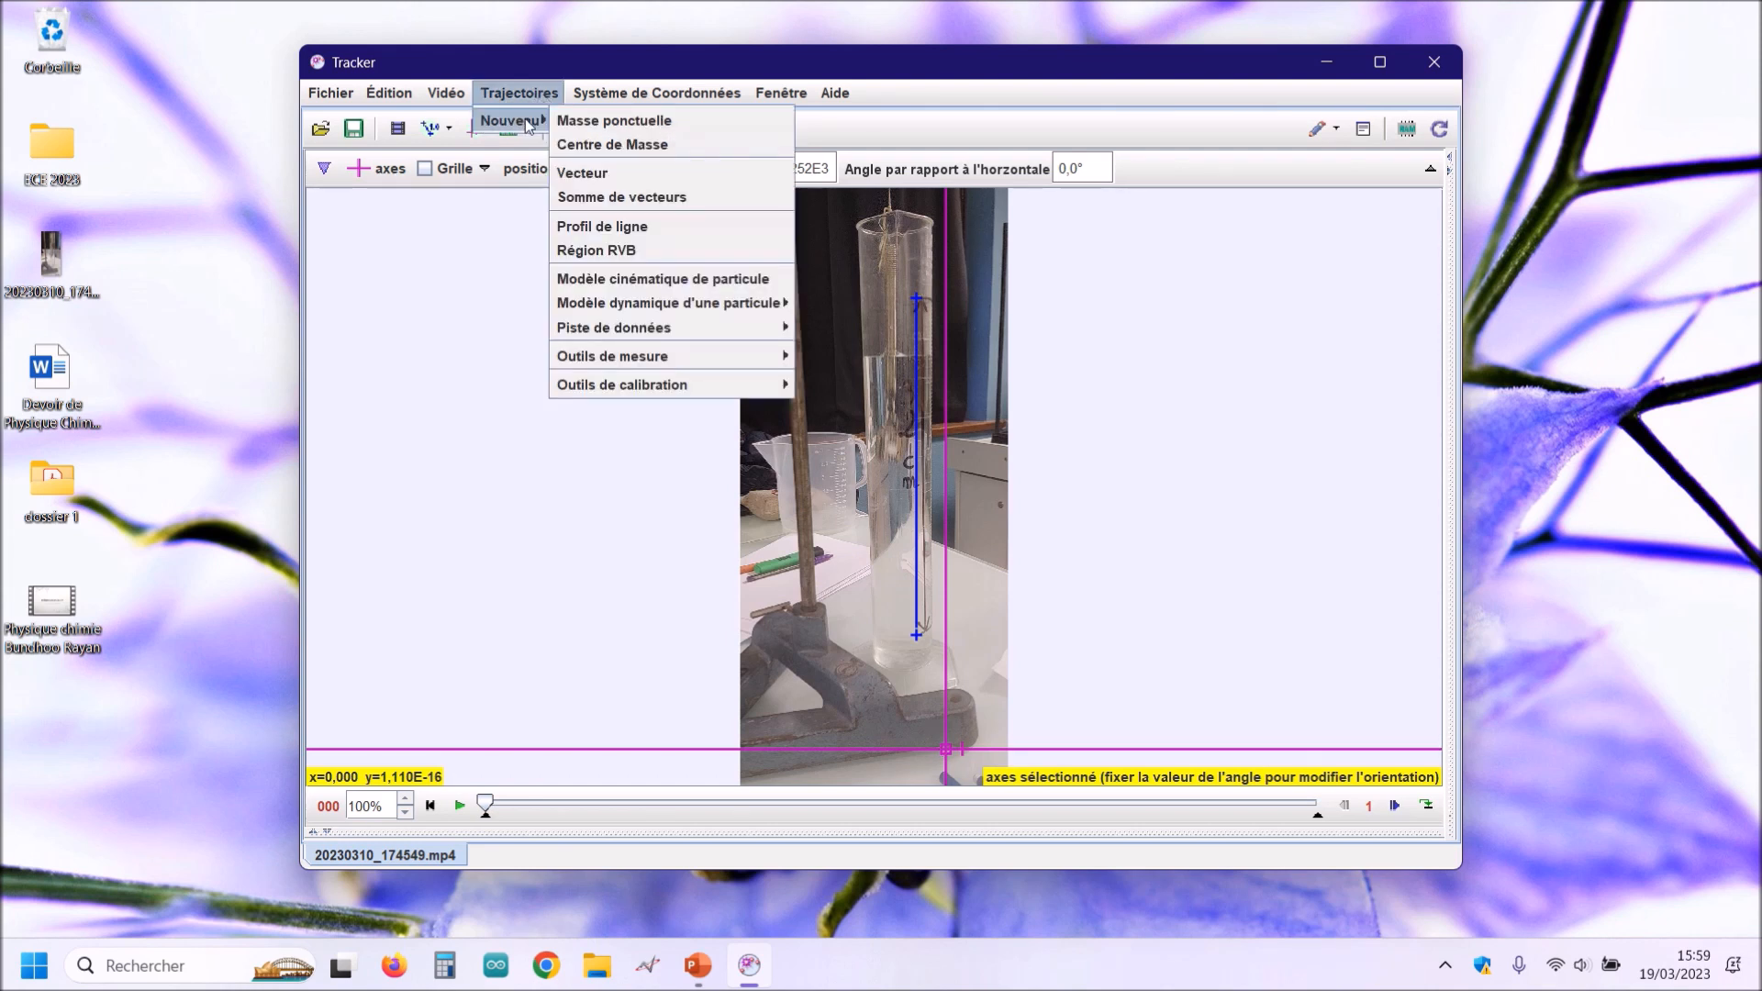
click(592, 125)
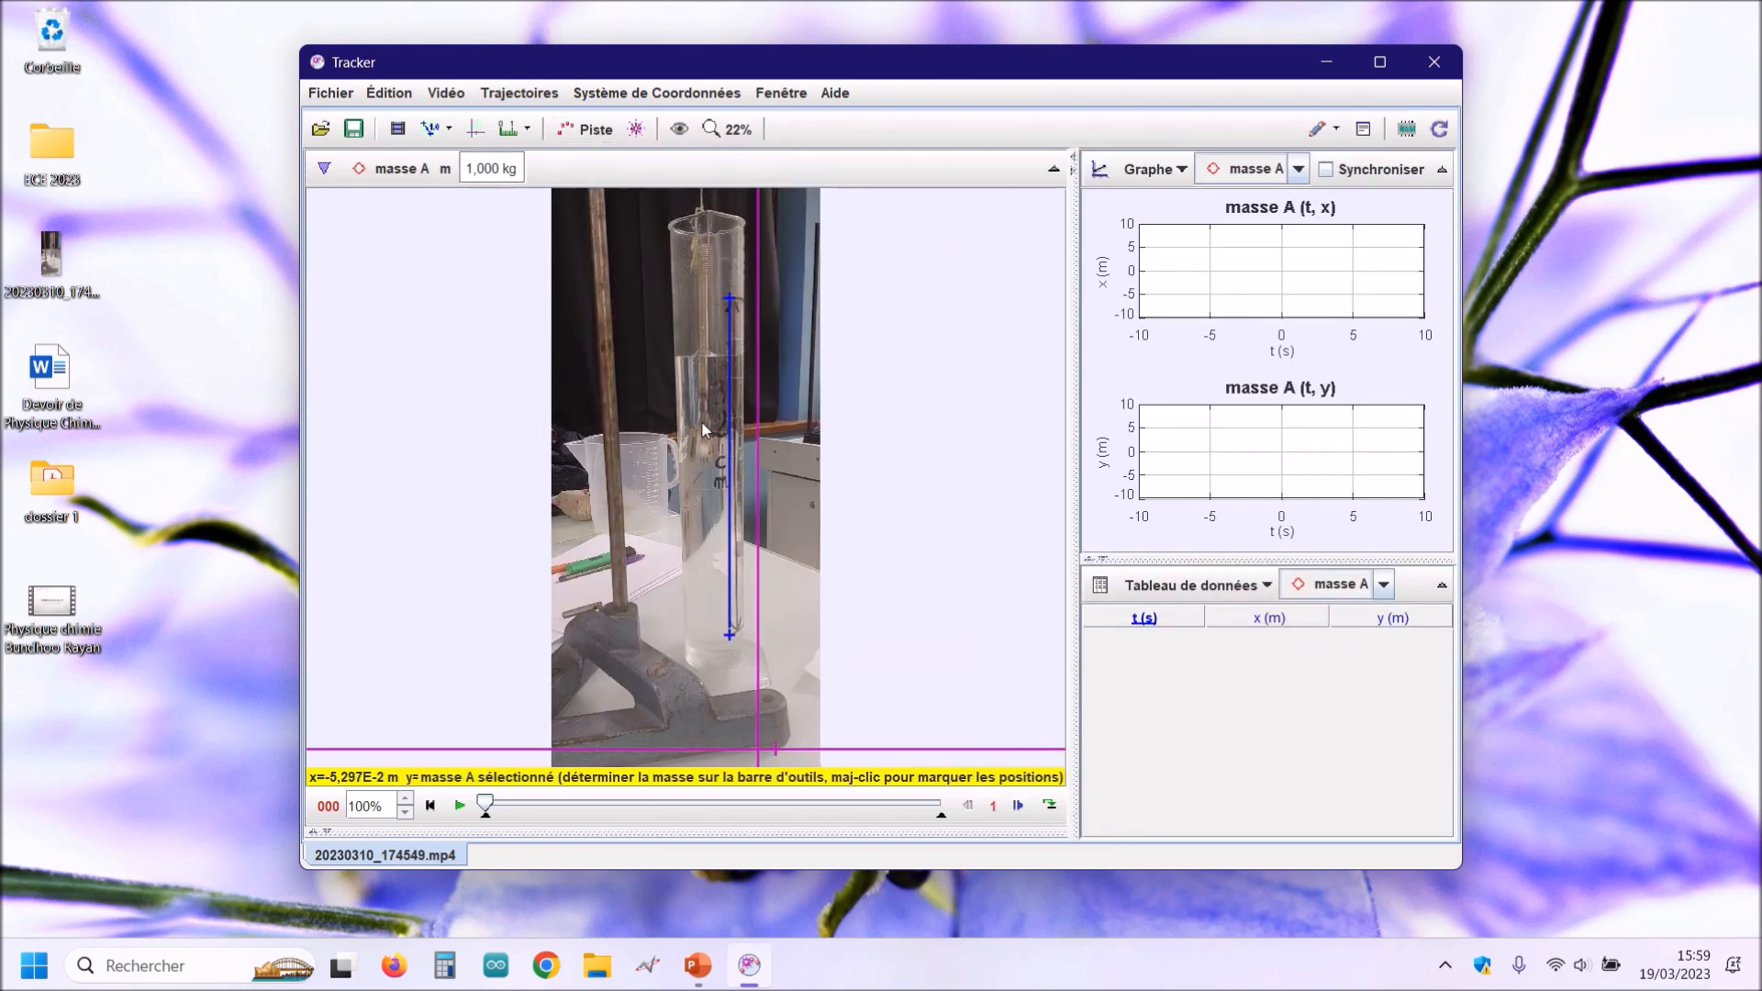
Mark the weight's position frame by frame through its oscillations in the cylinder, from frame 0 up to about t = 4,7 s.
click(737, 133)
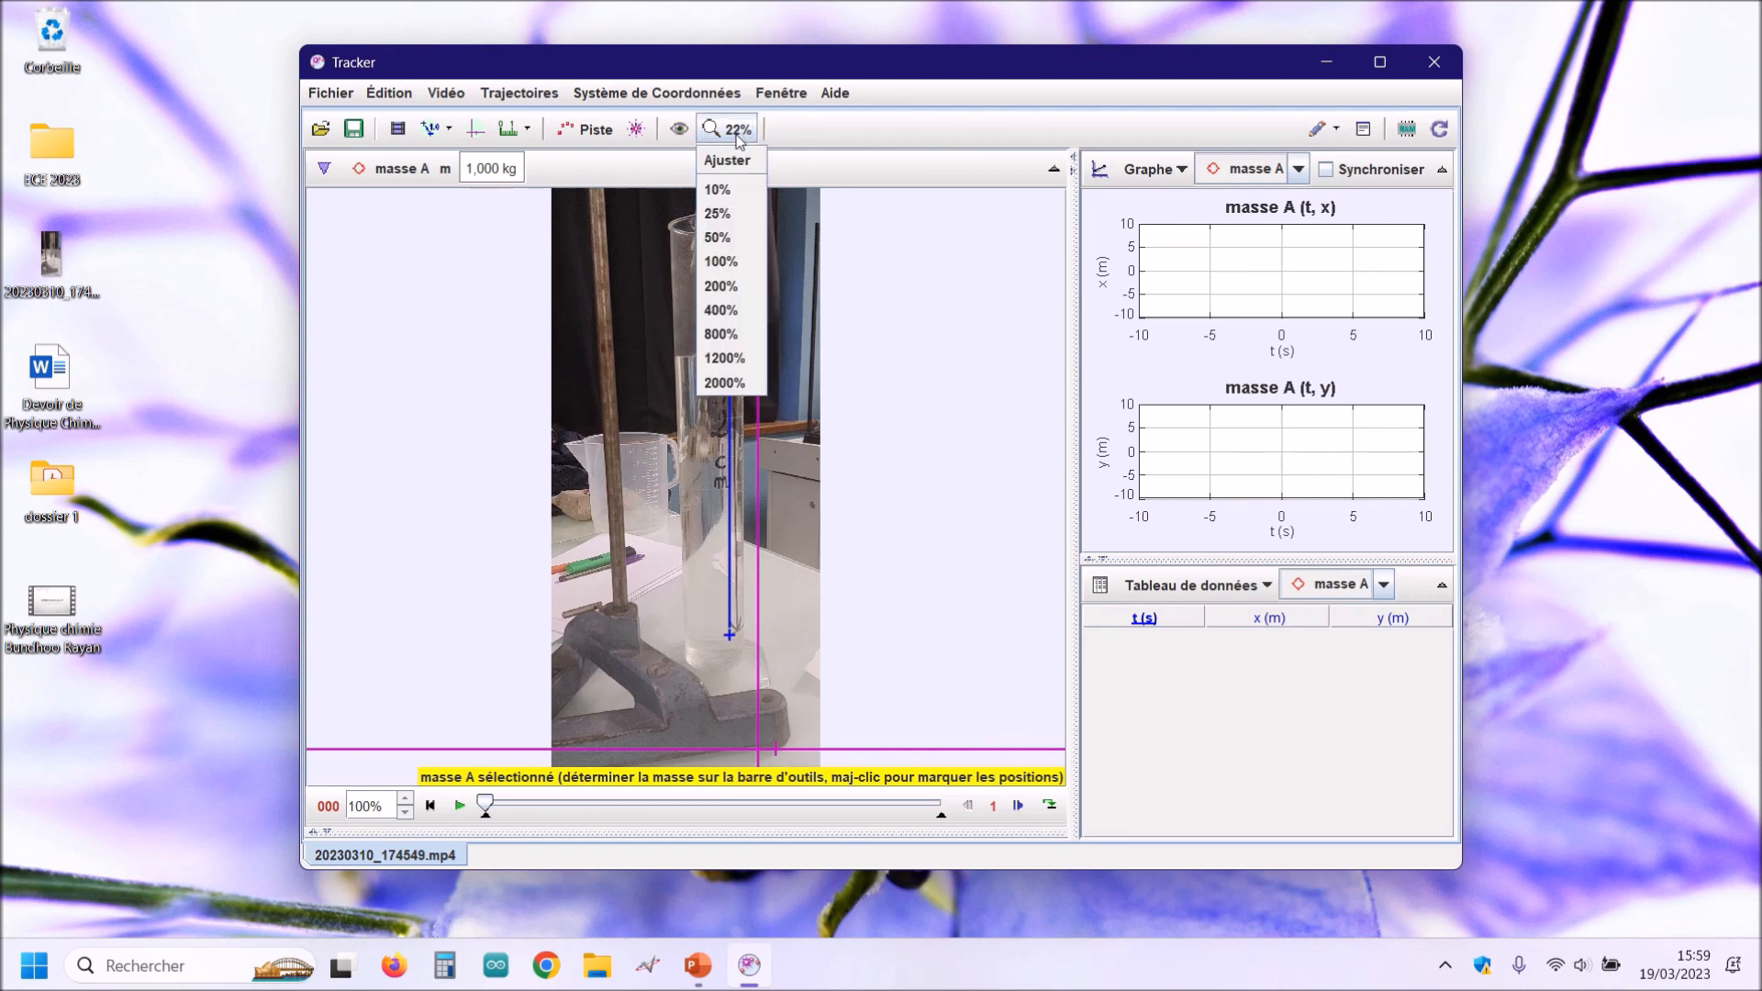
click(745, 240)
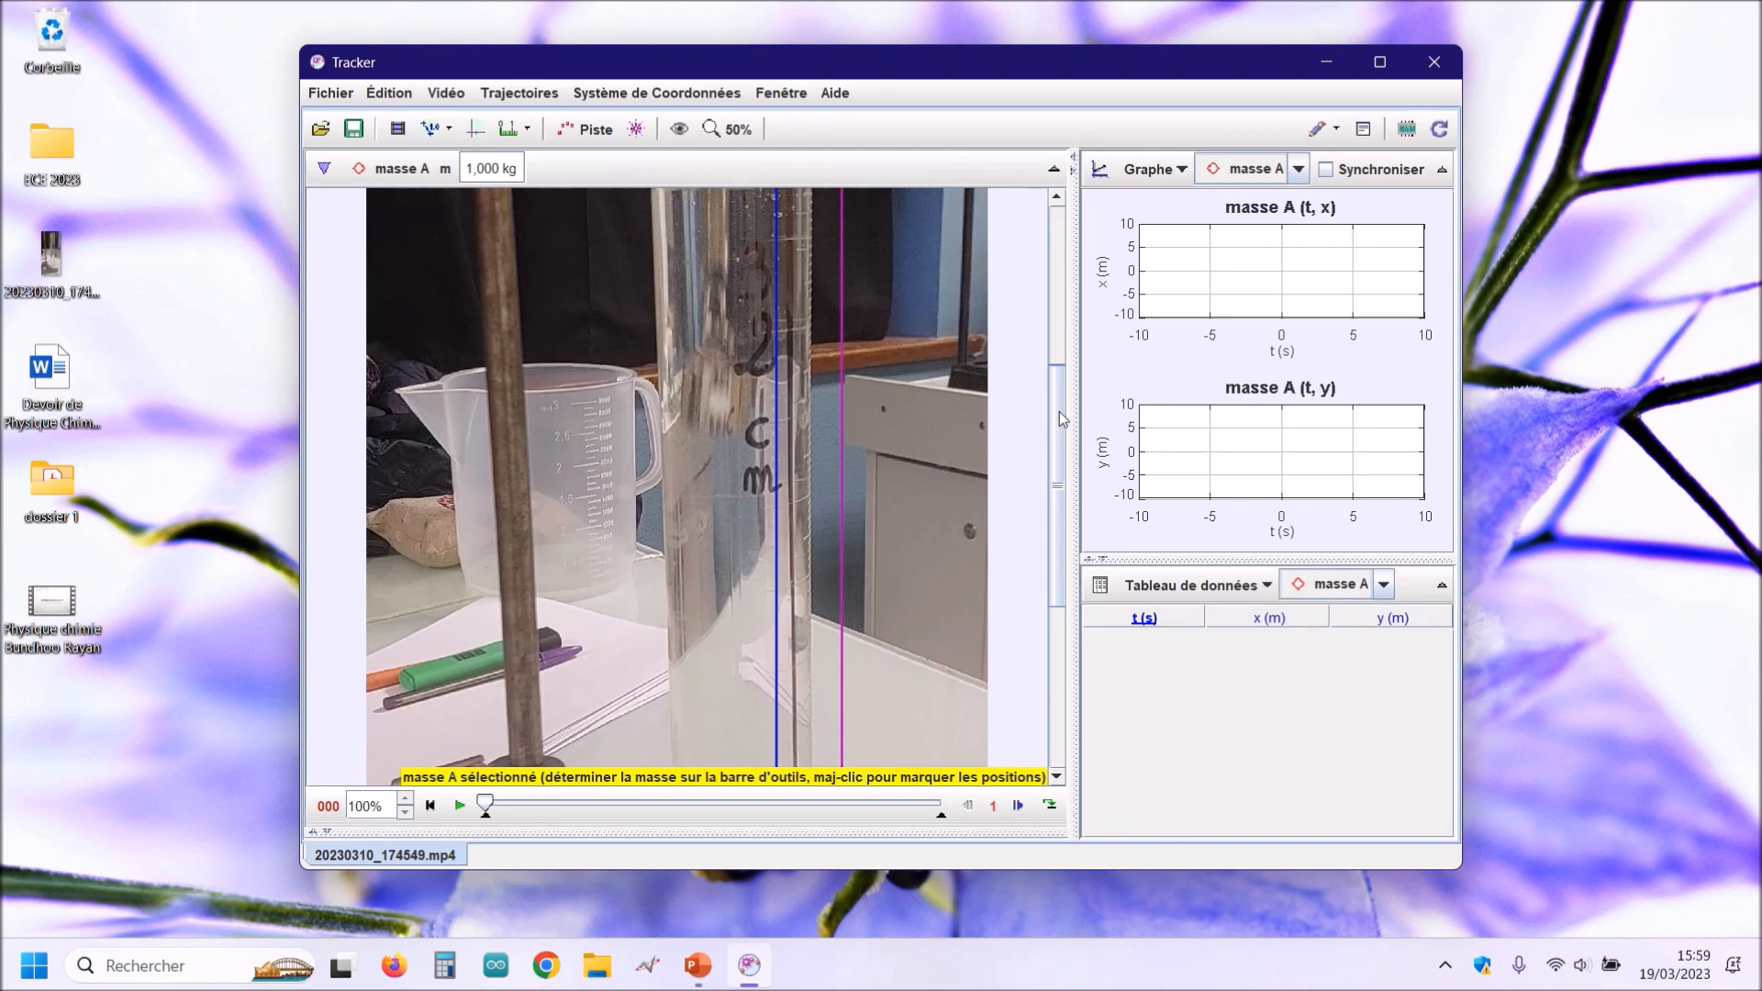
drag(1059, 411, 1057, 378)
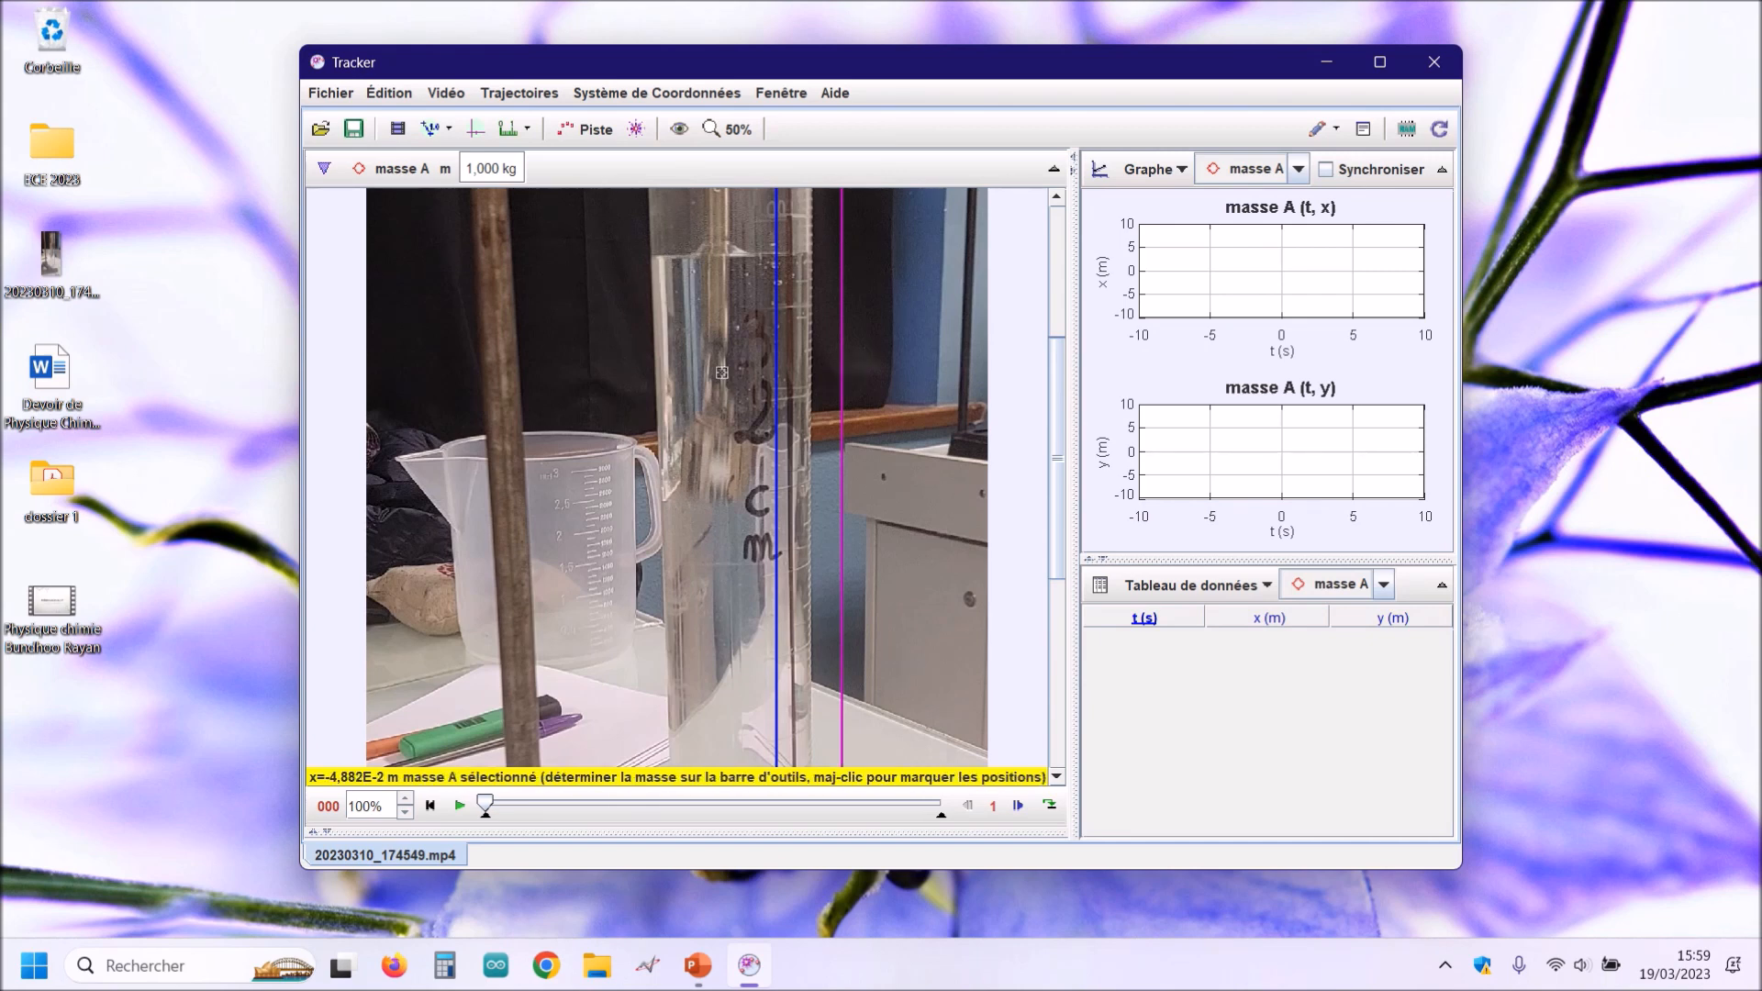
click(718, 472)
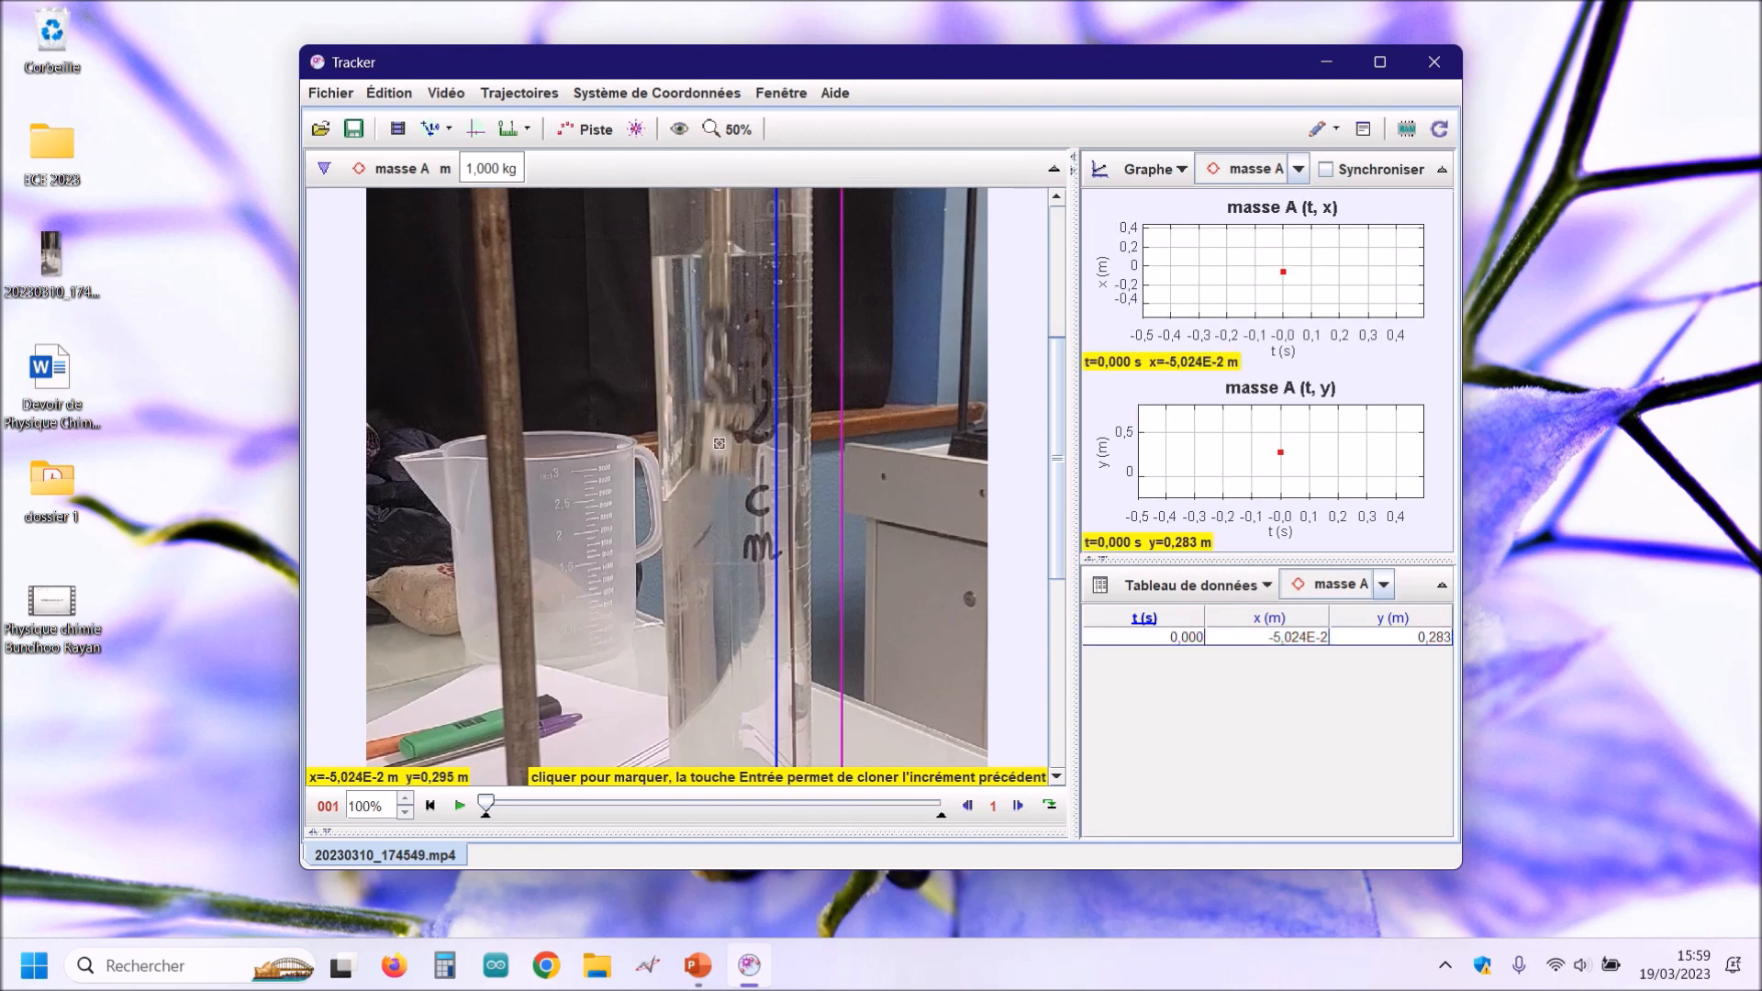
click(719, 443)
click(719, 437)
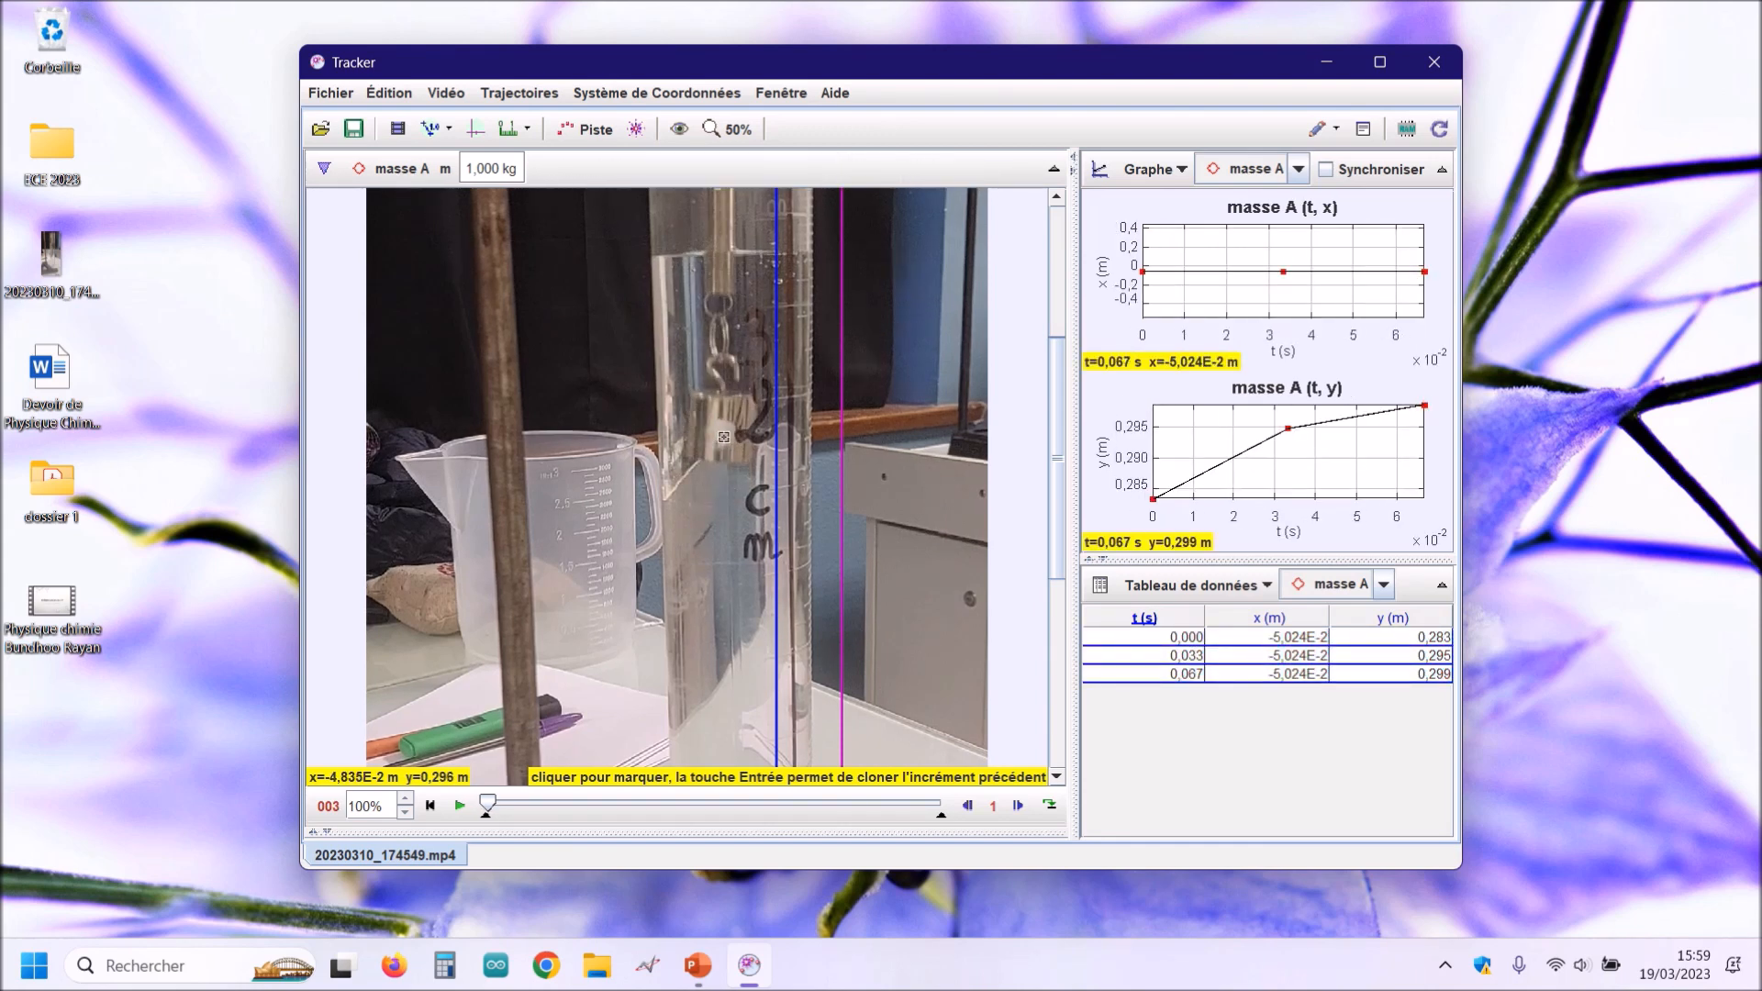
click(723, 445)
click(728, 456)
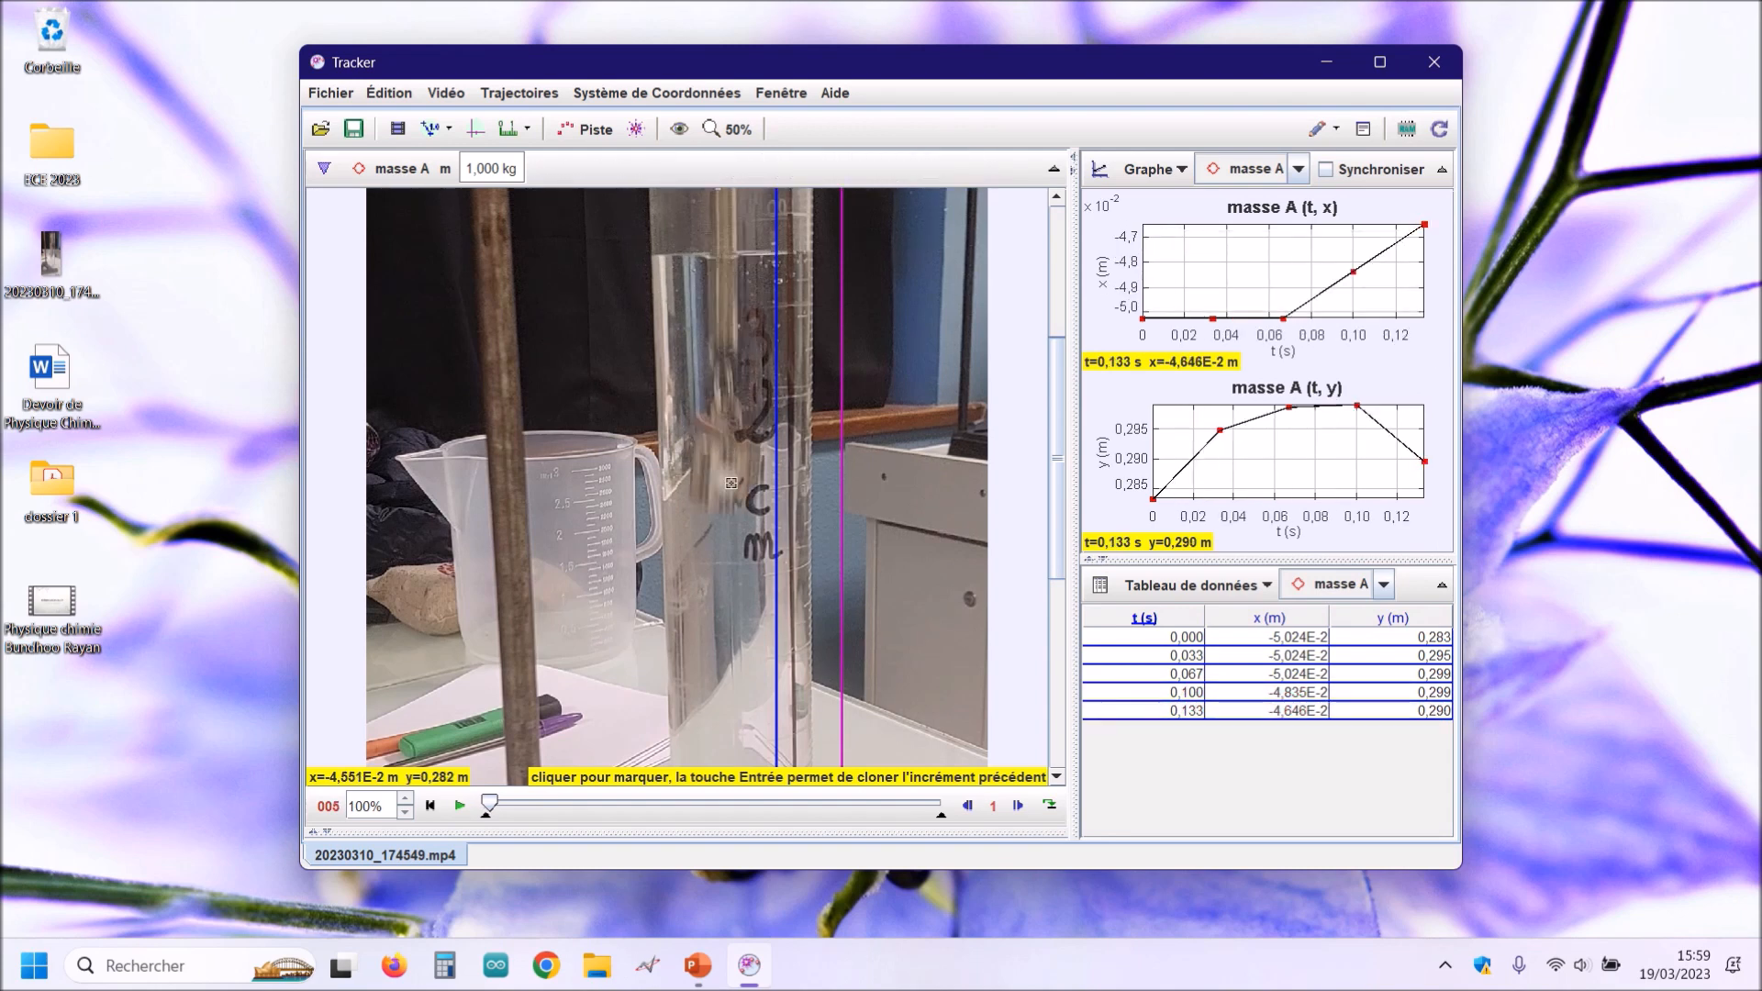
click(728, 482)
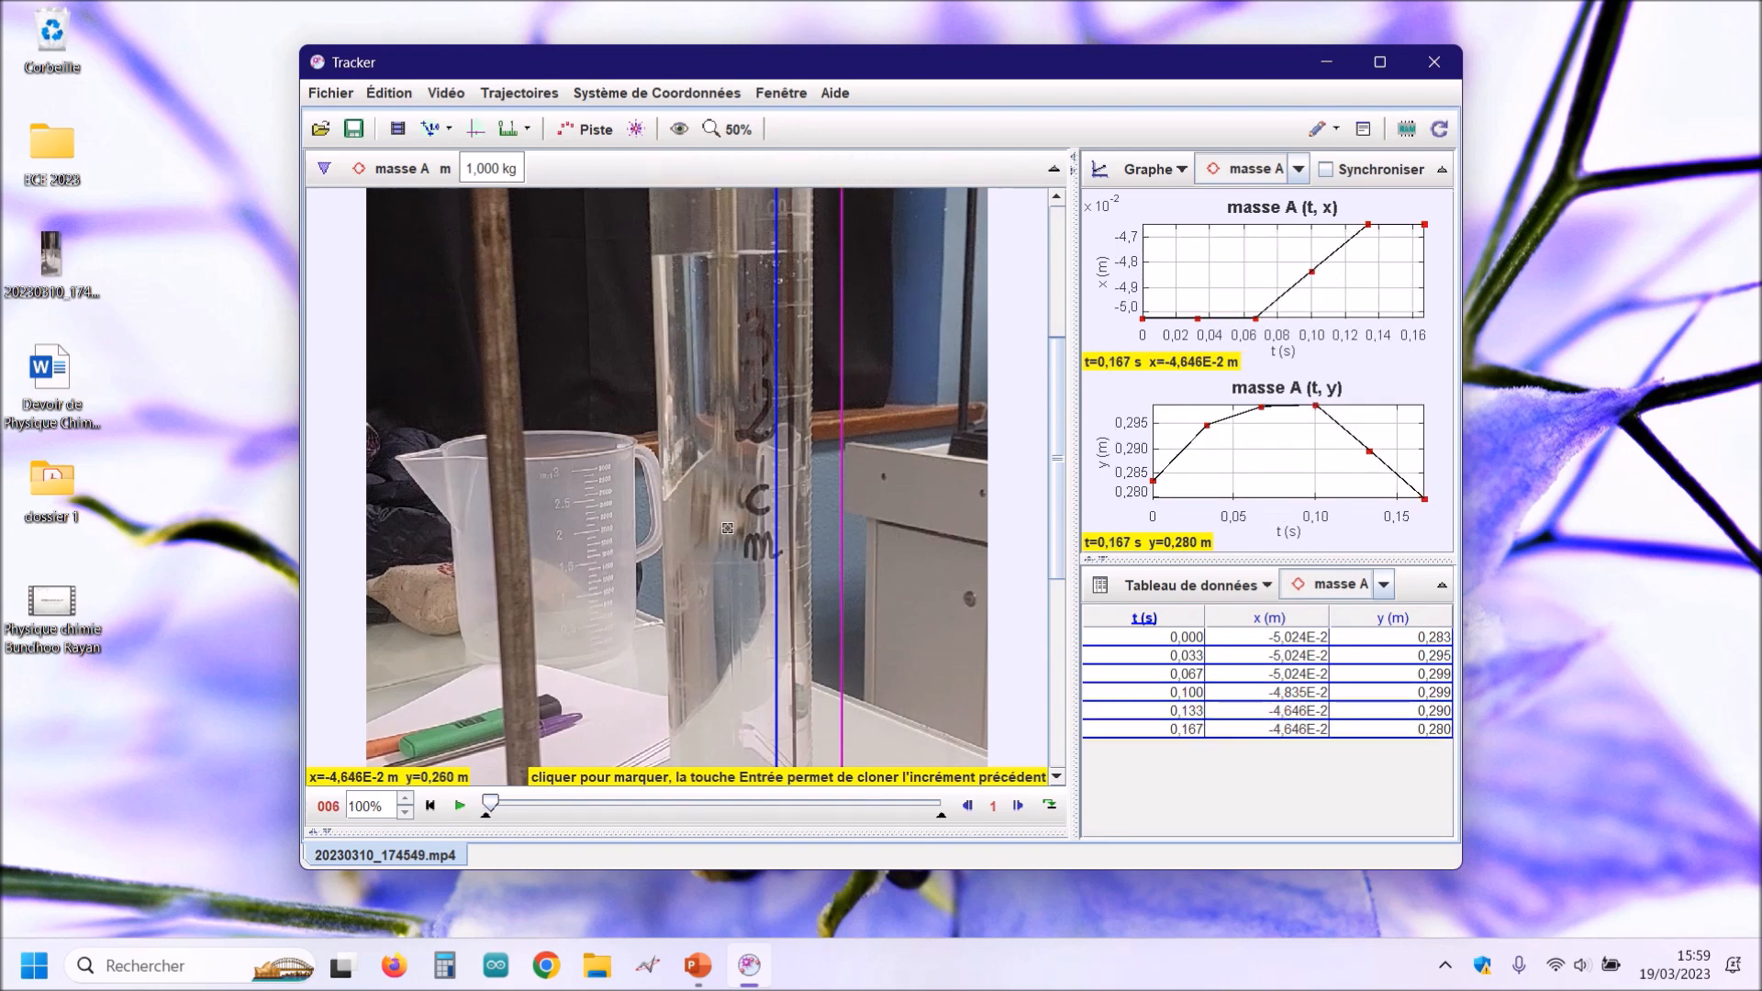
click(725, 518)
click(728, 561)
click(723, 606)
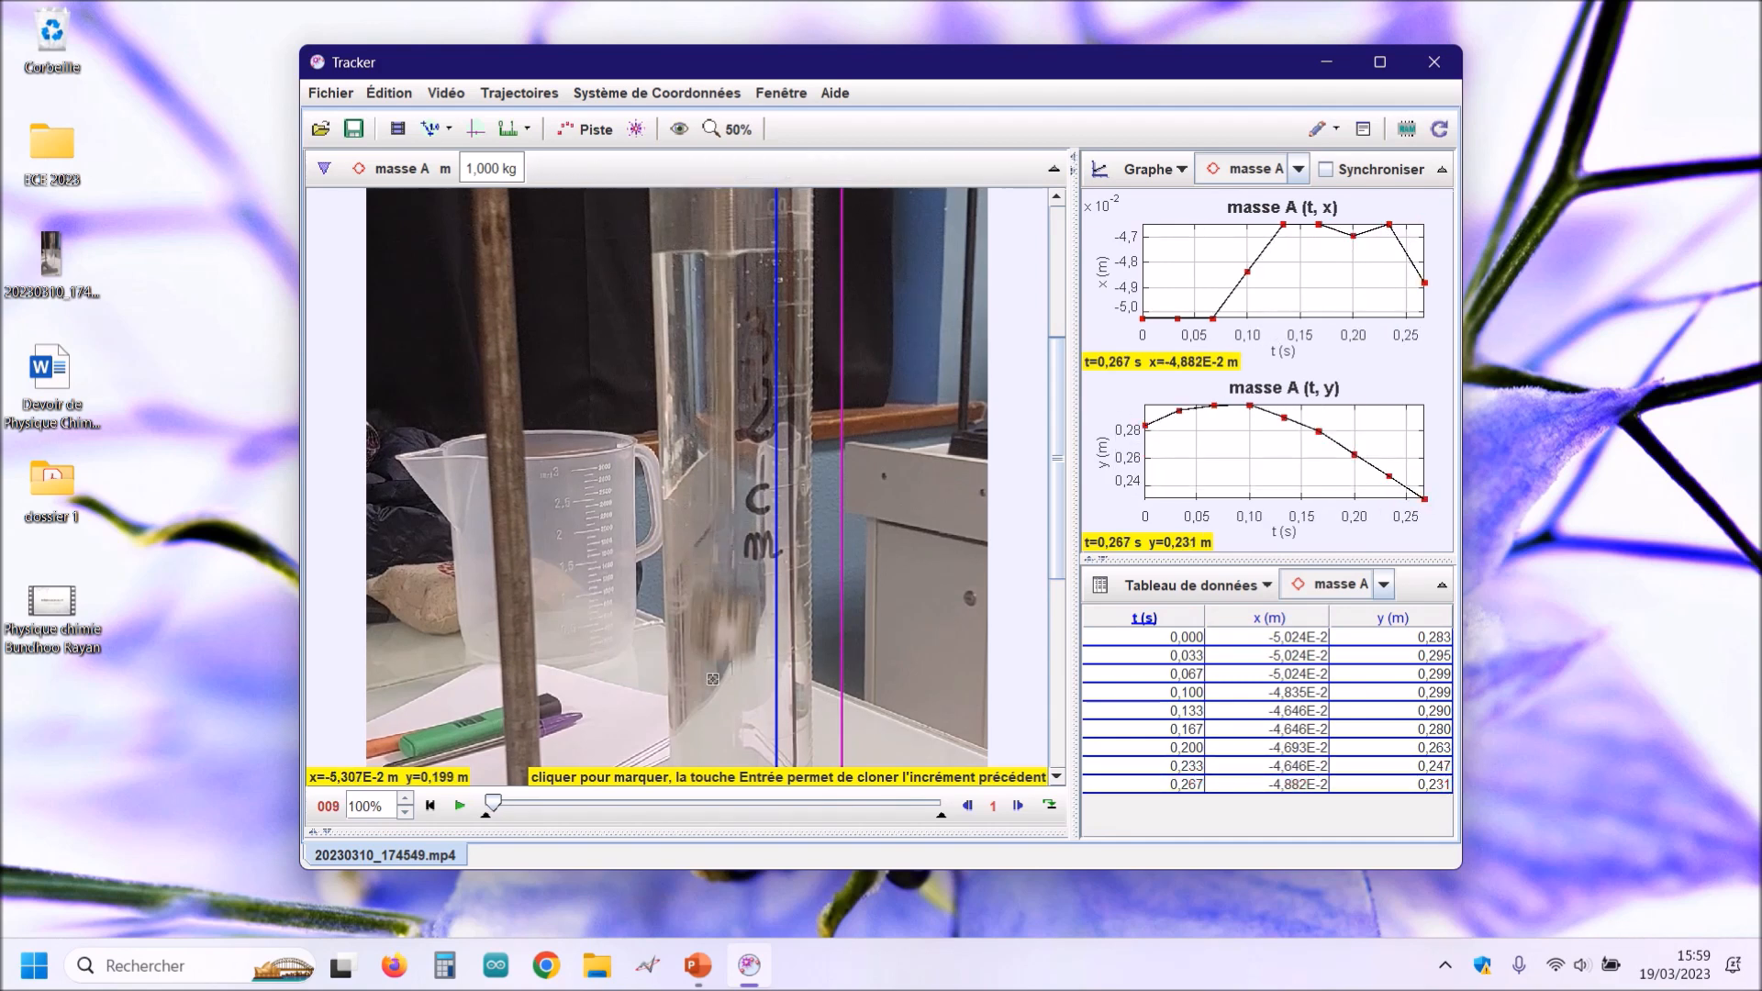
click(725, 635)
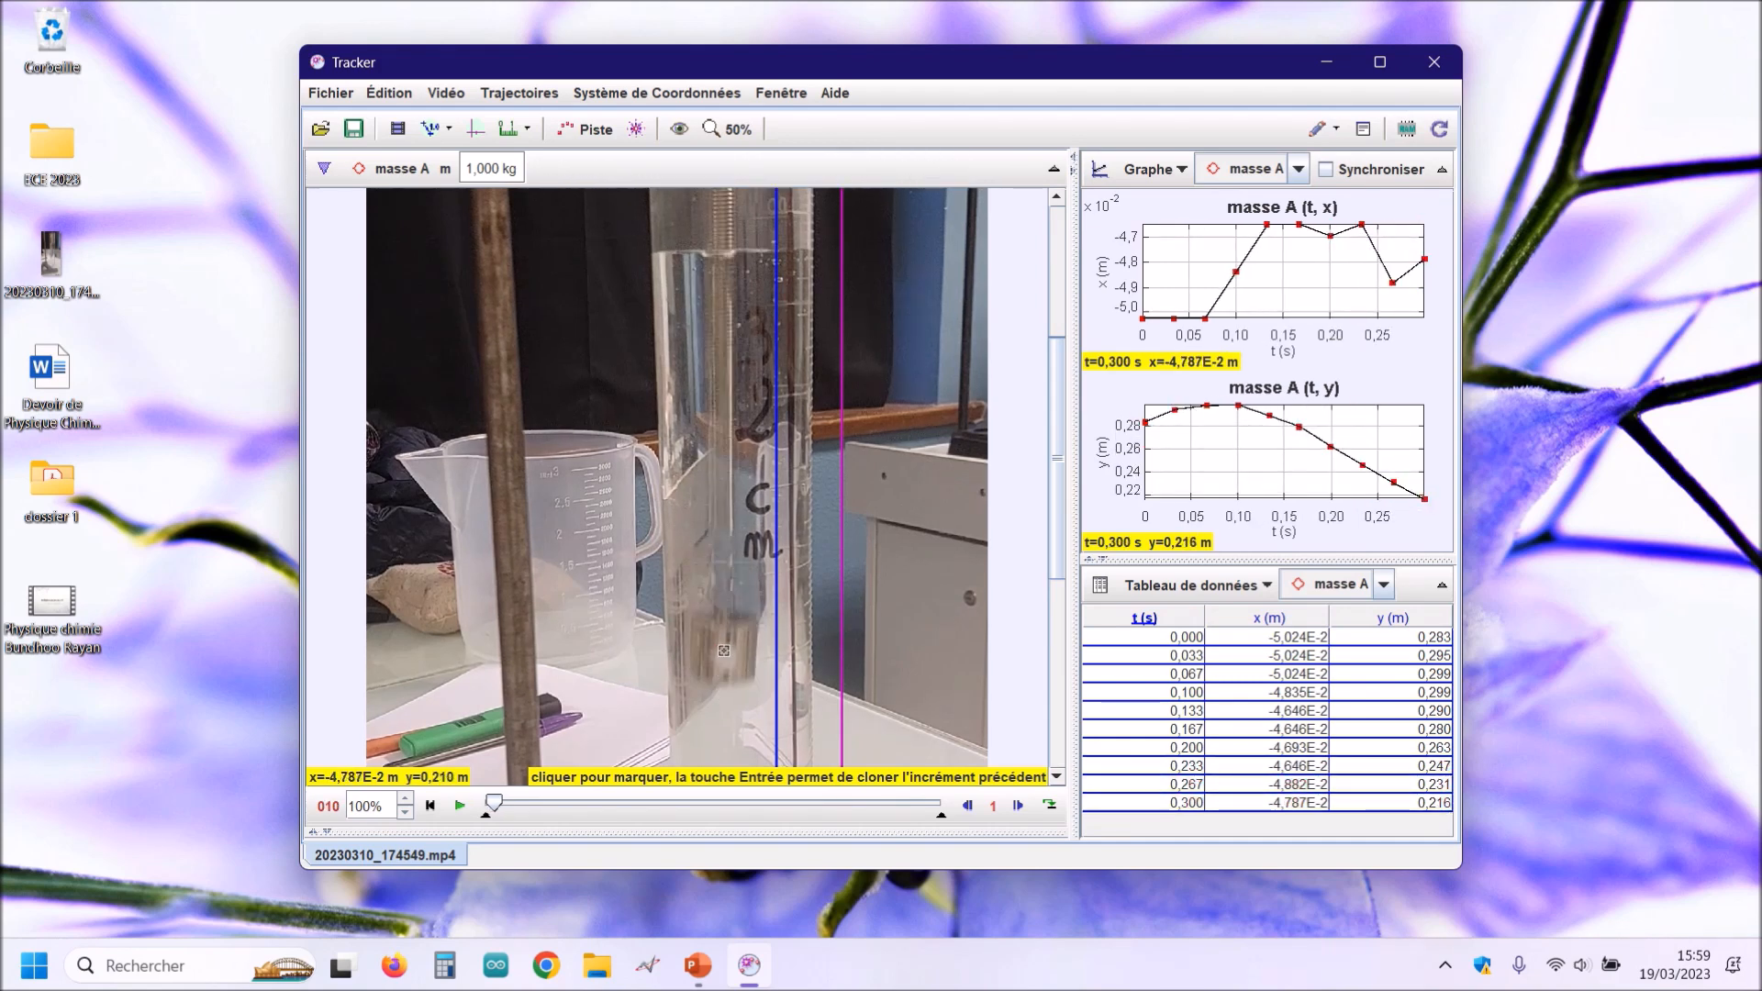
click(723, 659)
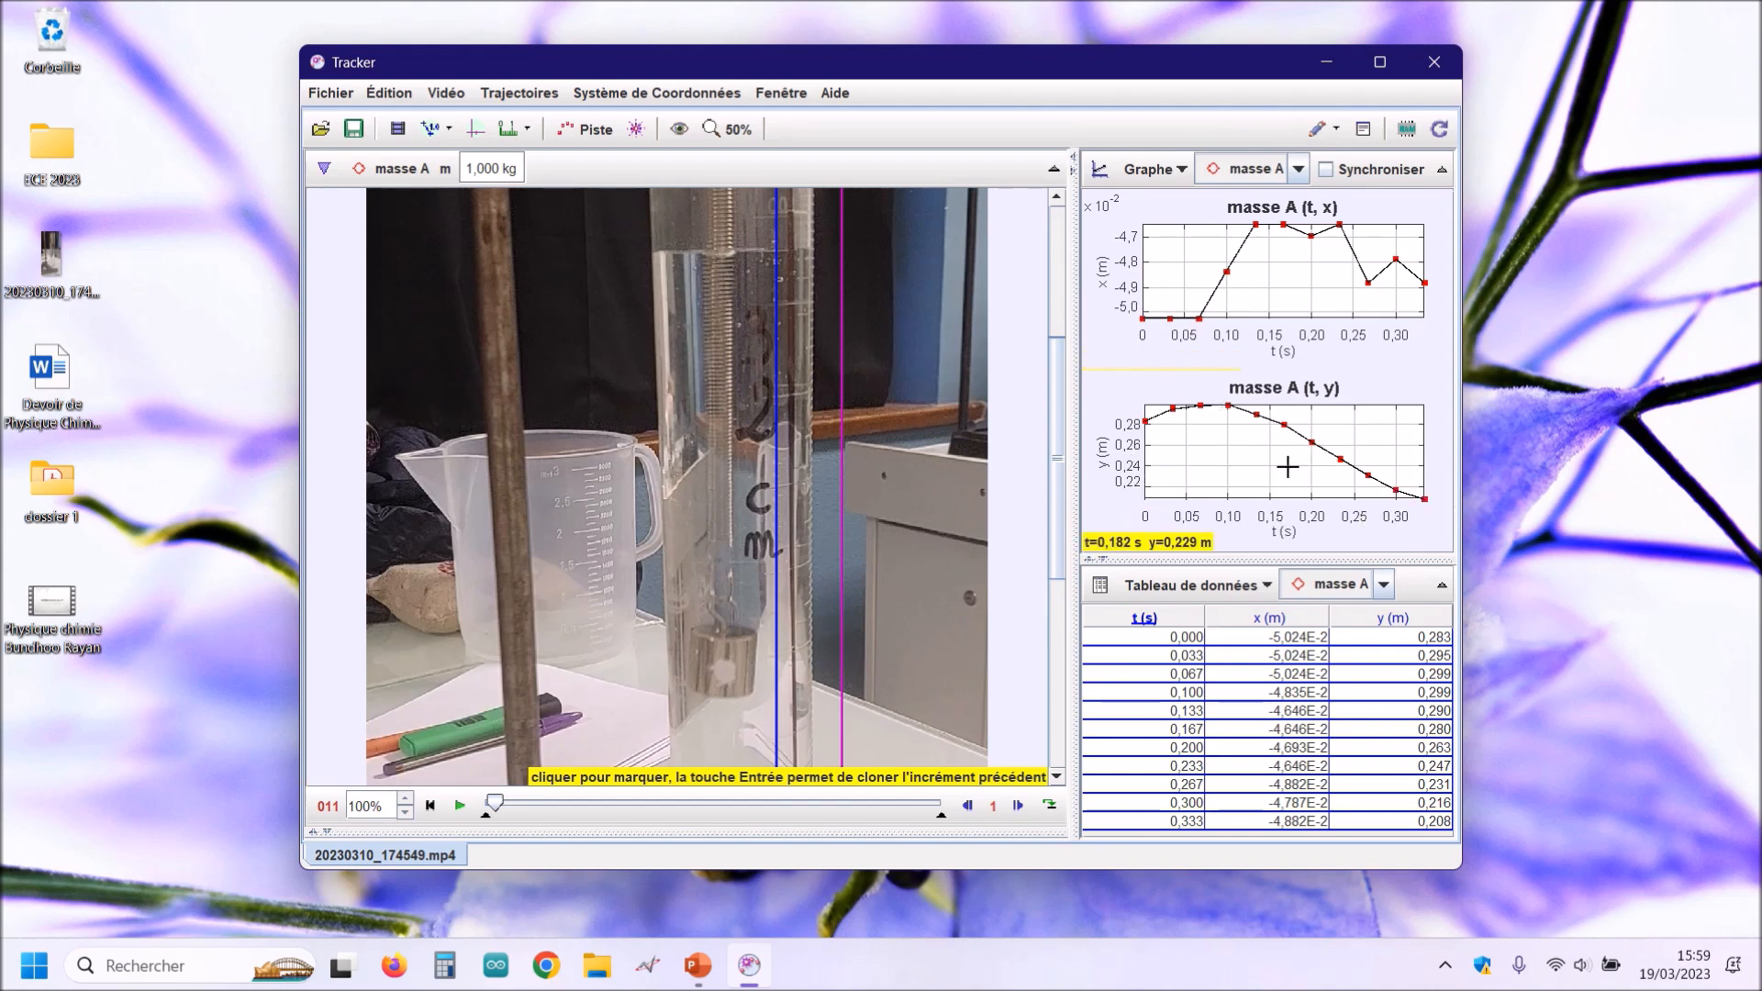
click(726, 679)
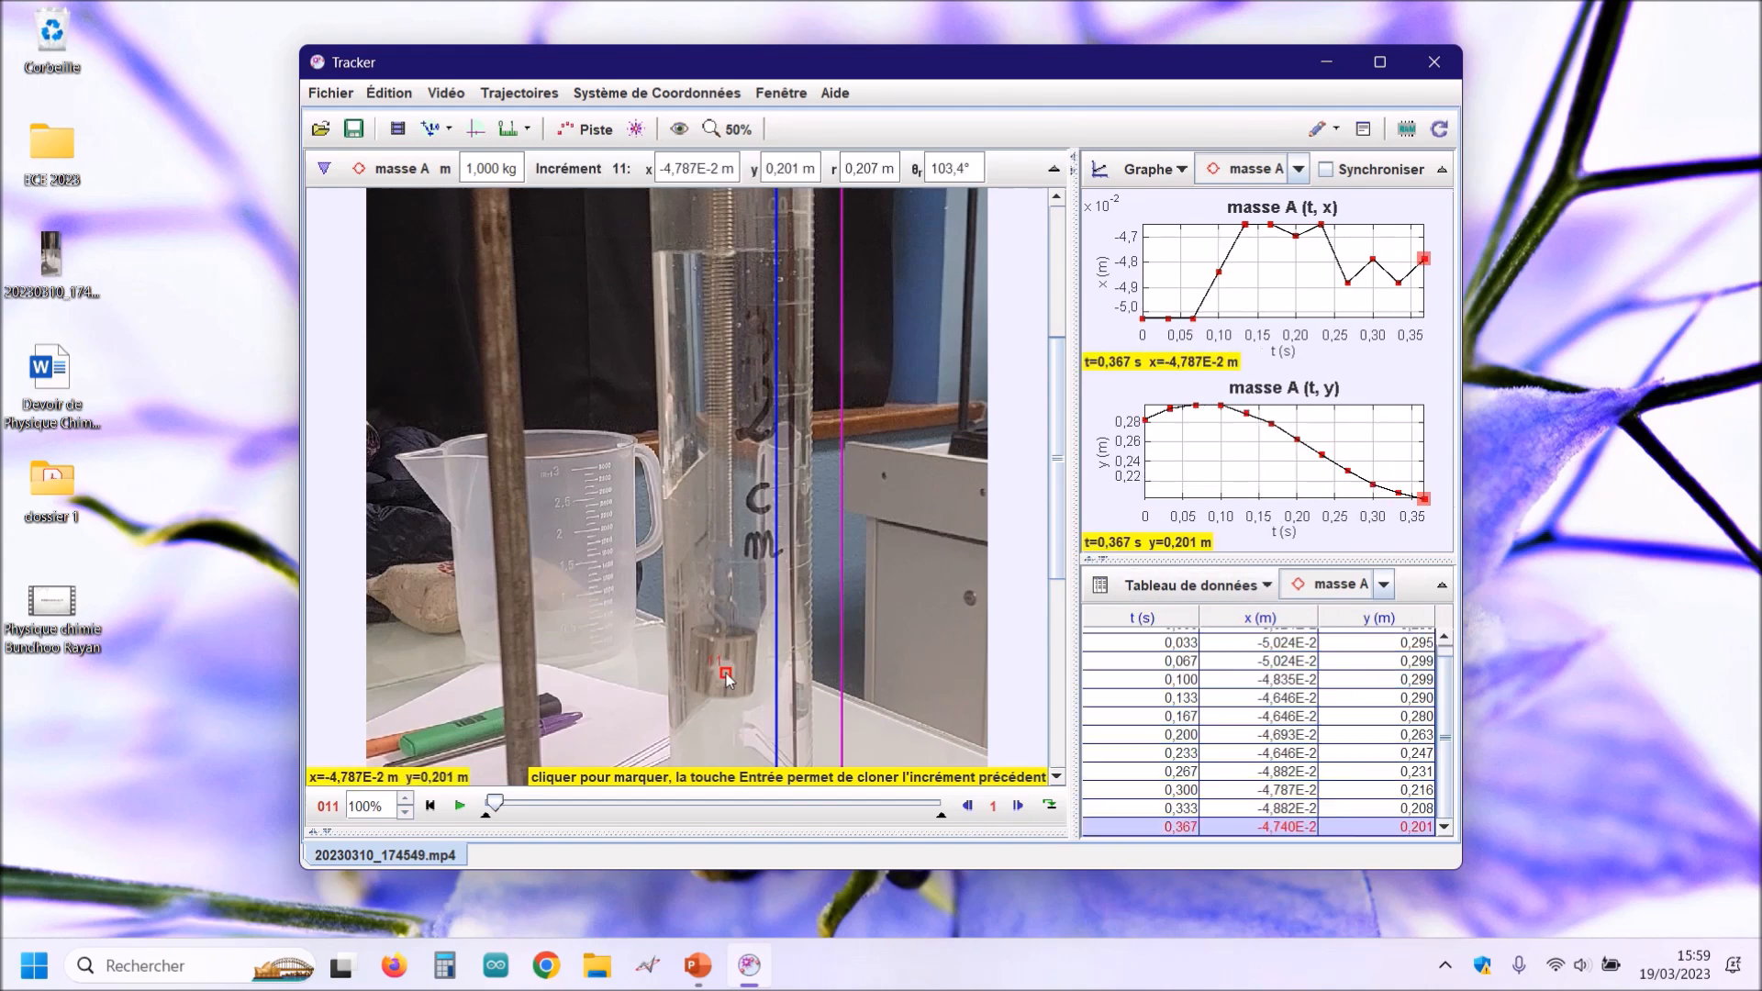
click(725, 676)
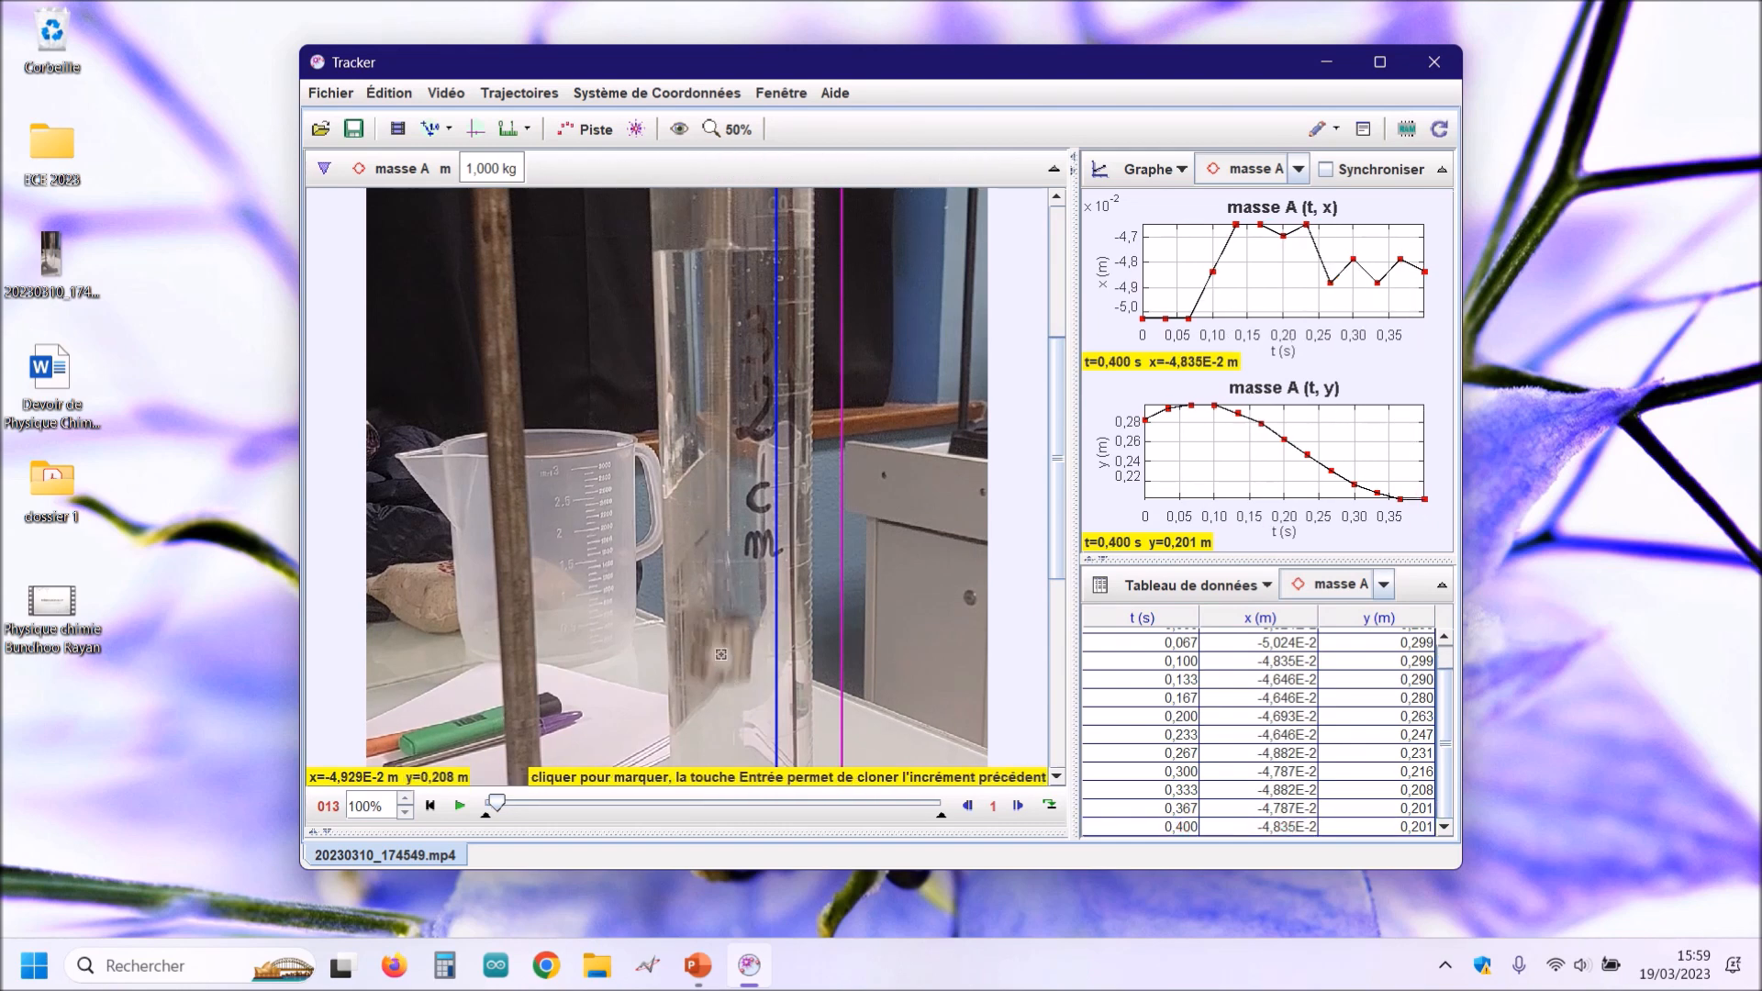
click(725, 667)
click(719, 635)
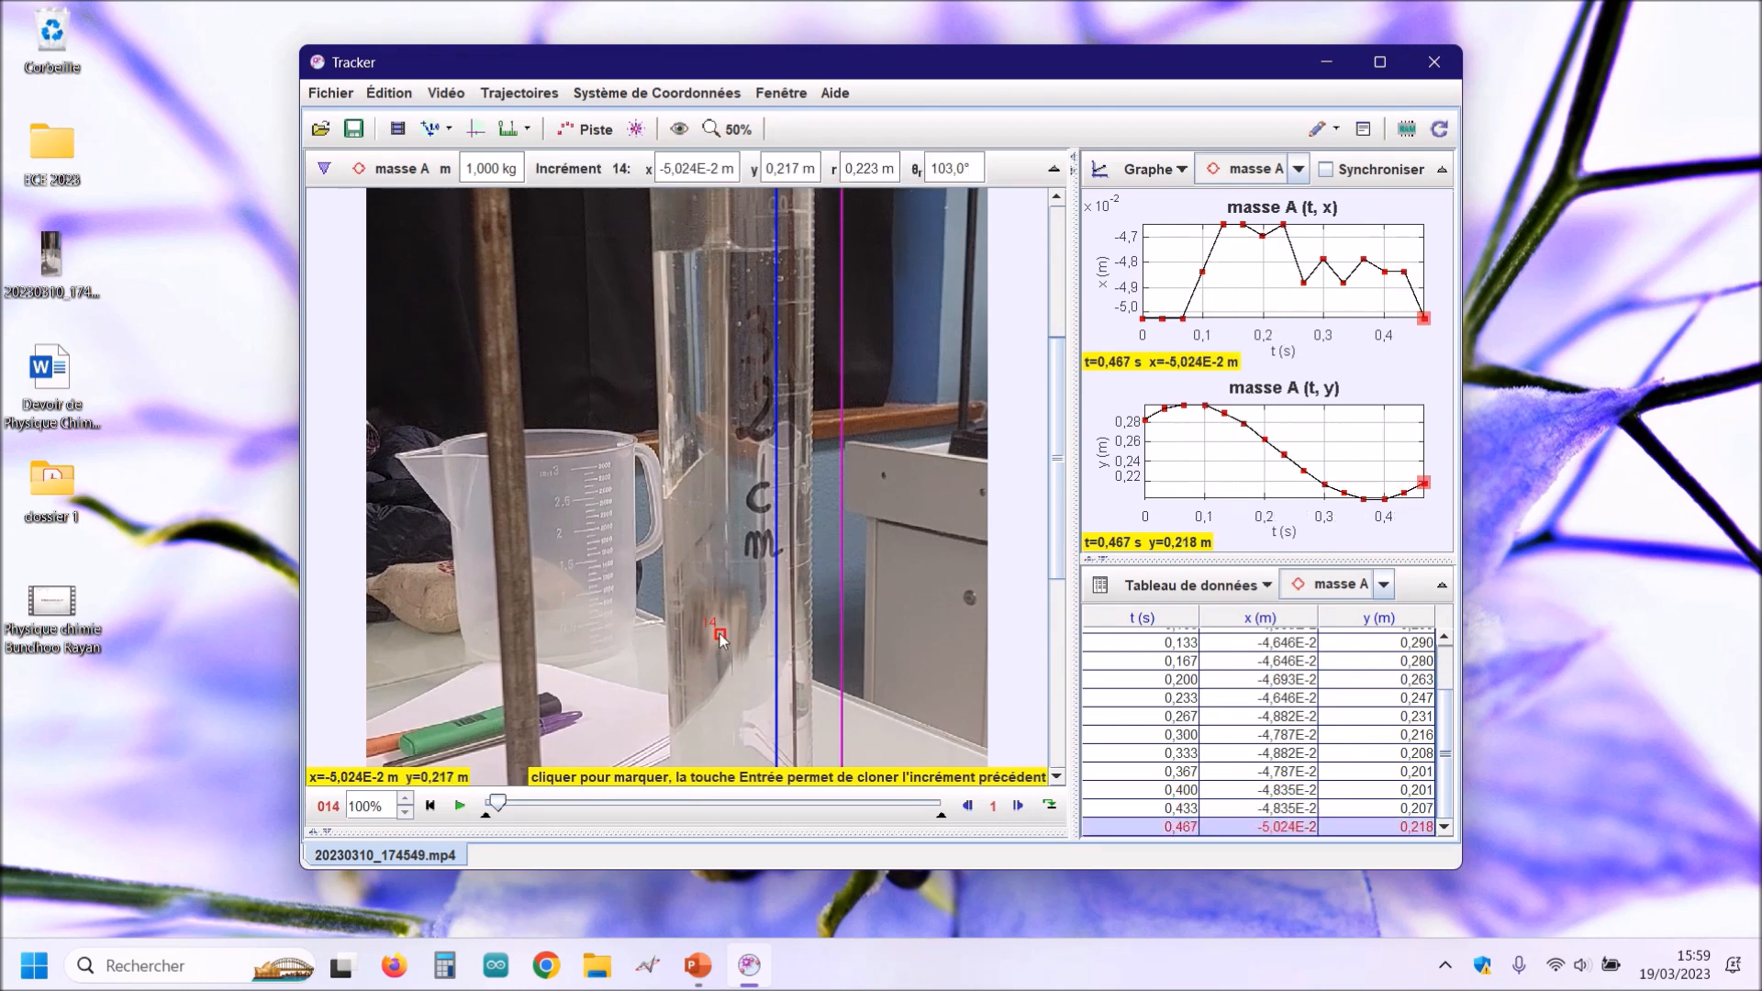
click(717, 595)
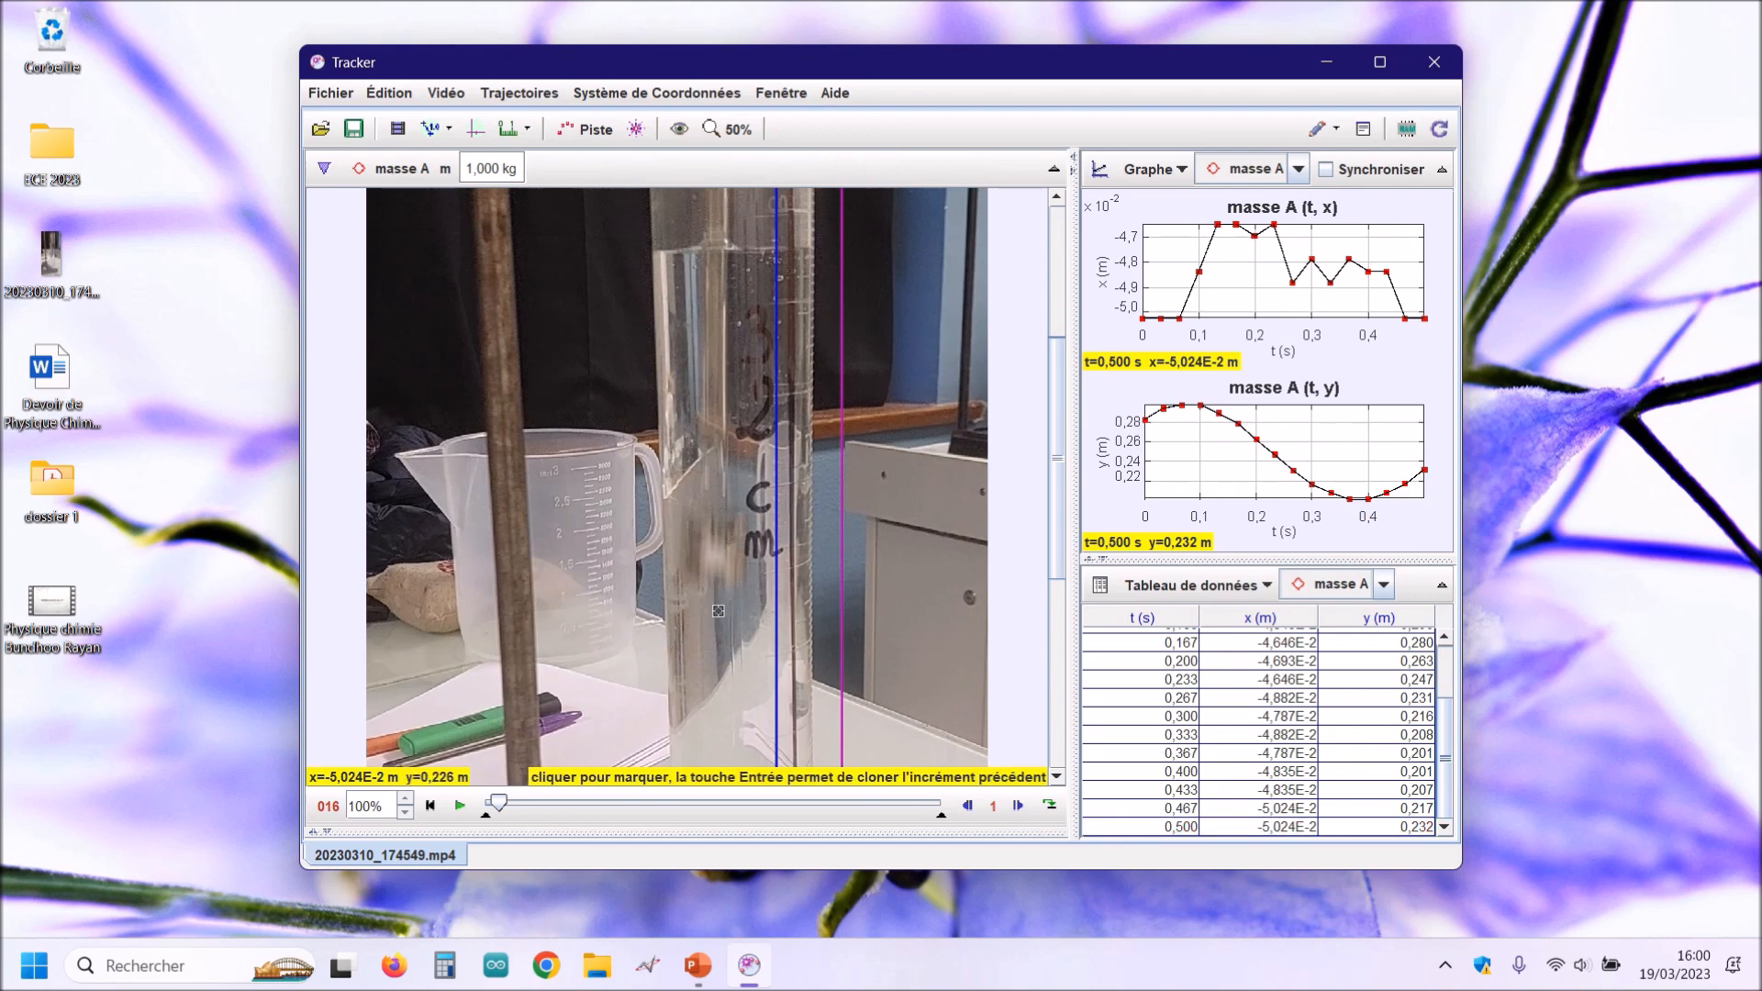
click(715, 561)
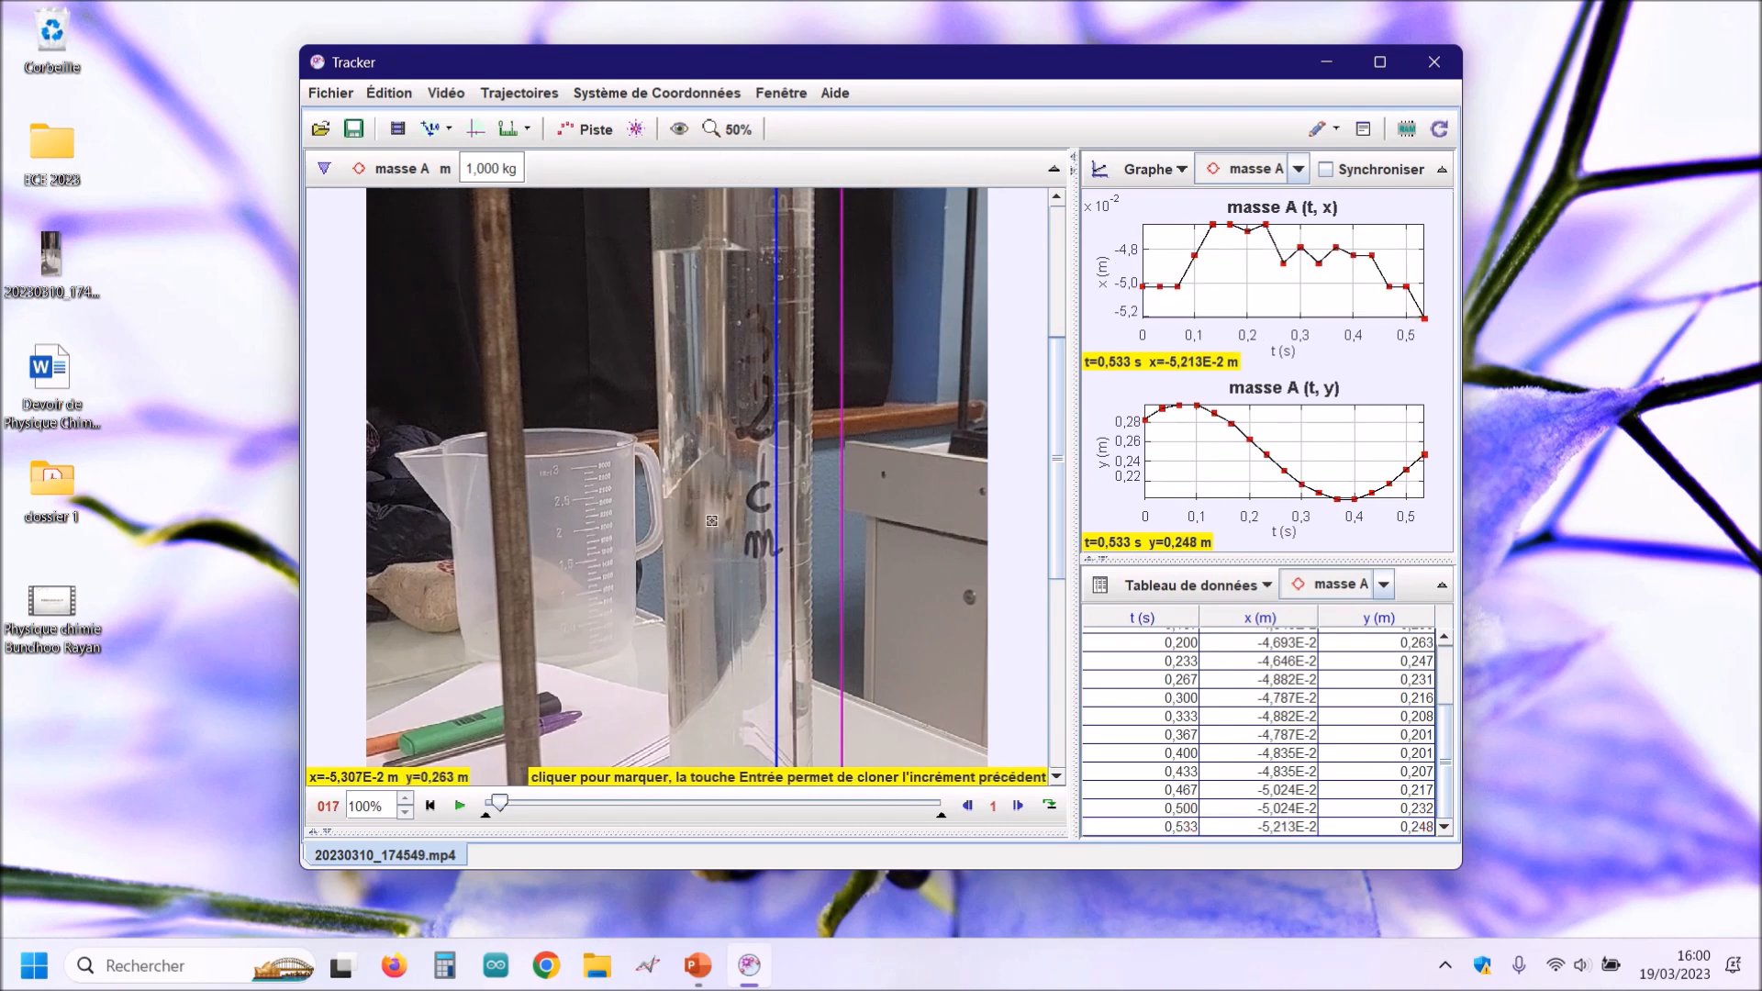
click(711, 523)
click(714, 467)
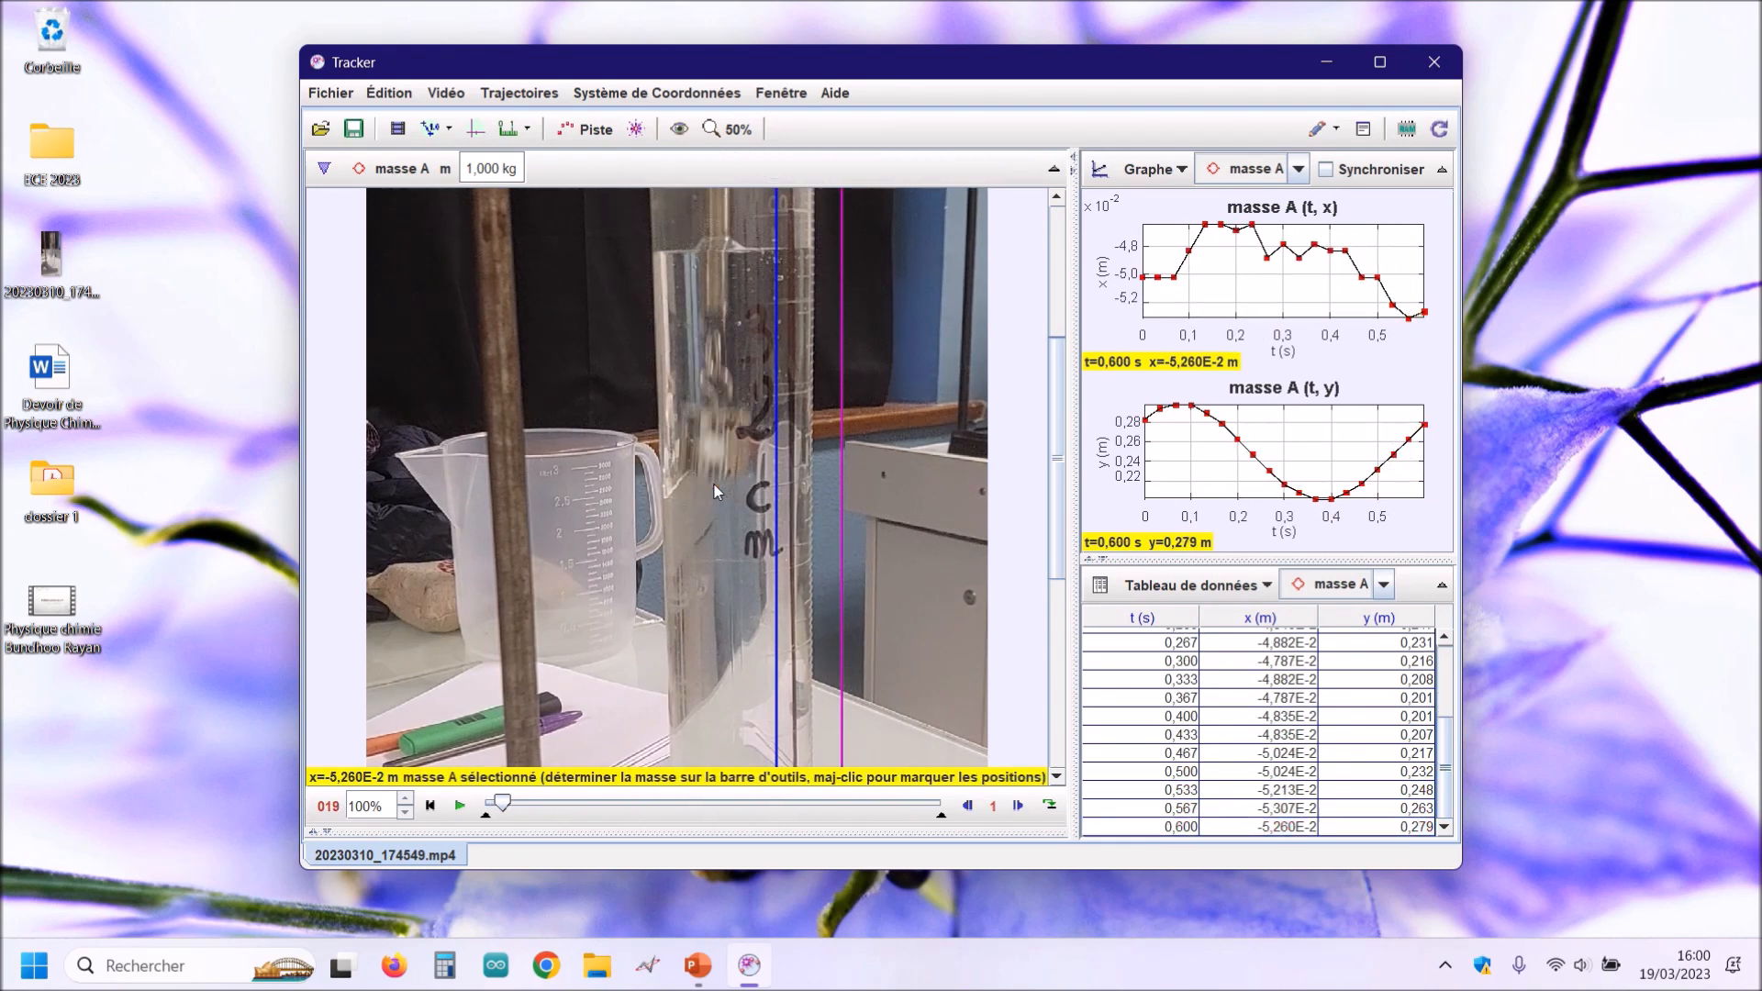
click(712, 444)
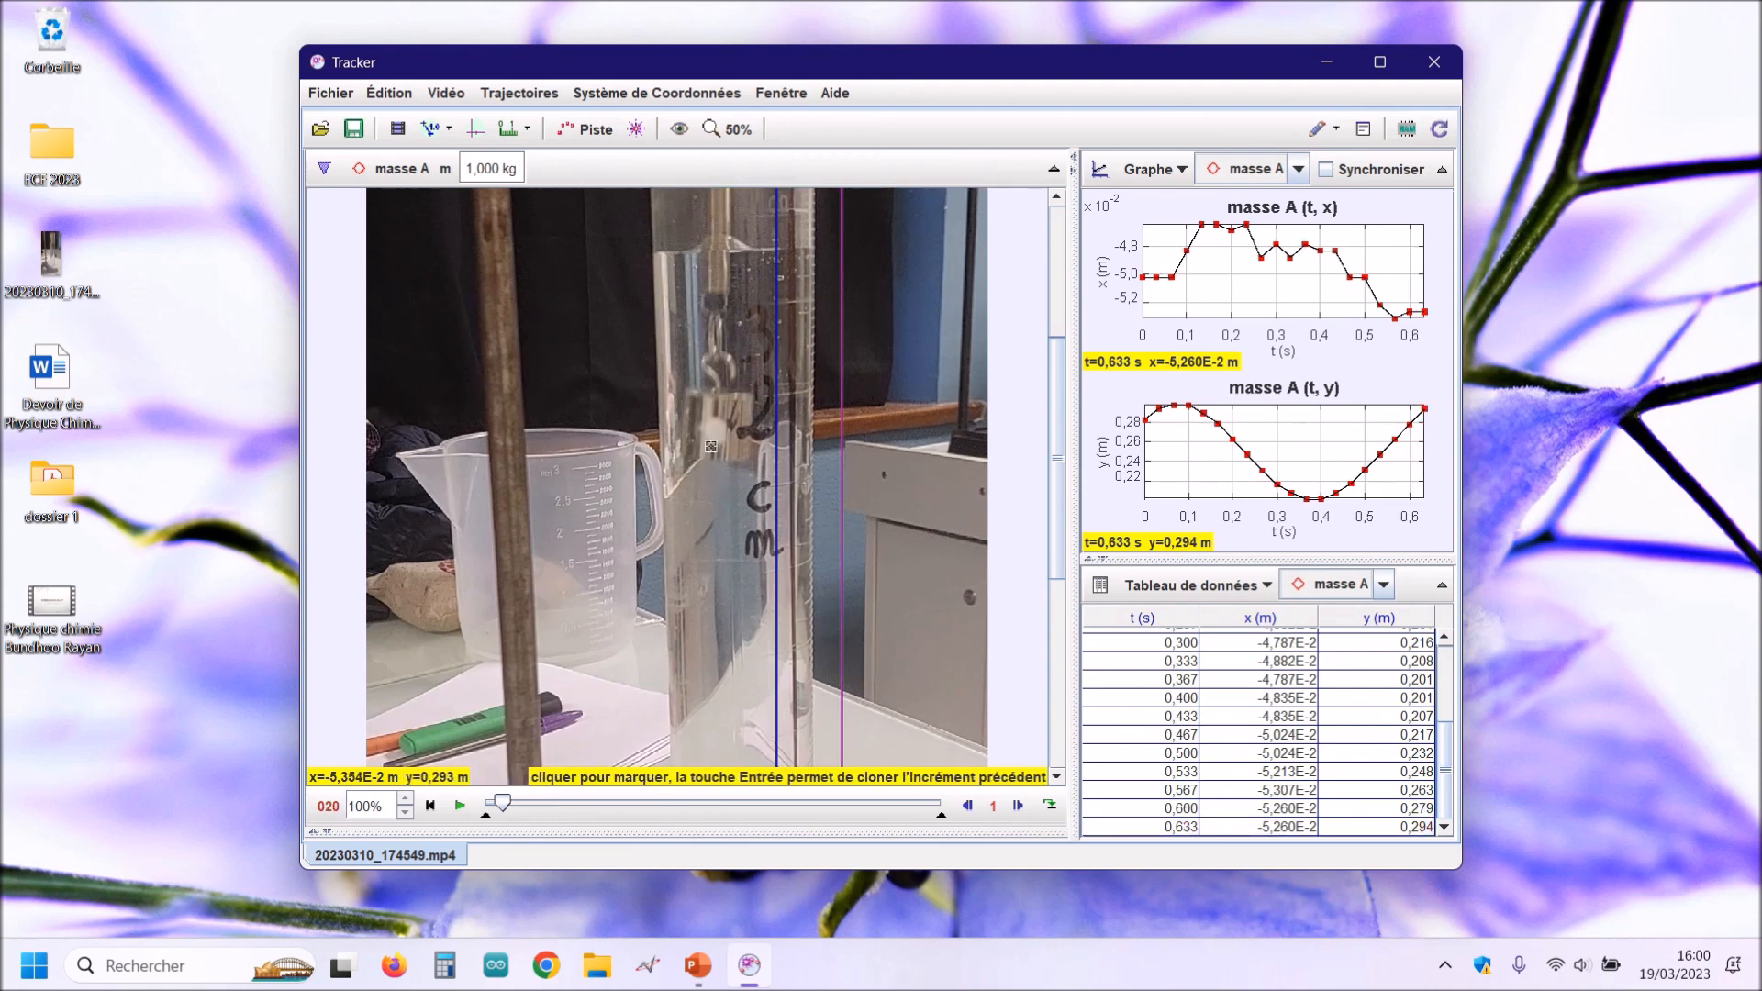
click(716, 431)
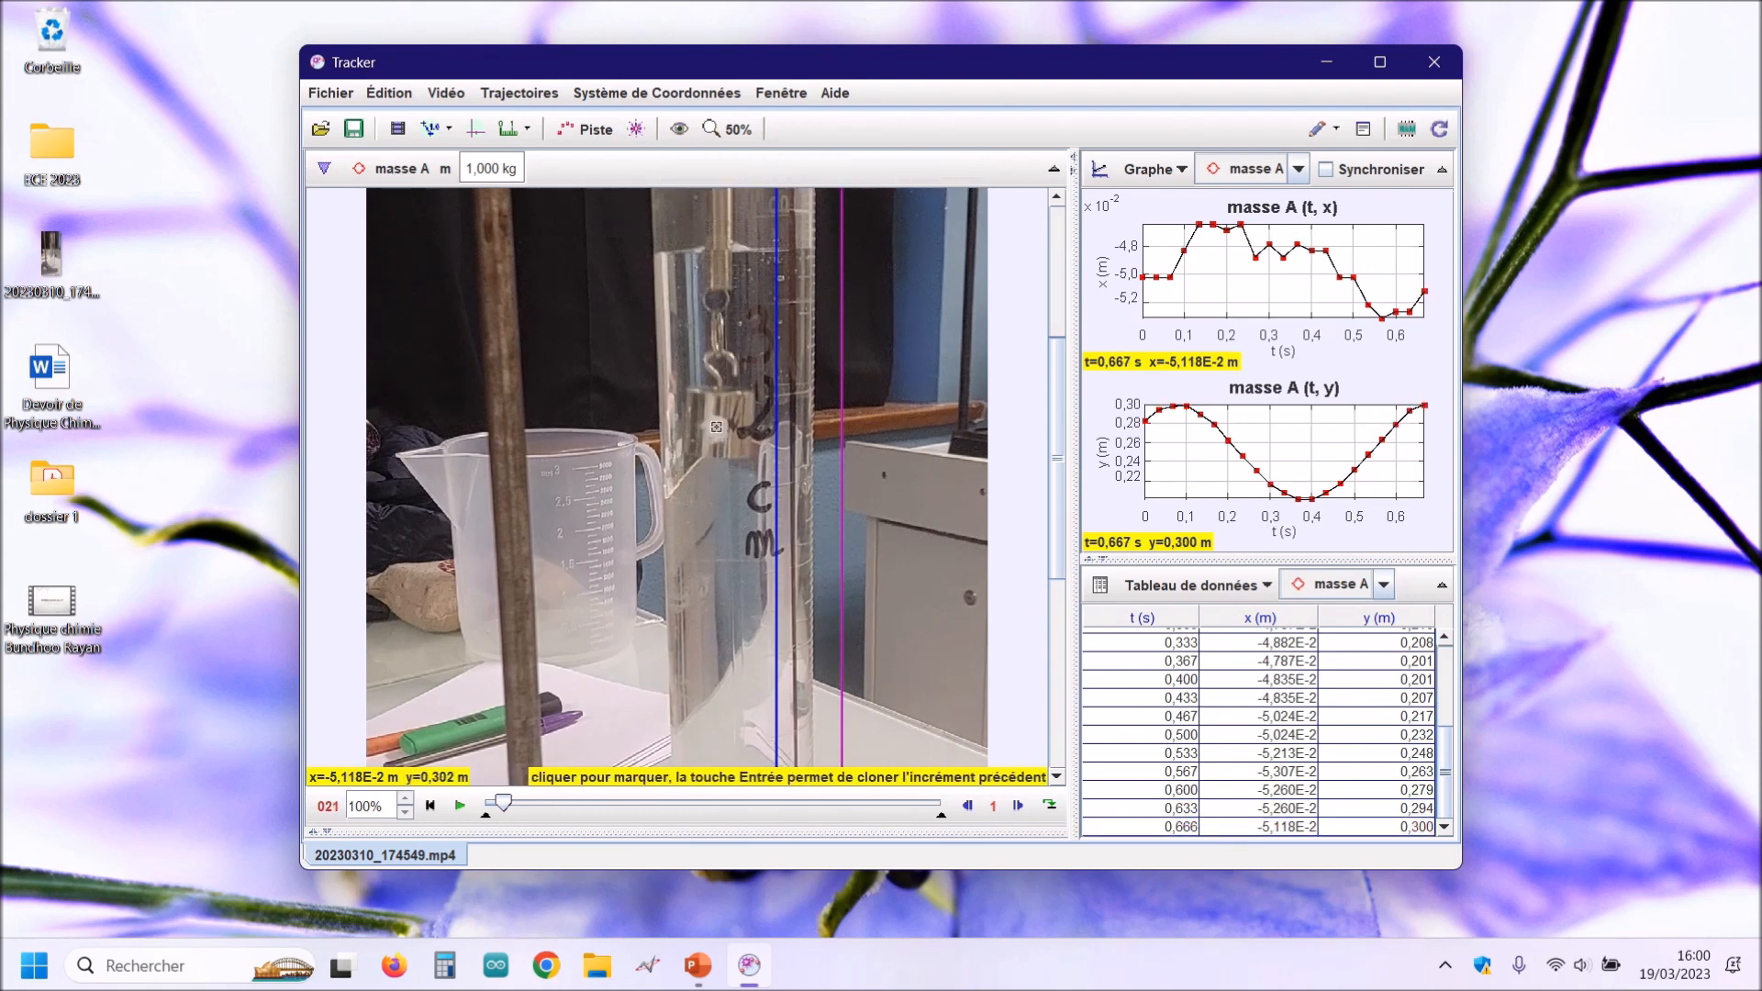
click(716, 427)
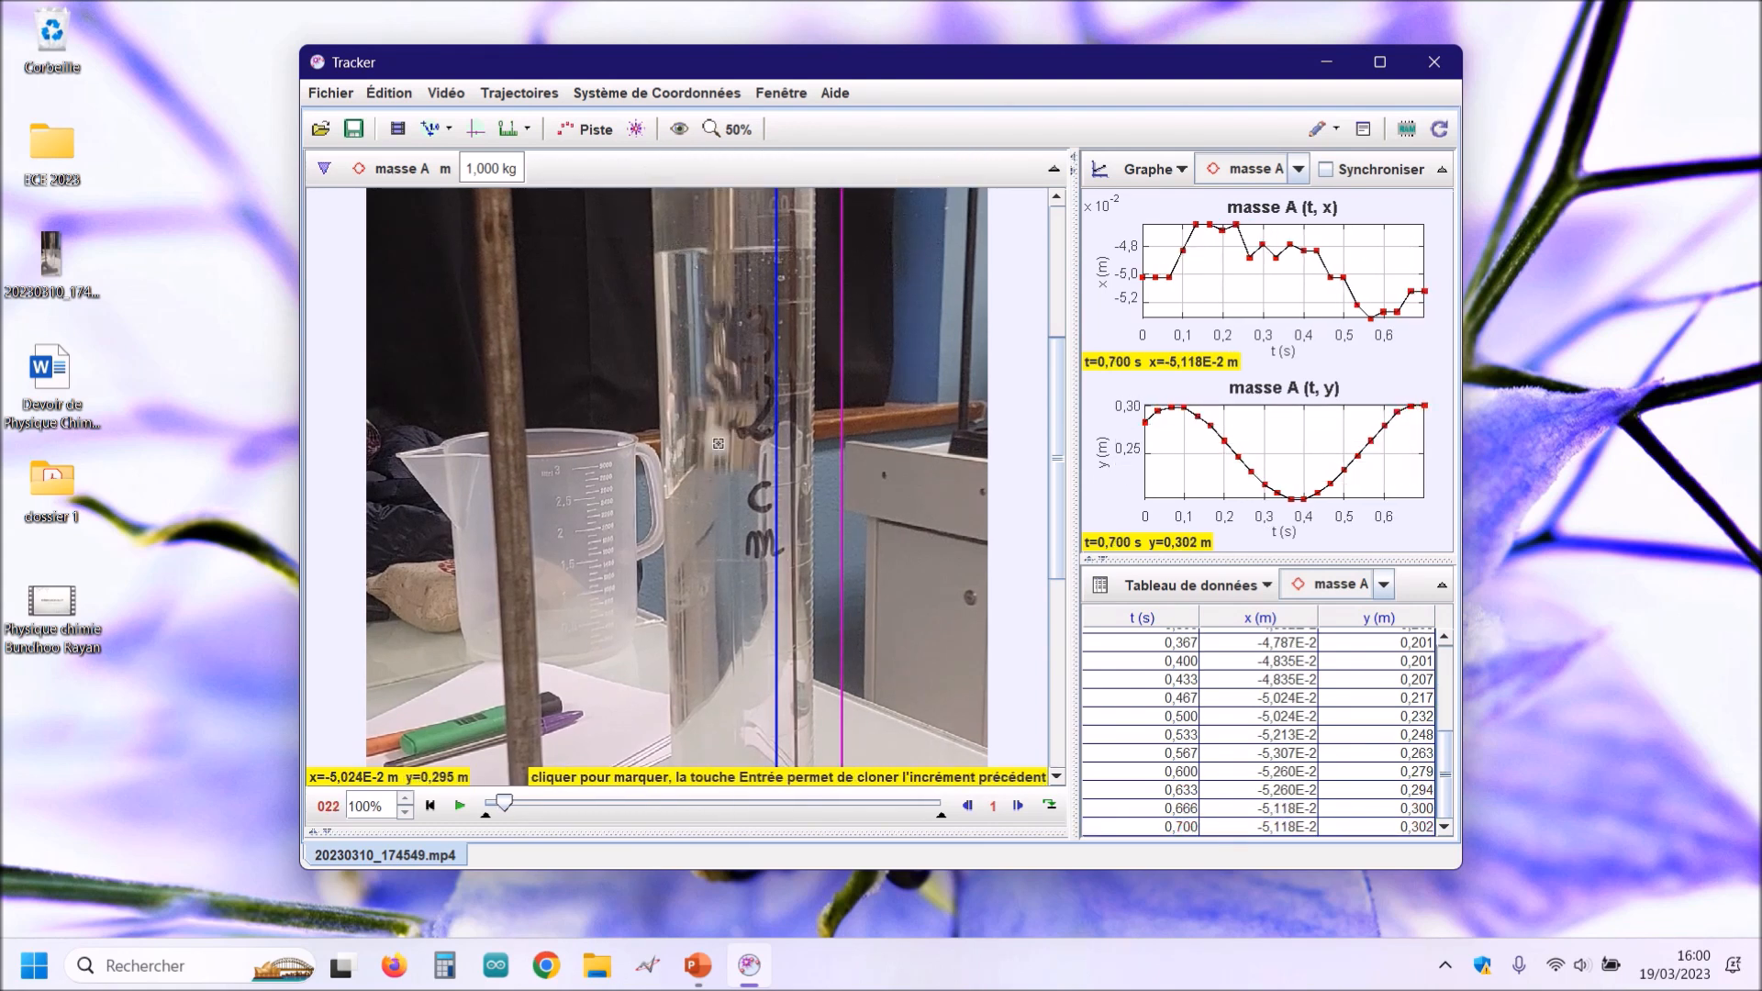
click(719, 443)
click(719, 471)
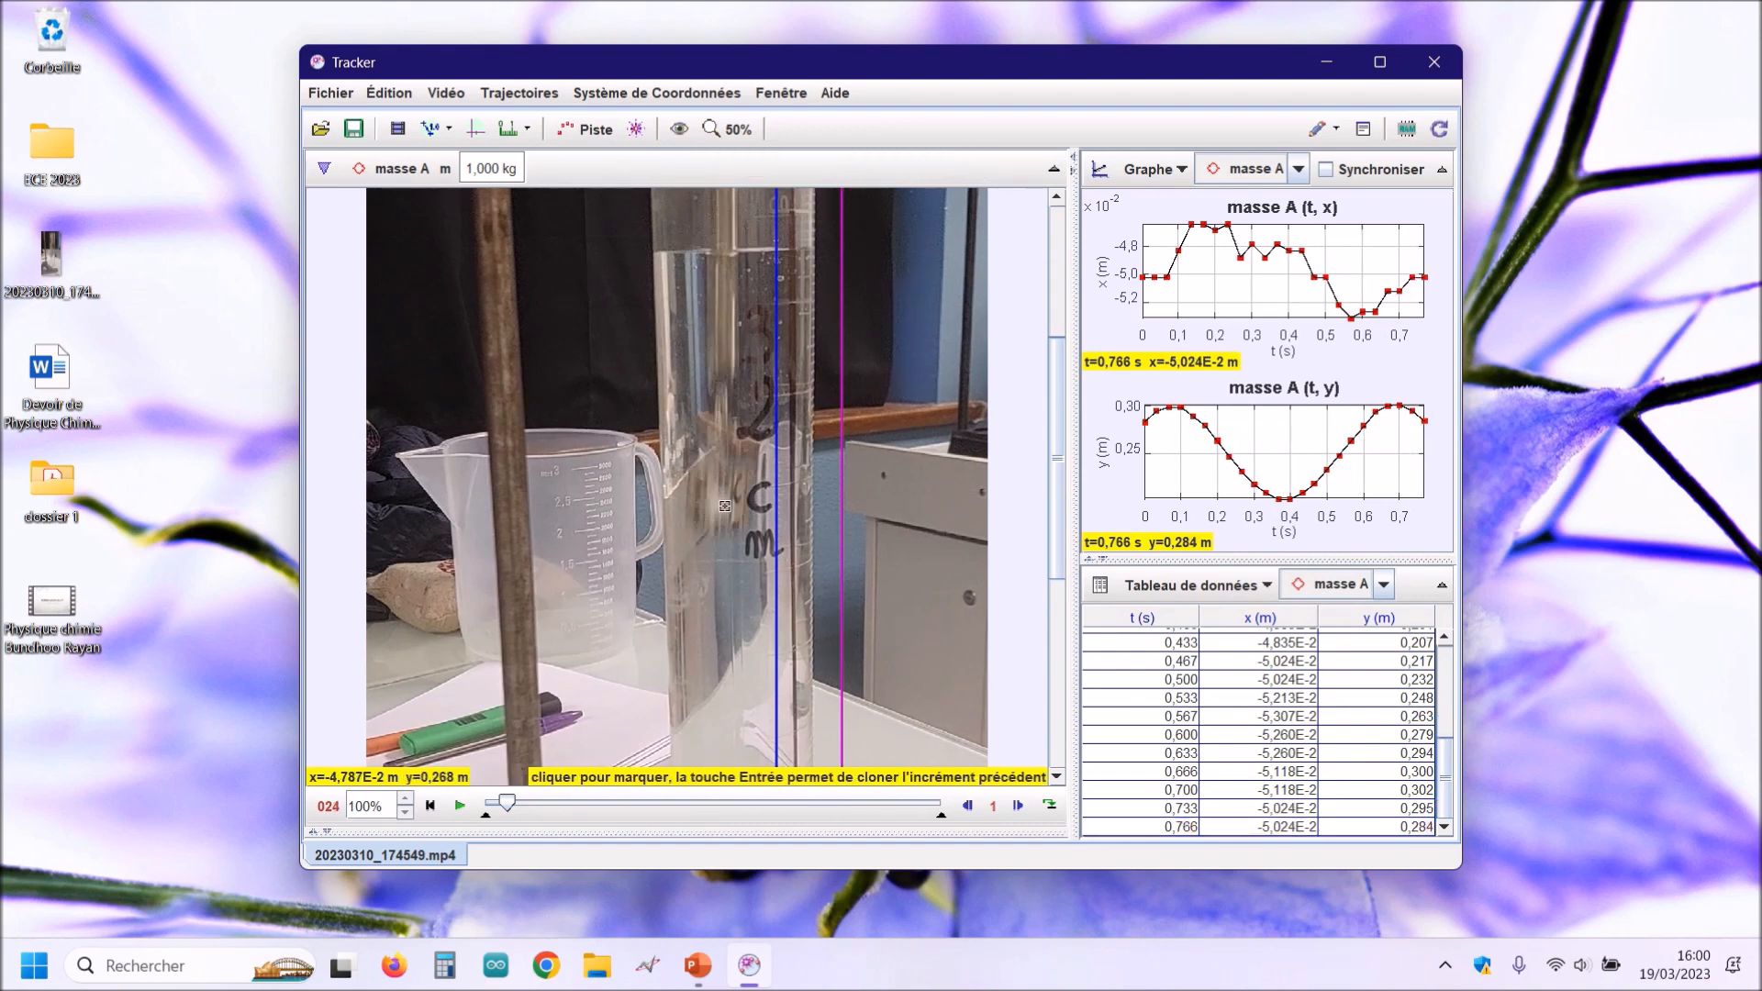
click(719, 506)
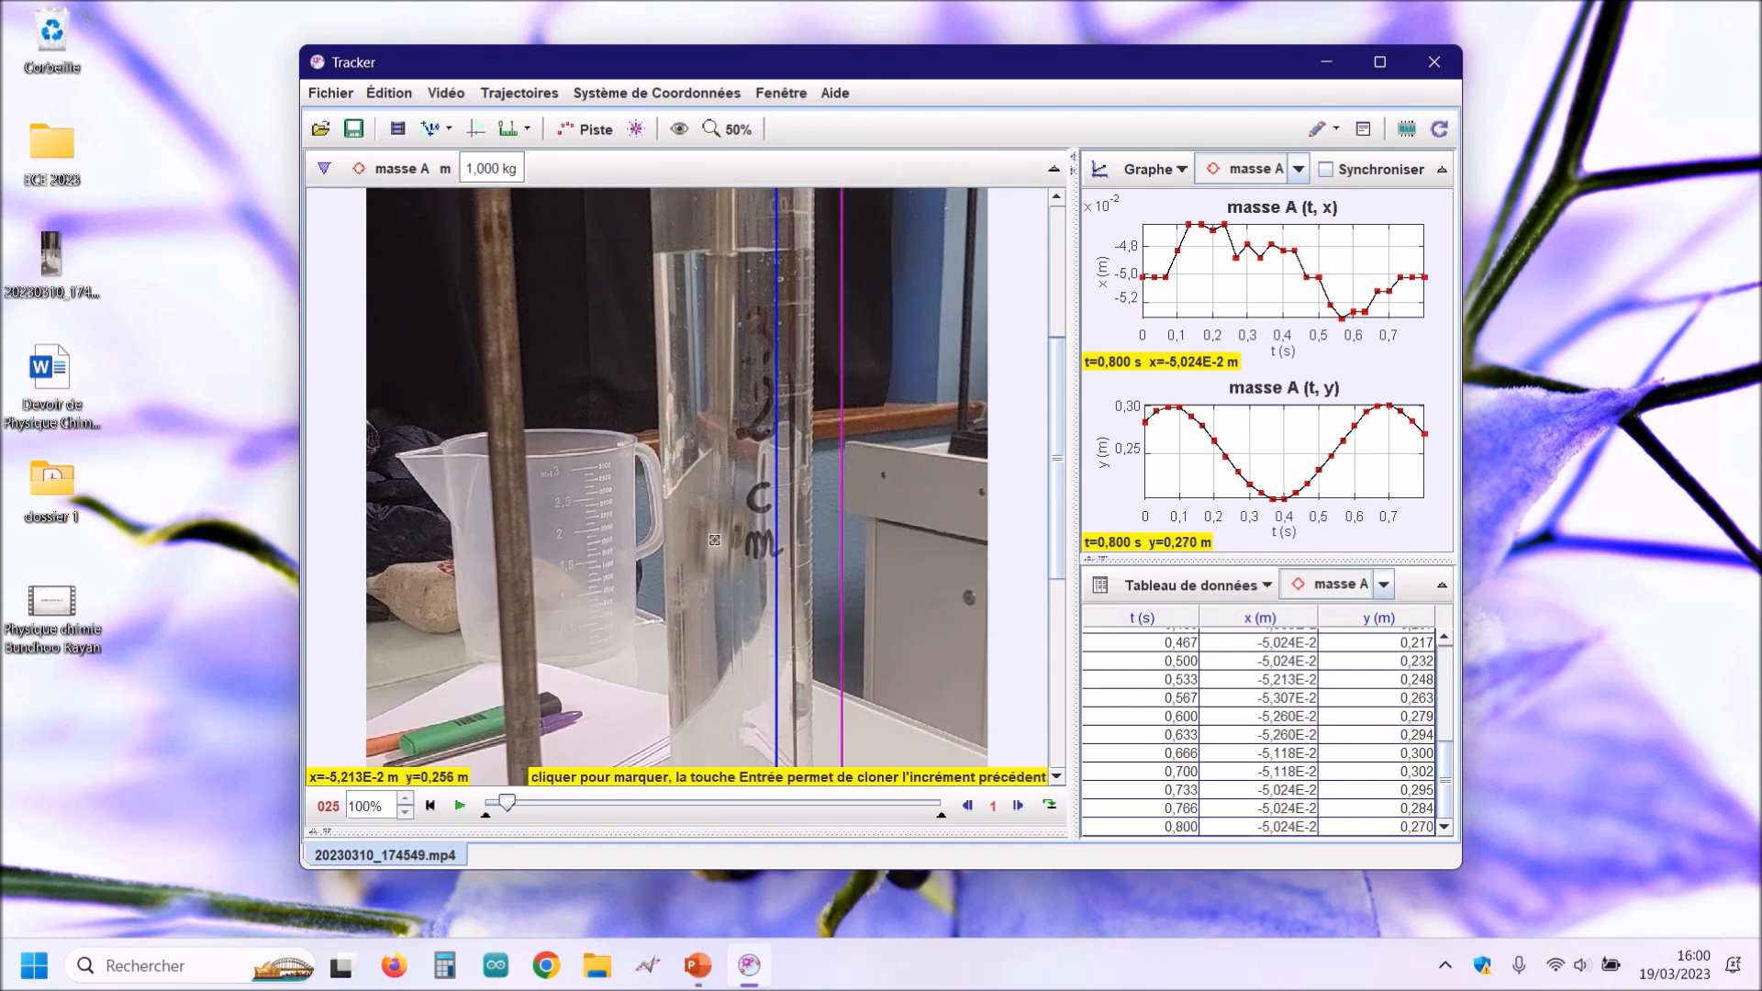
click(719, 543)
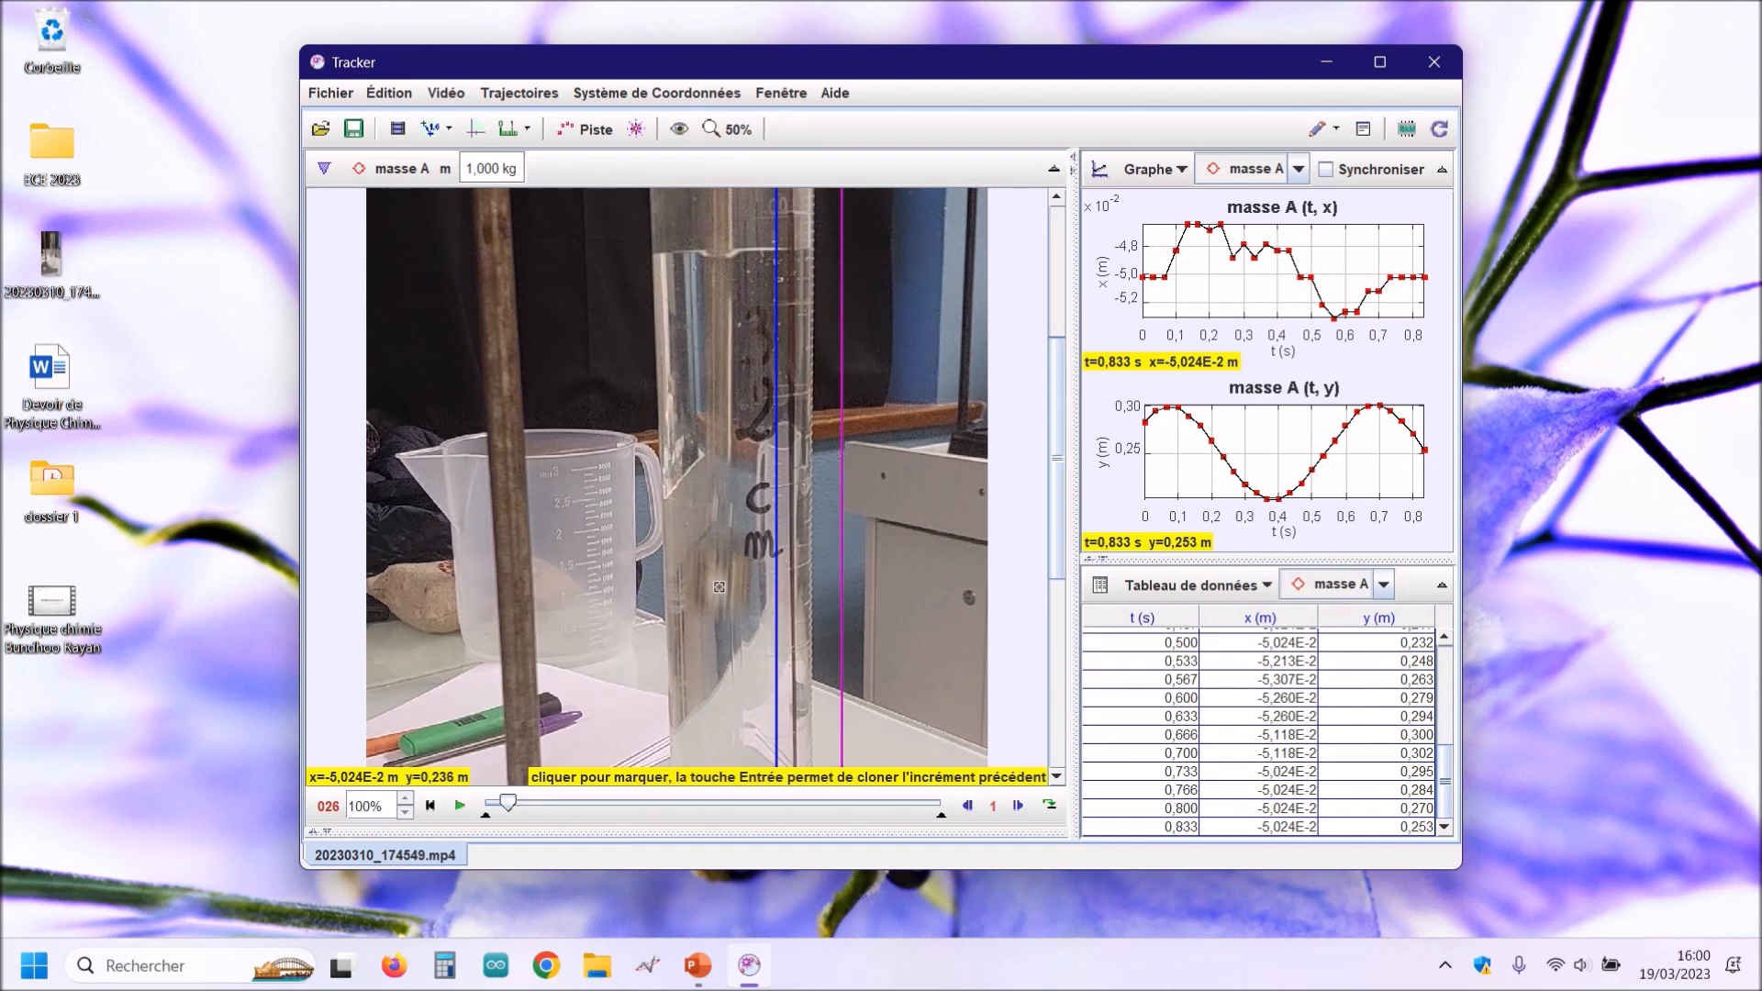
click(719, 586)
click(714, 625)
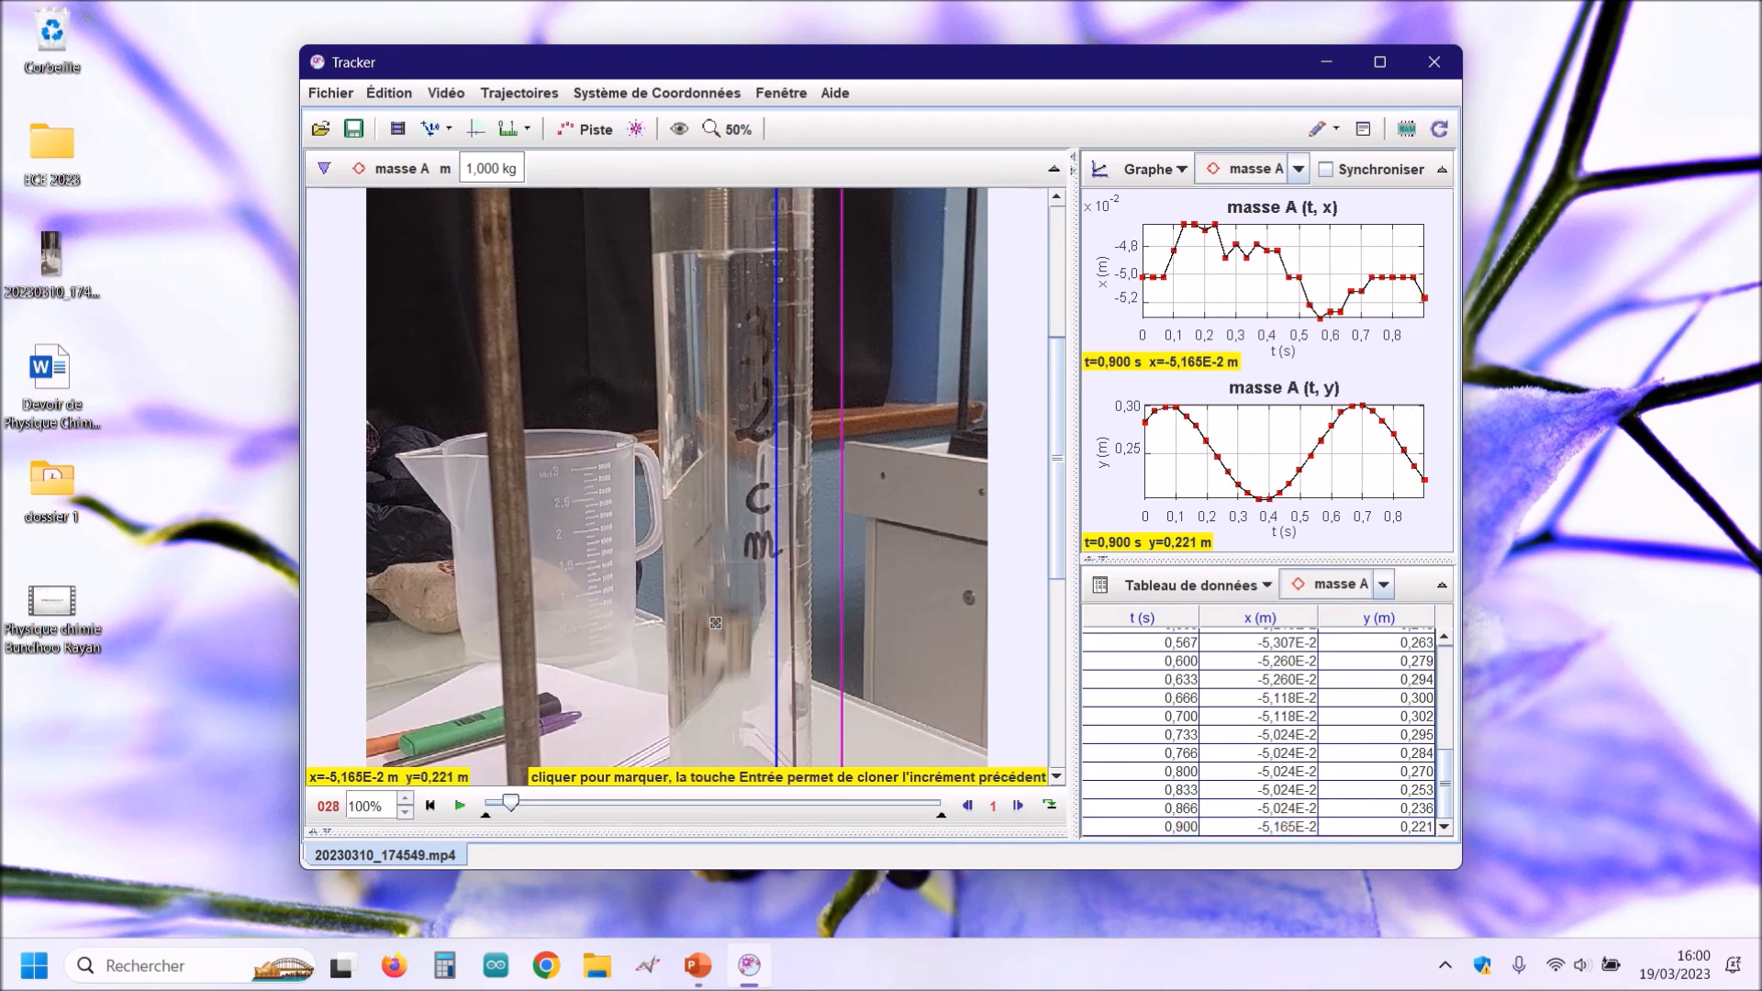
click(714, 653)
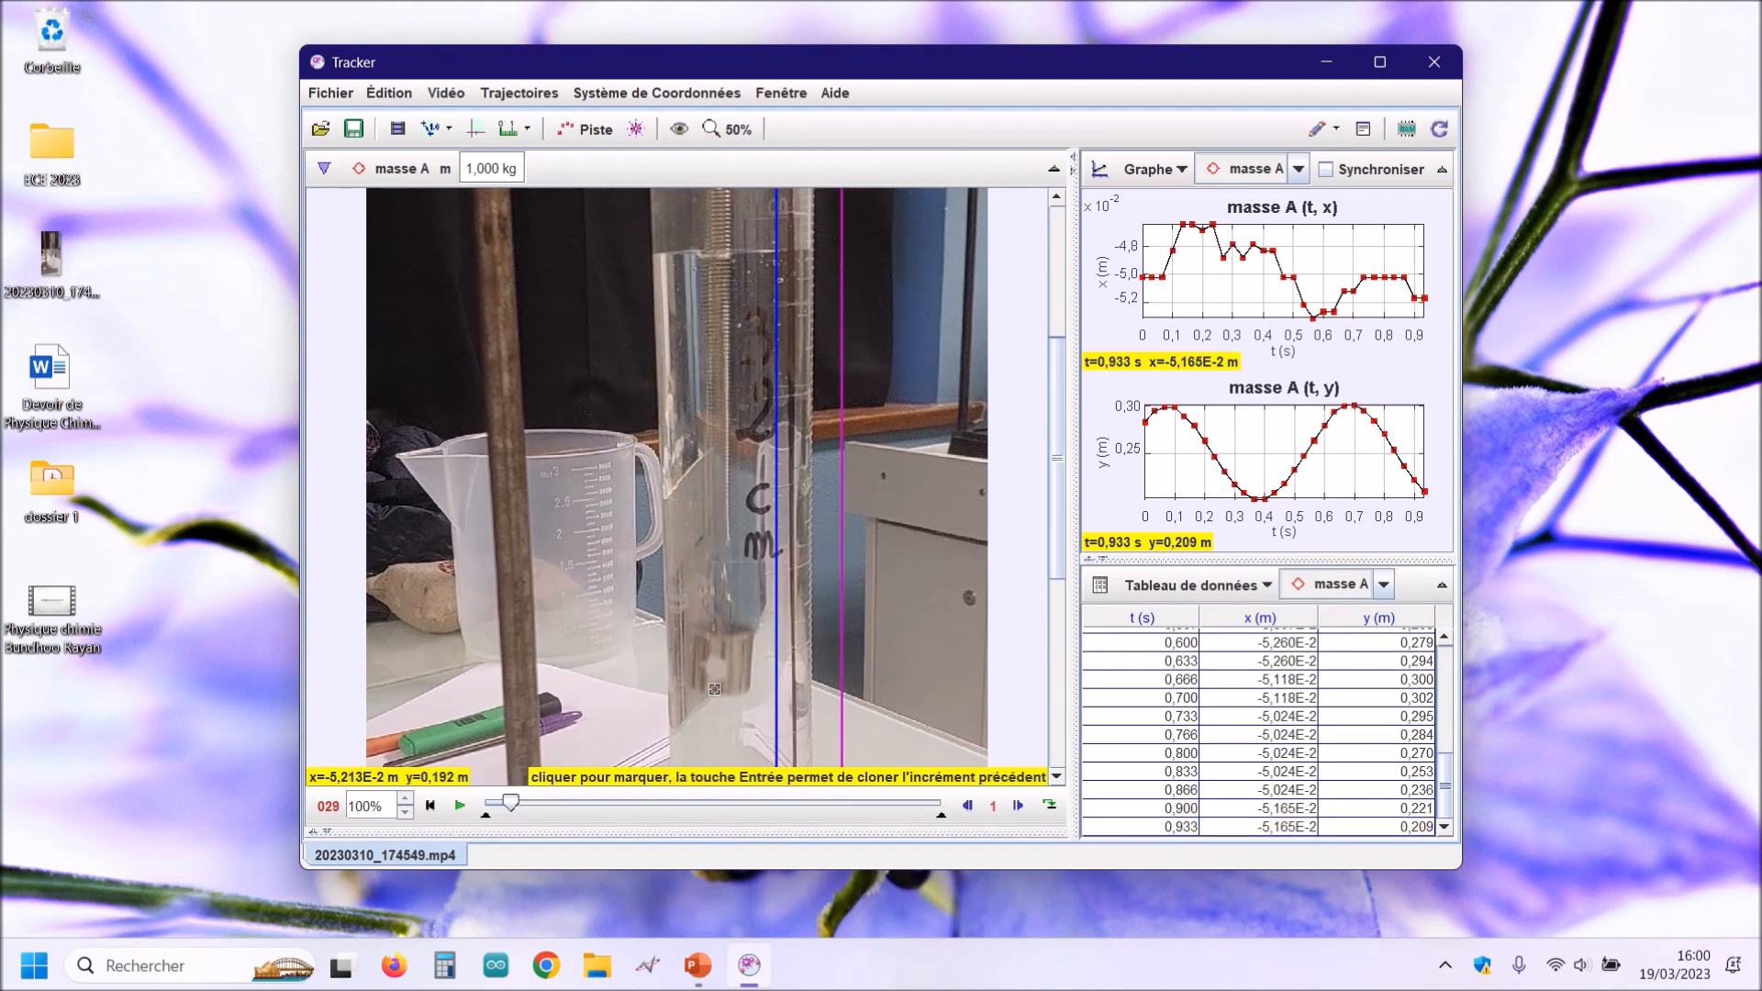
click(718, 668)
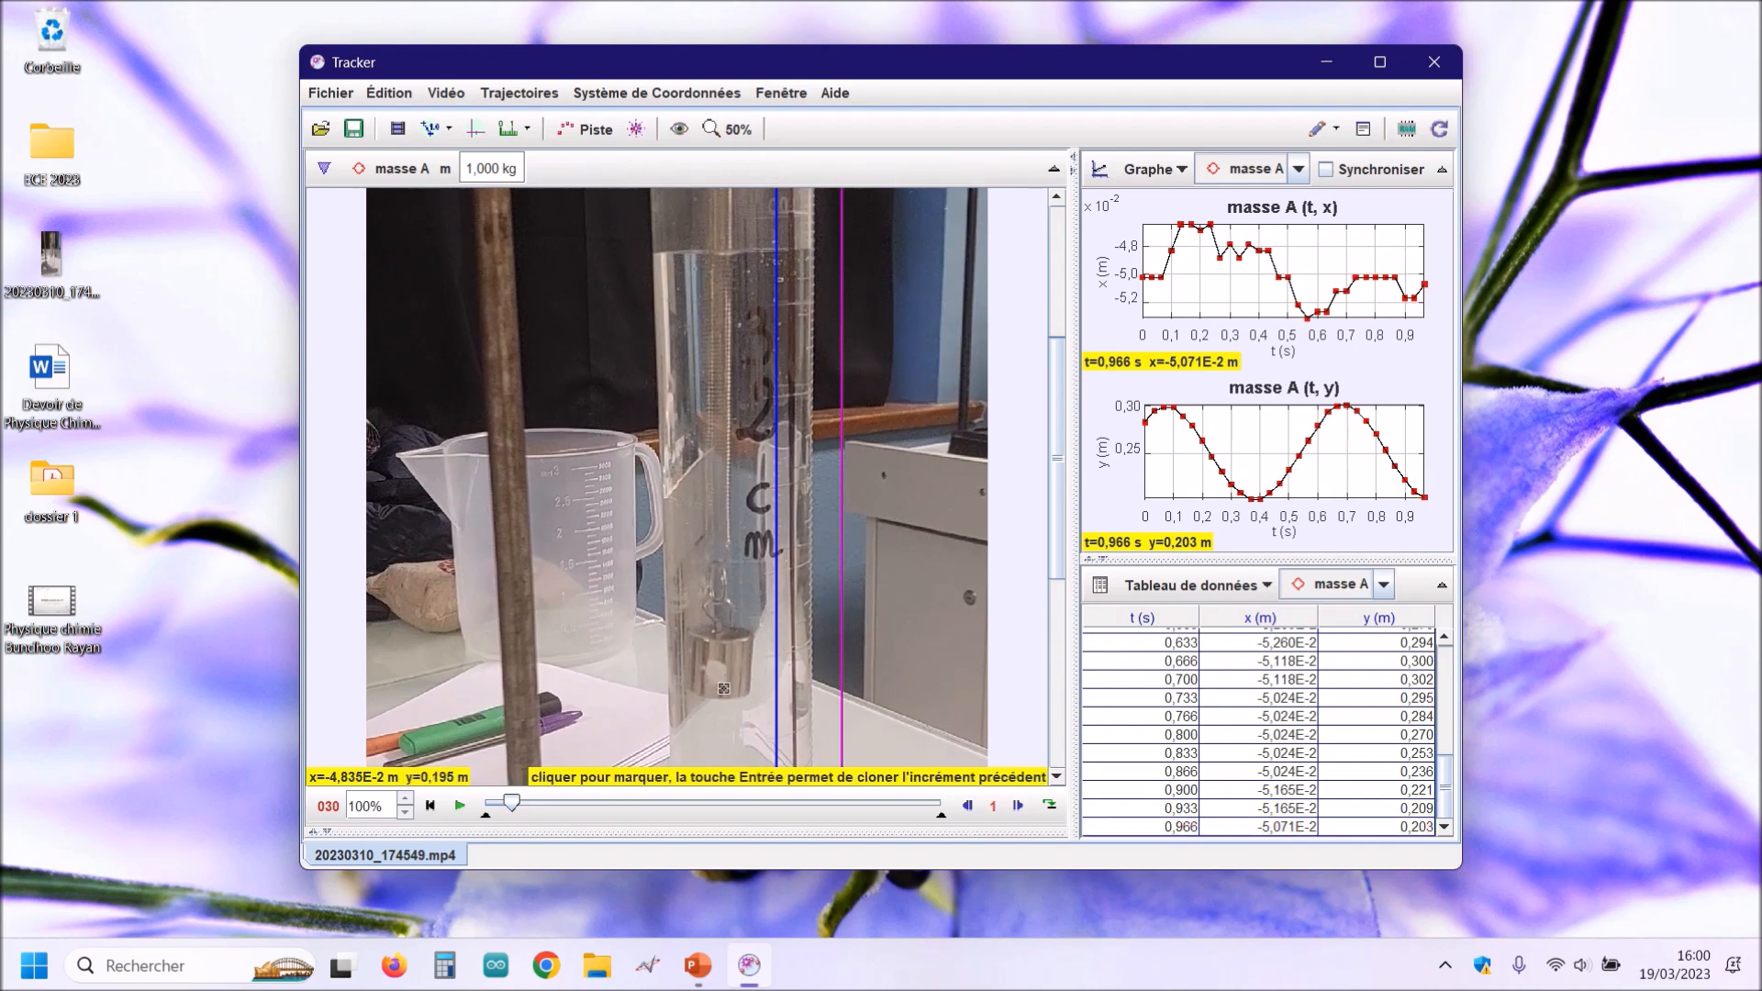
click(717, 671)
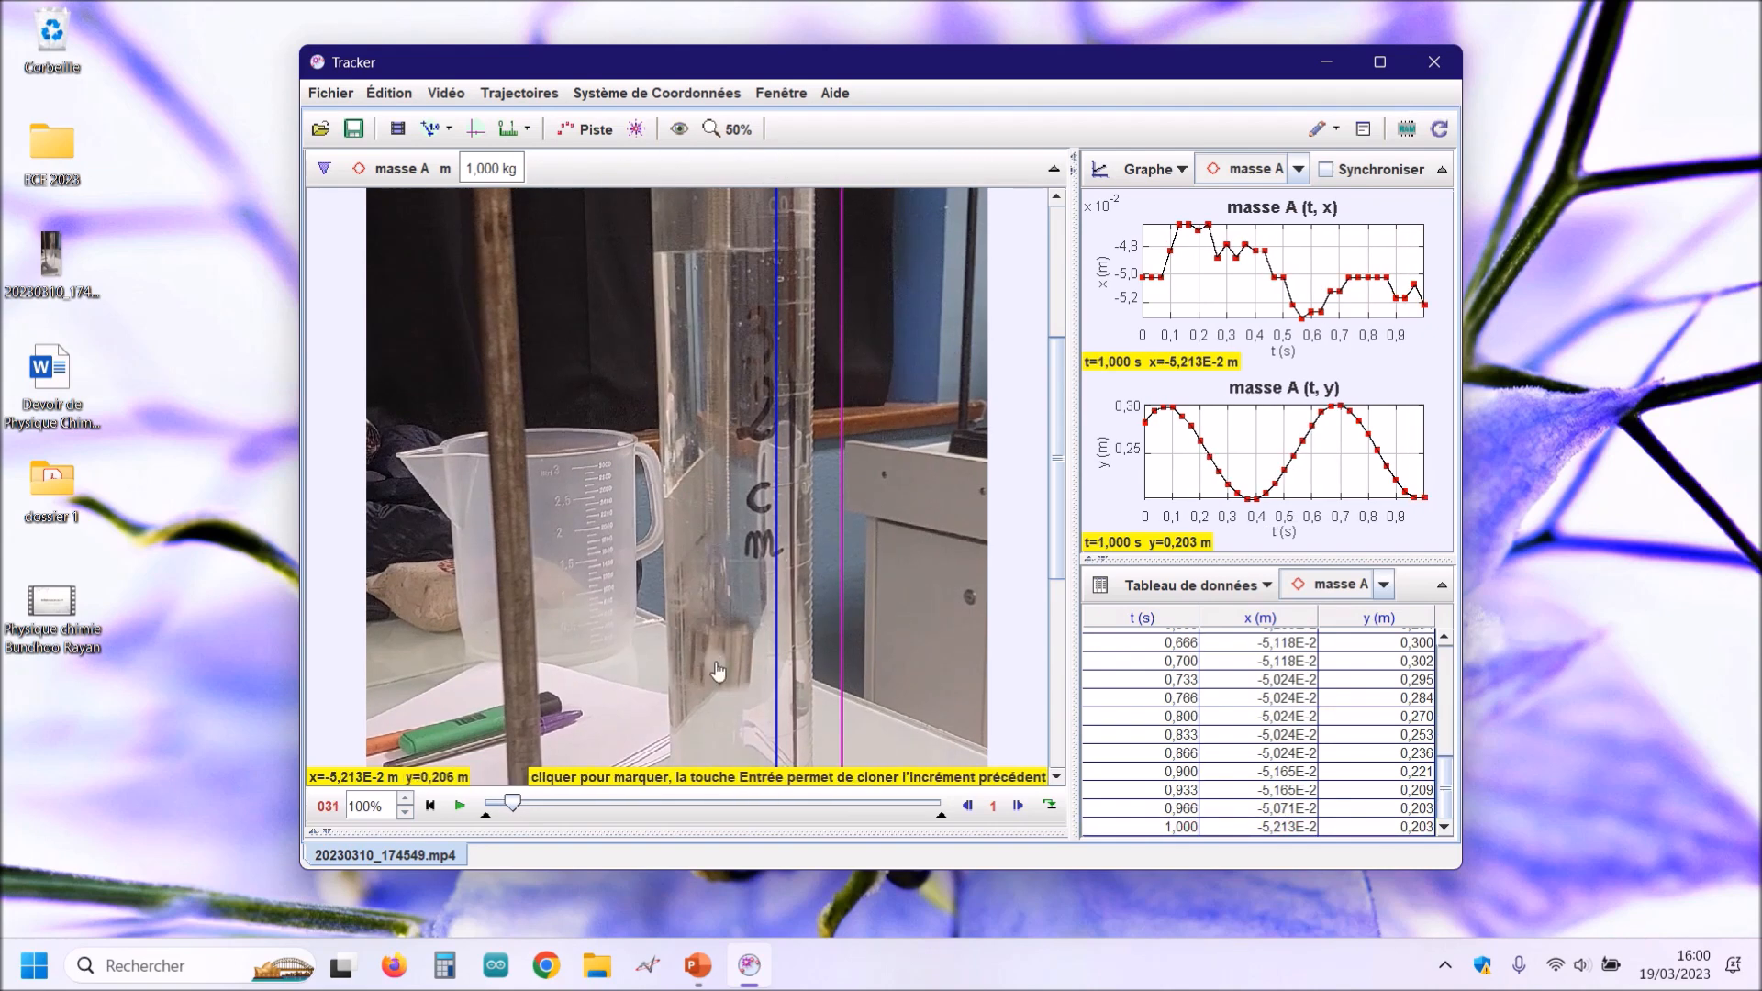
click(715, 662)
click(718, 647)
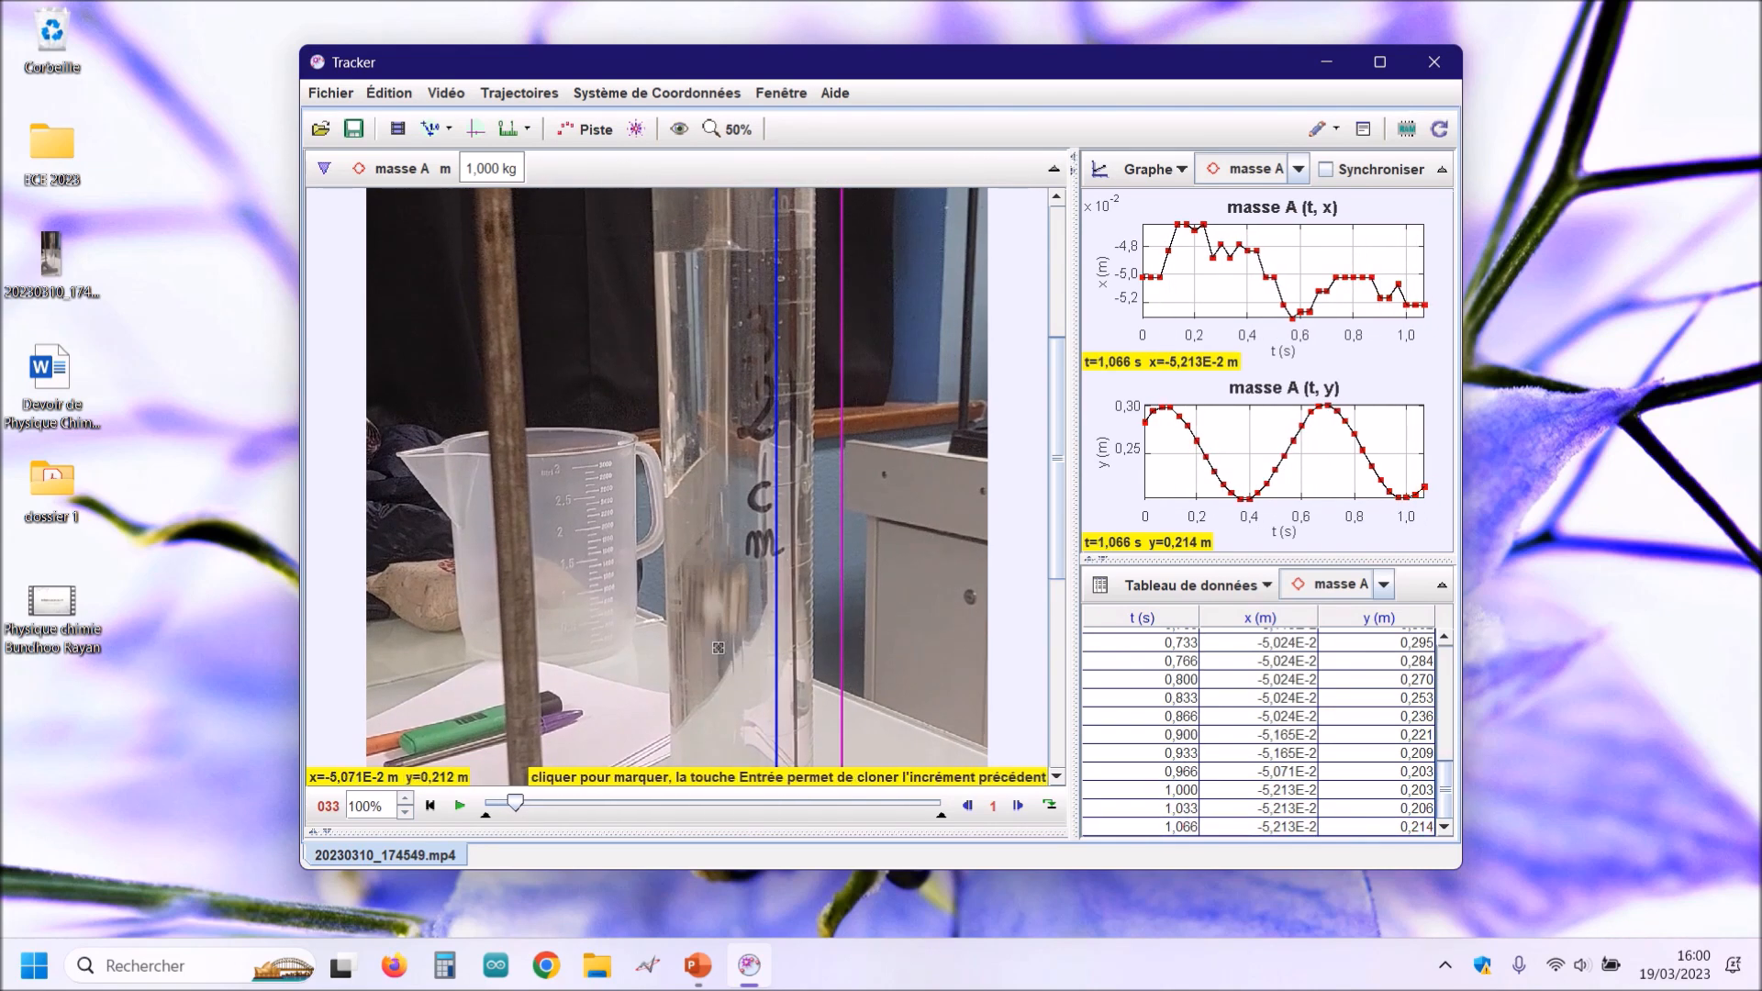
click(721, 615)
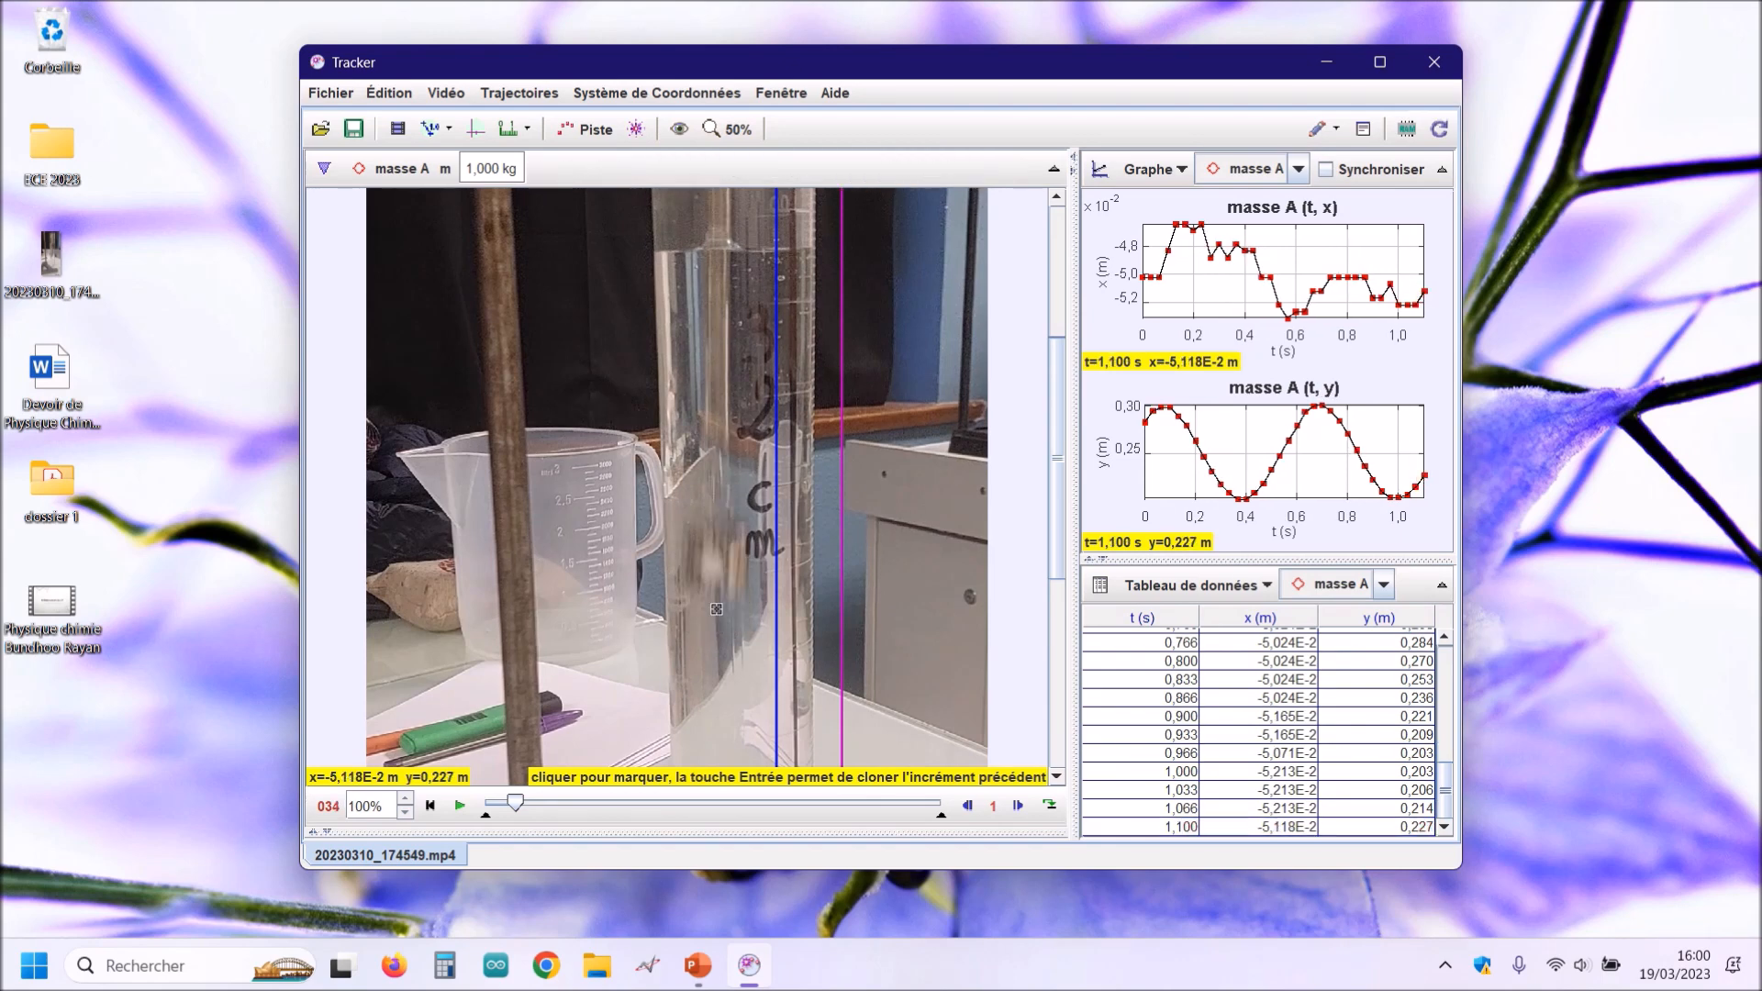
click(708, 564)
click(713, 538)
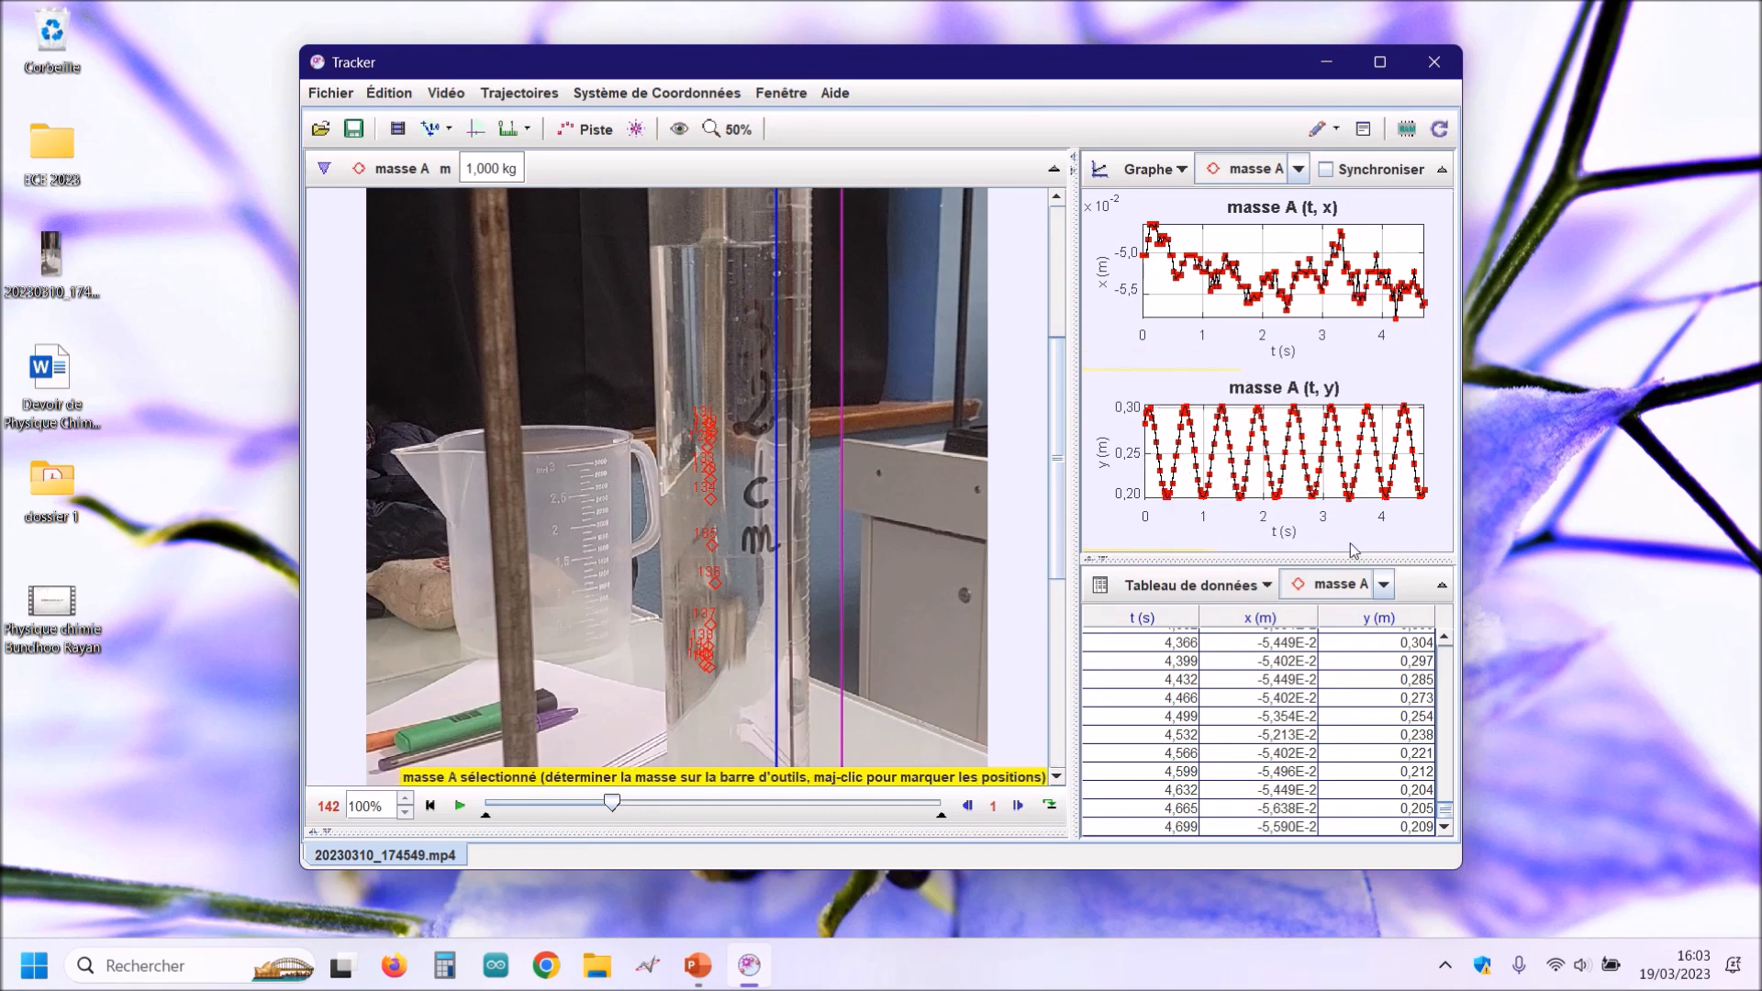
Maximise the view holding the x(t) and y(t) graphs of masse A.
click(1439, 172)
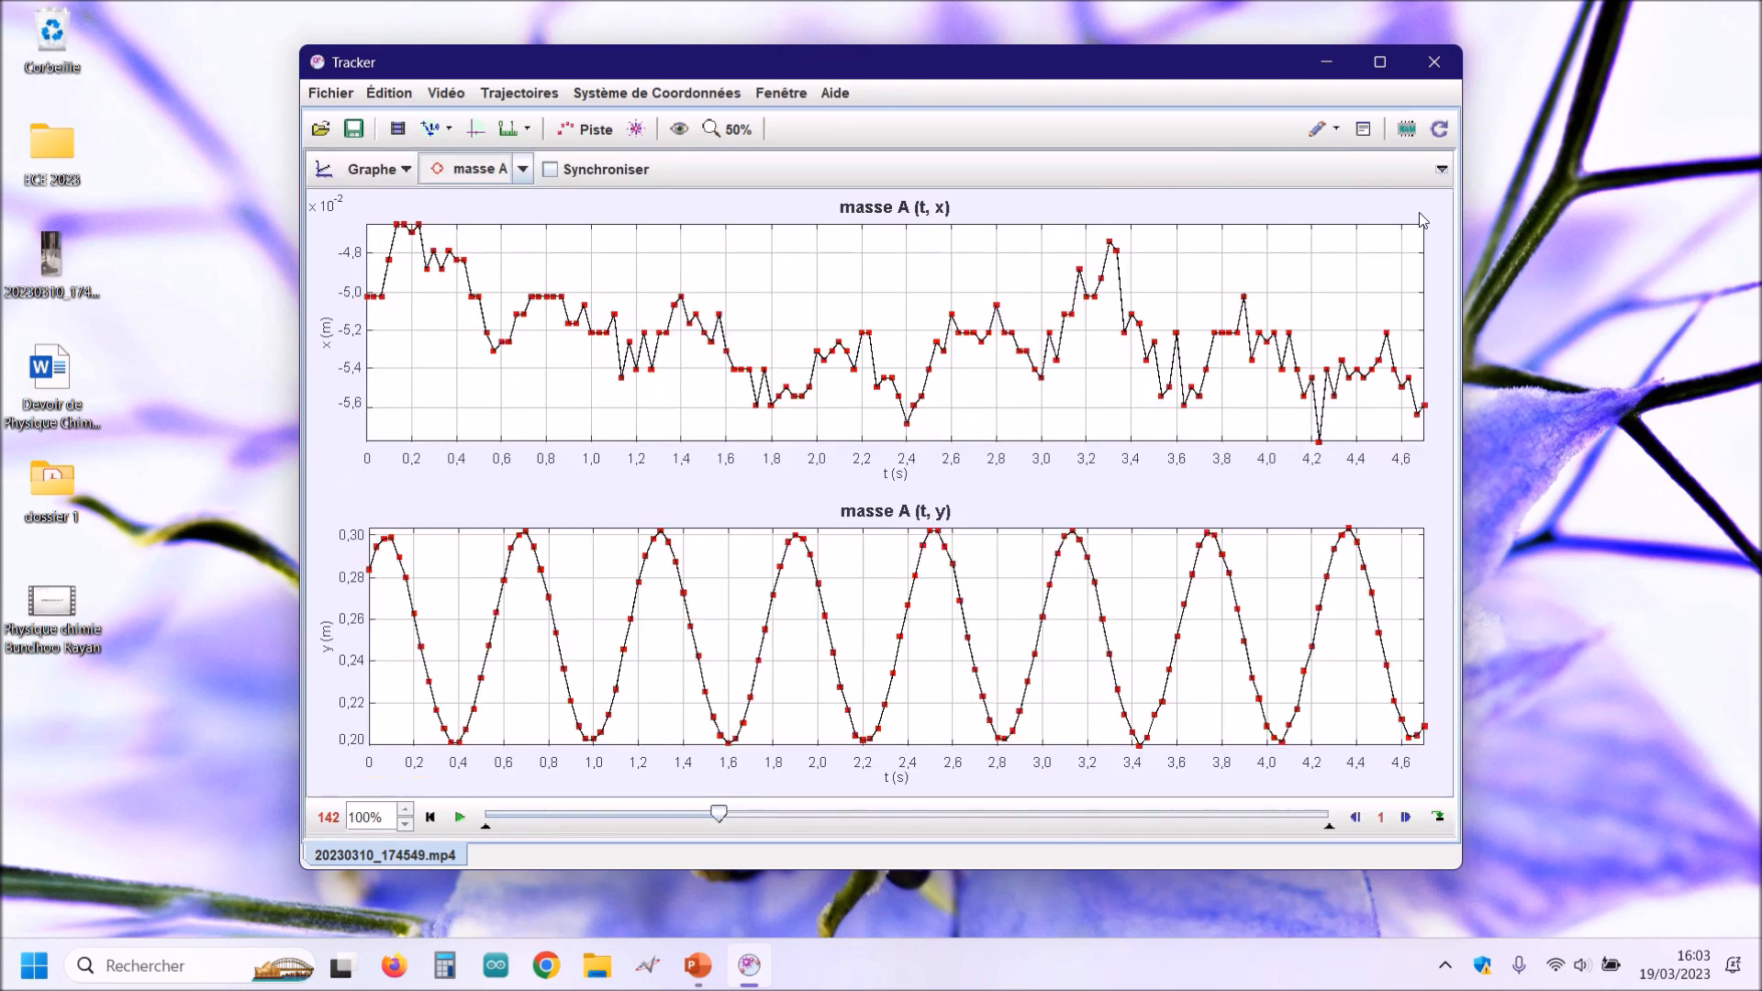
click(1441, 171)
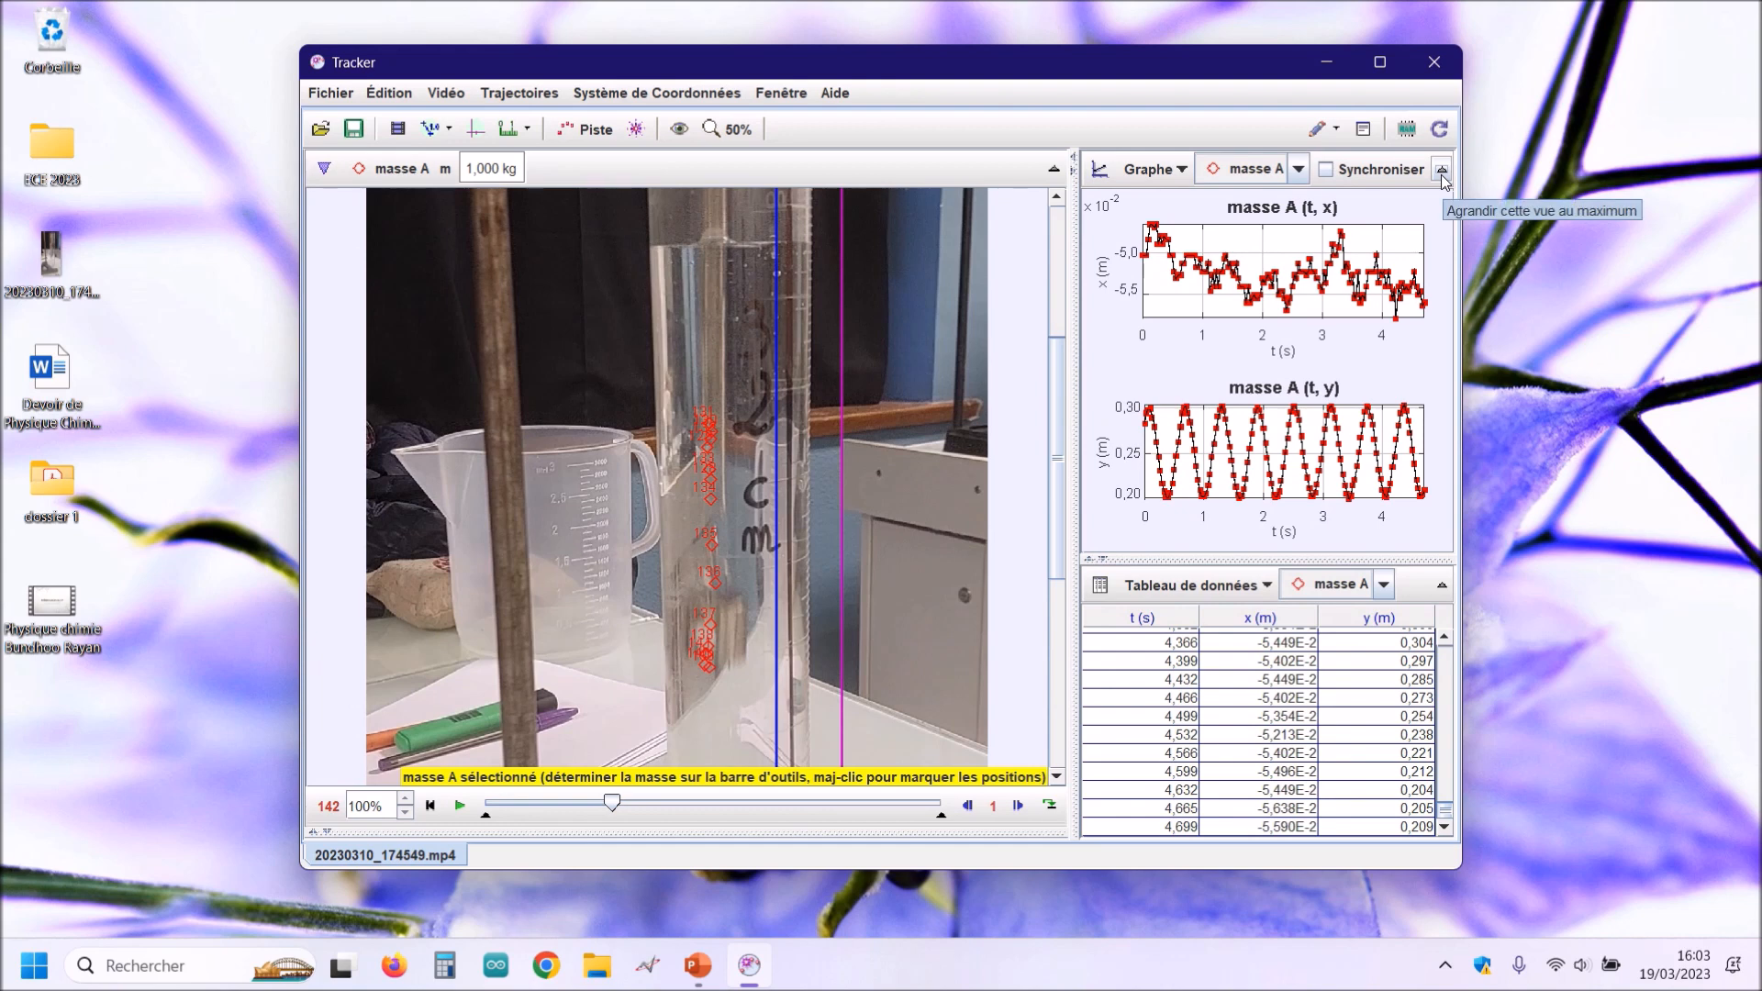
click(1442, 172)
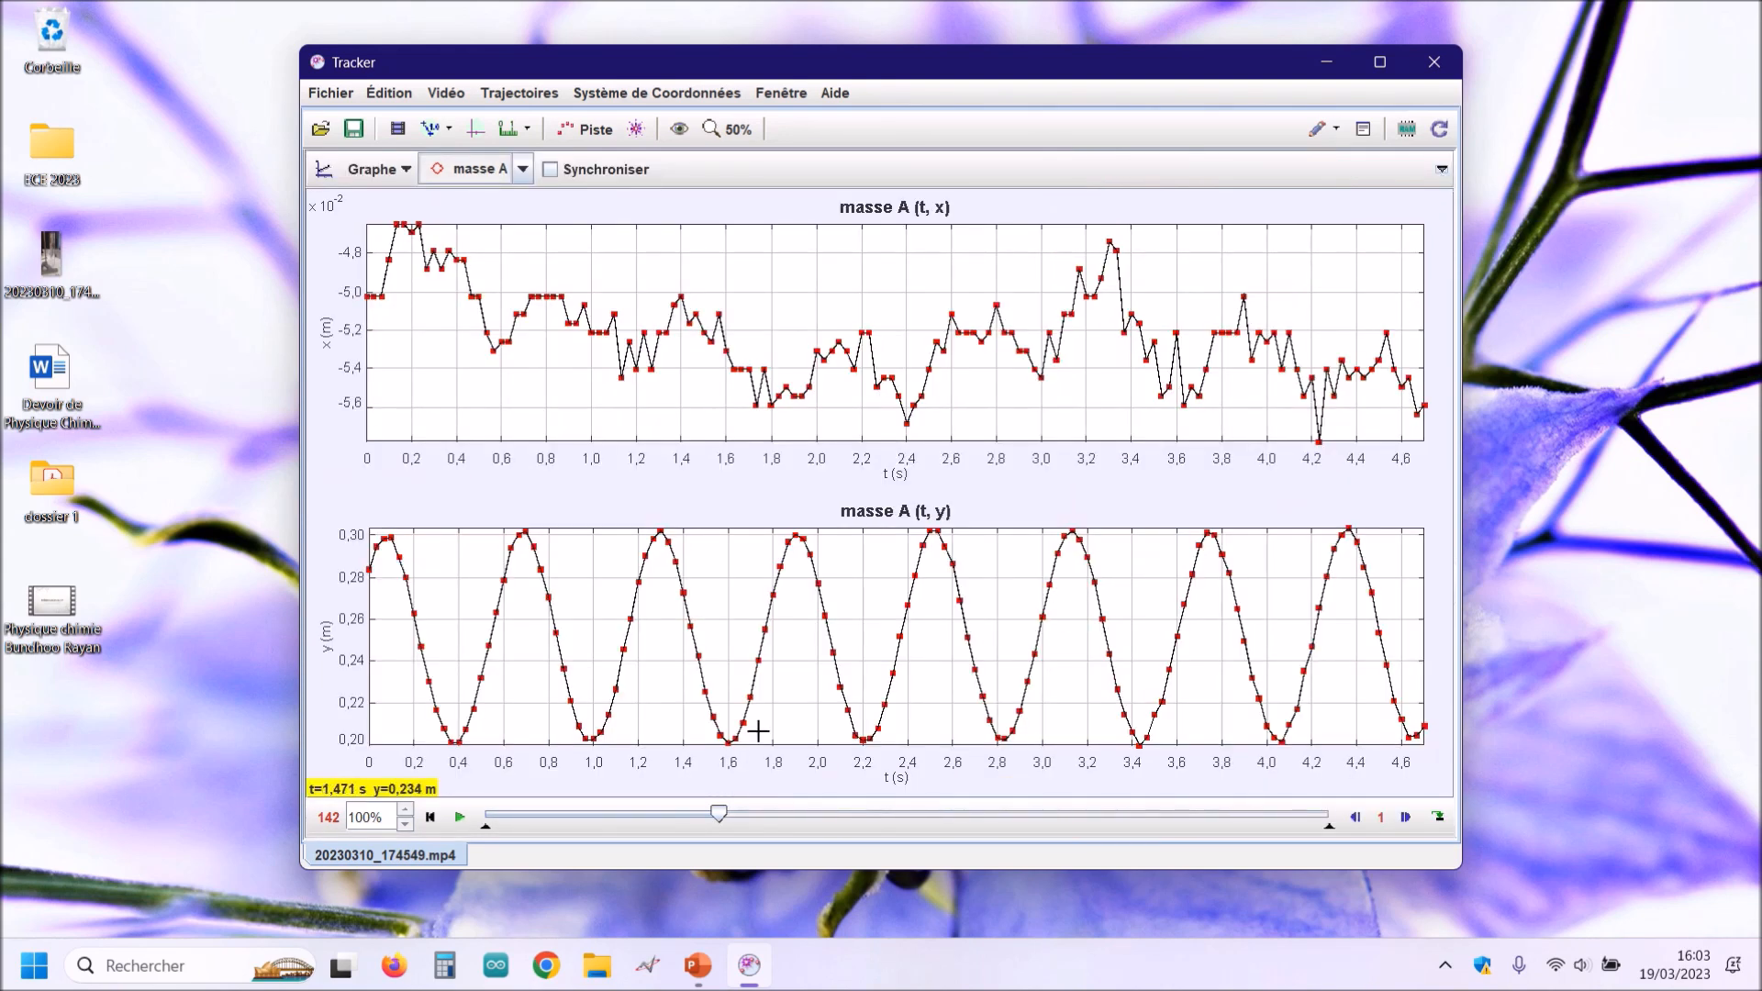
Open the y(t) graph of masse A in the data analysis tool and maximise that tool's window.
right_click(1015, 603)
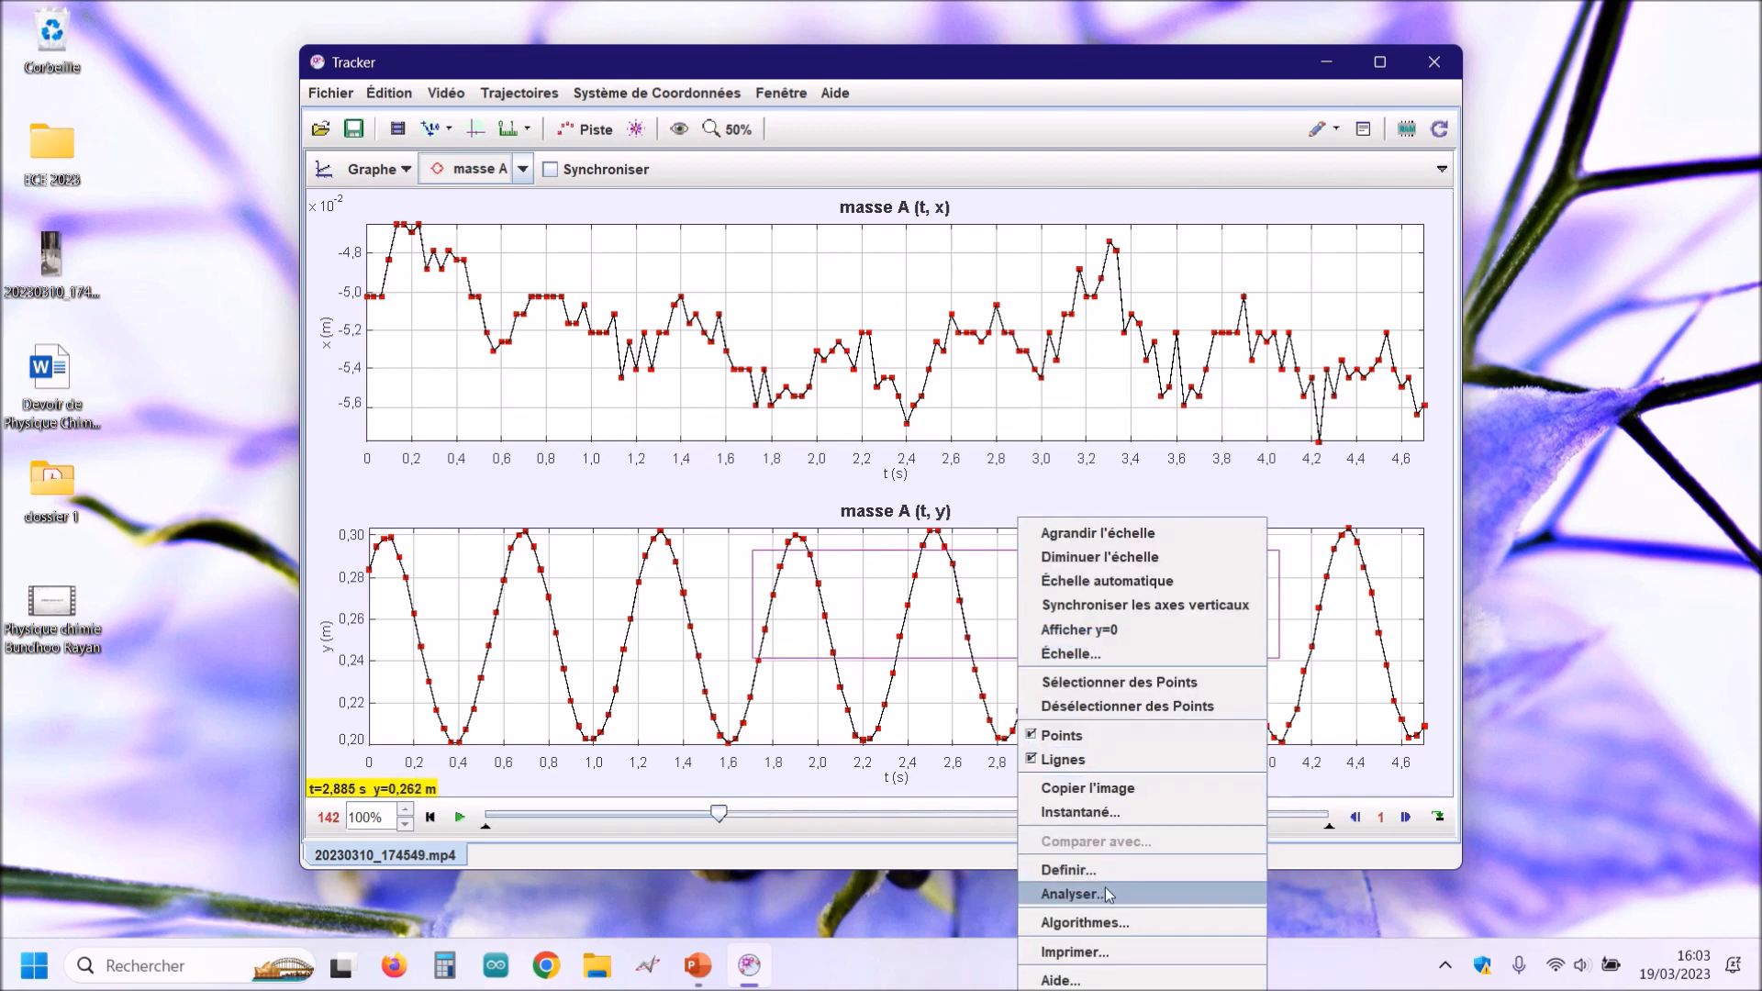
click(1071, 894)
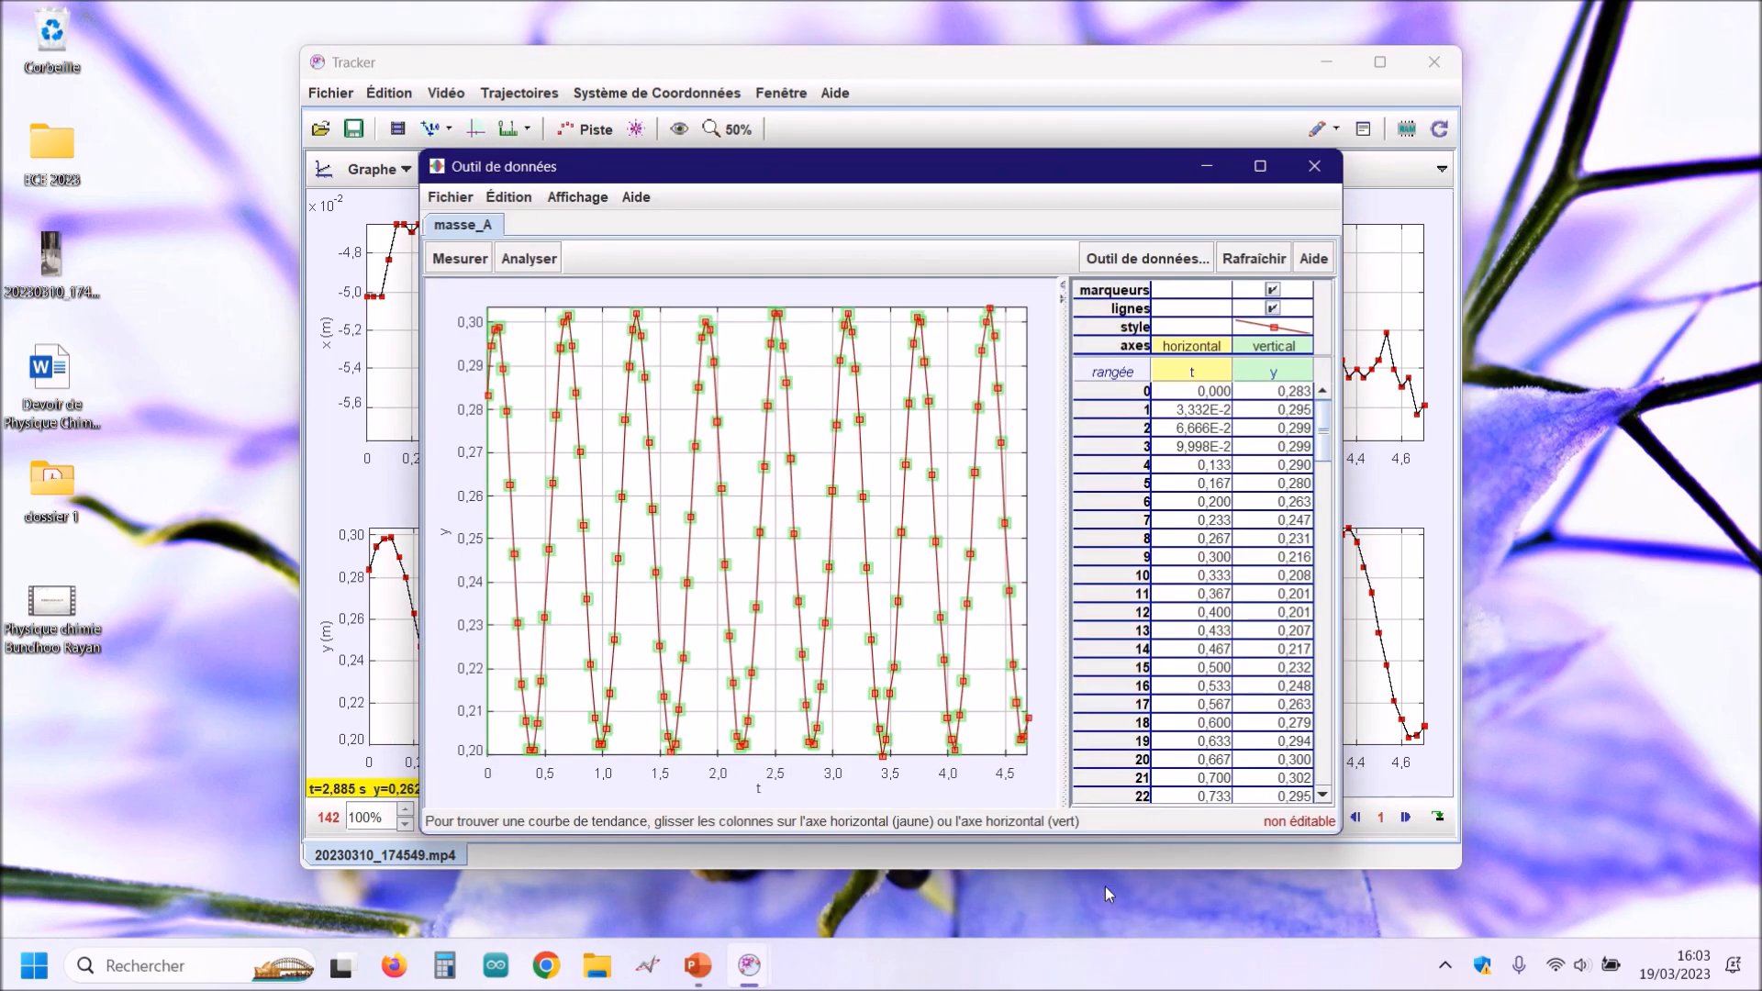
click(1259, 166)
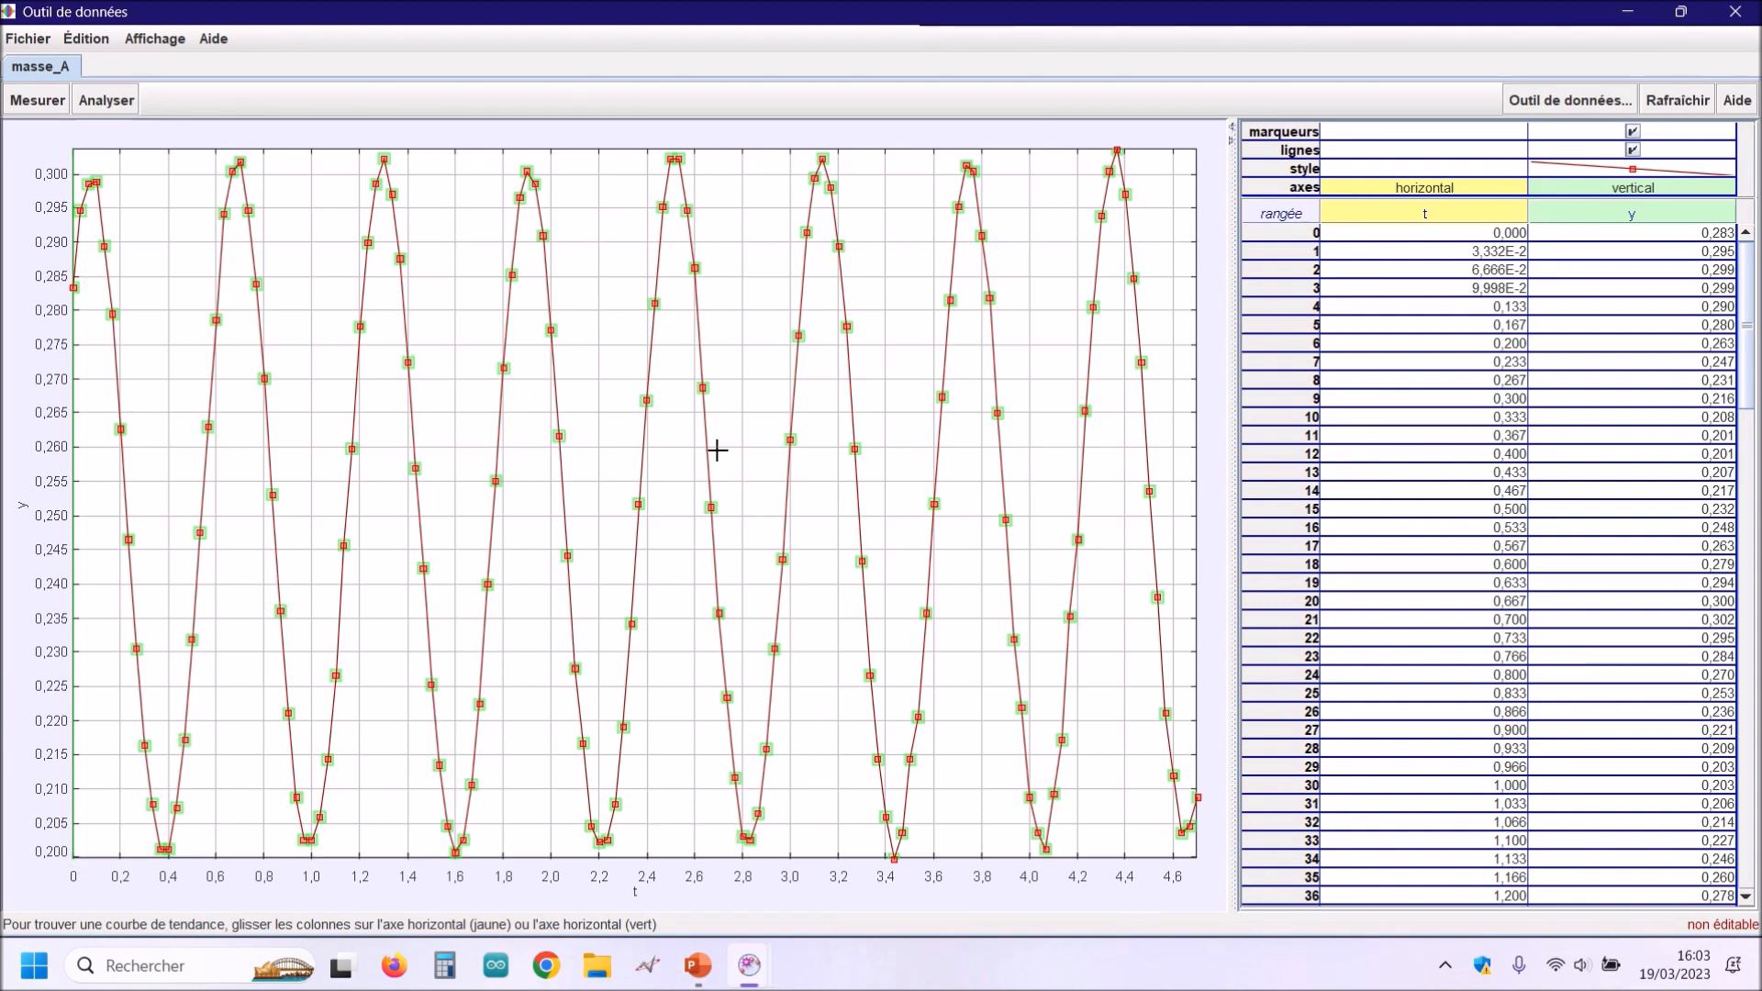
Fit a Sinusoïdale trend curve to the y(t) data of masse_A.
click(120, 103)
mouse_move(243, 138)
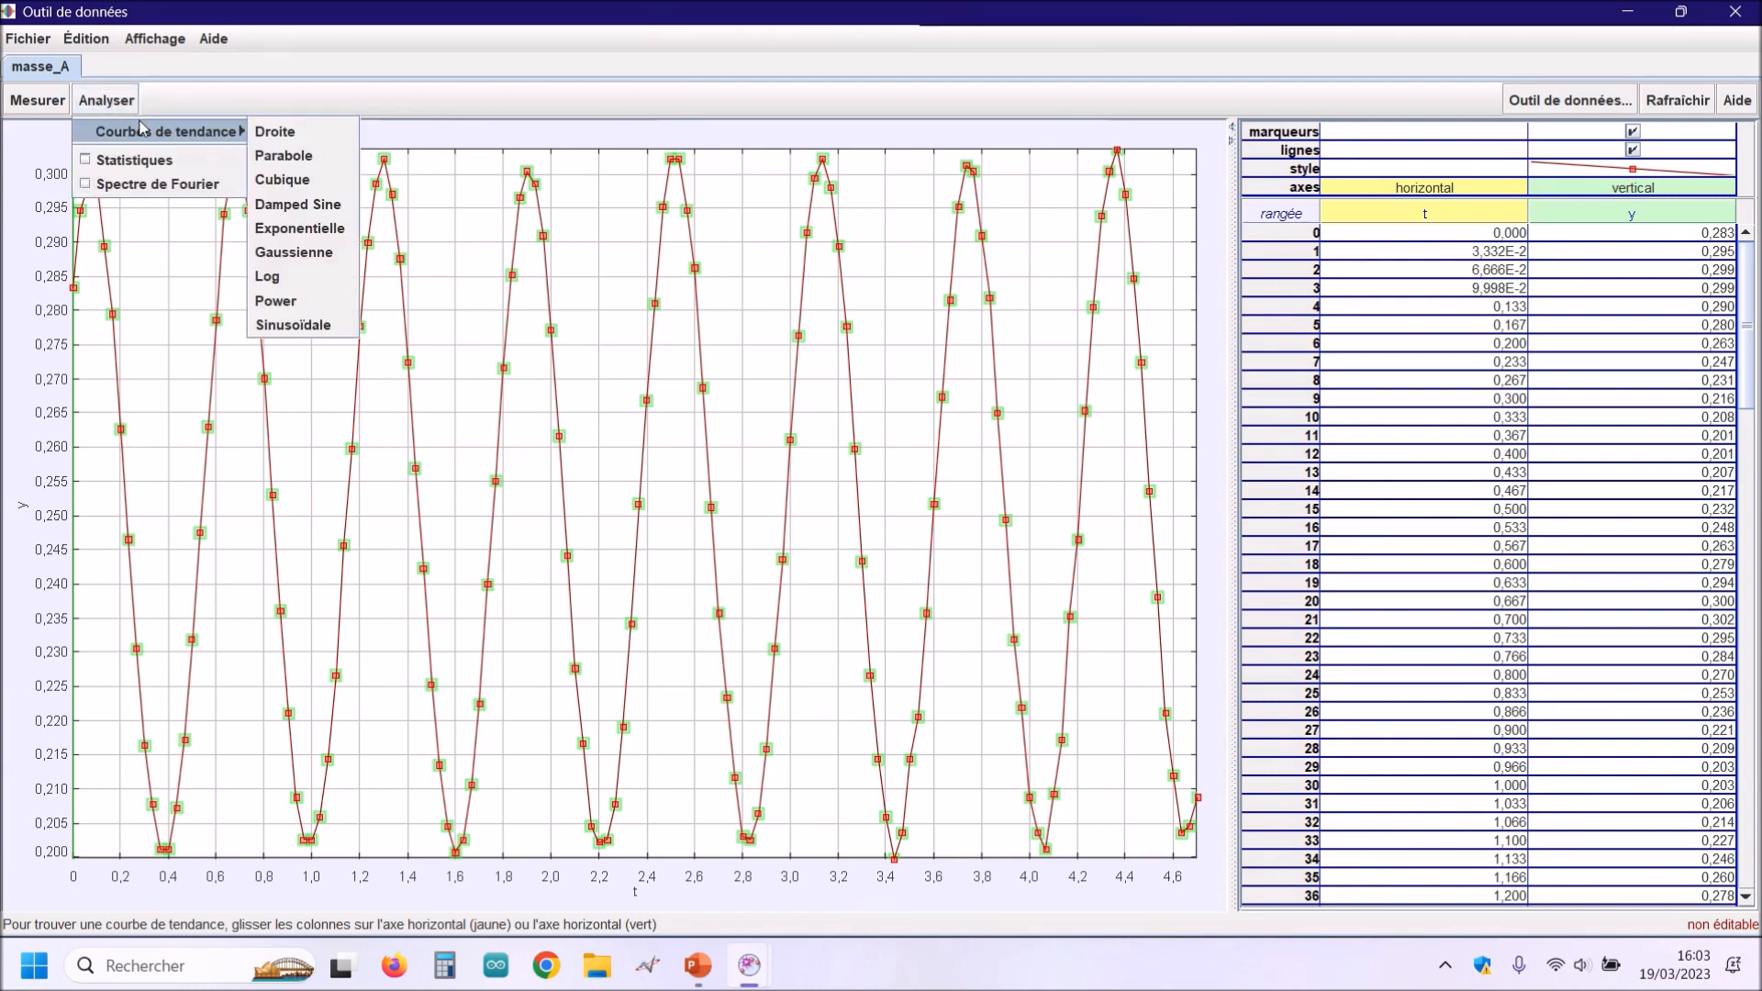
click(311, 328)
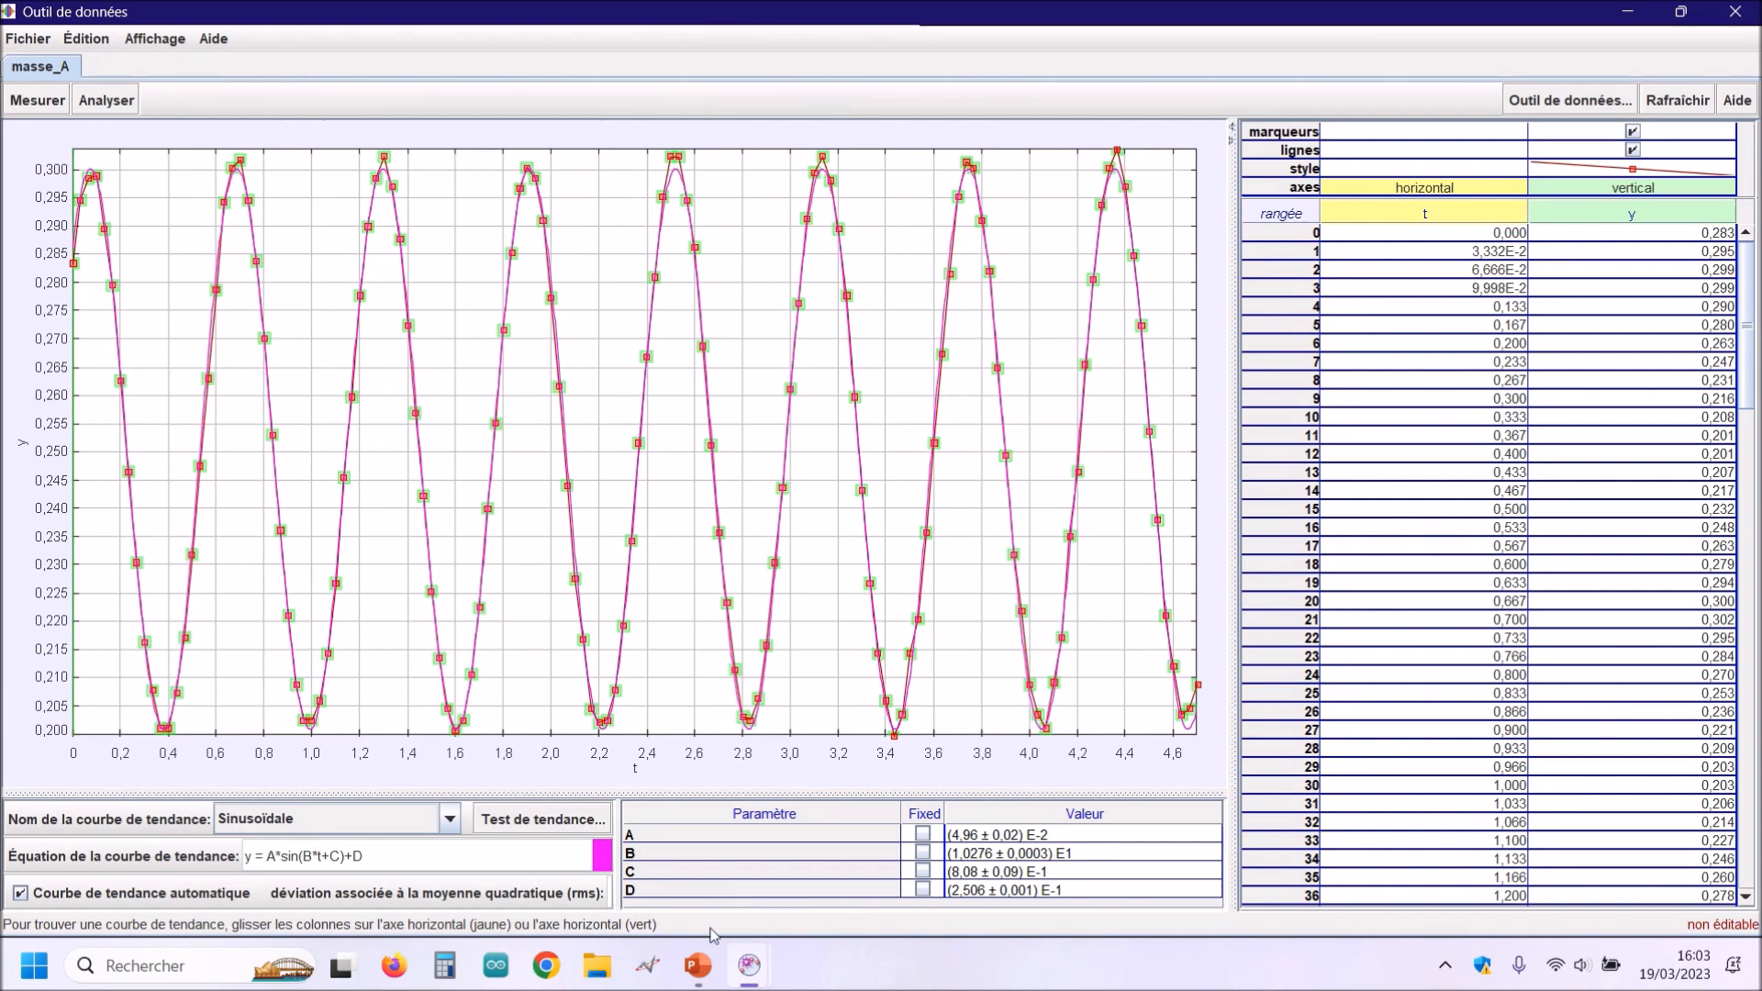
Change the sinusoidal trend curve's colour to blue and check the details of its fit parameter B.
click(604, 852)
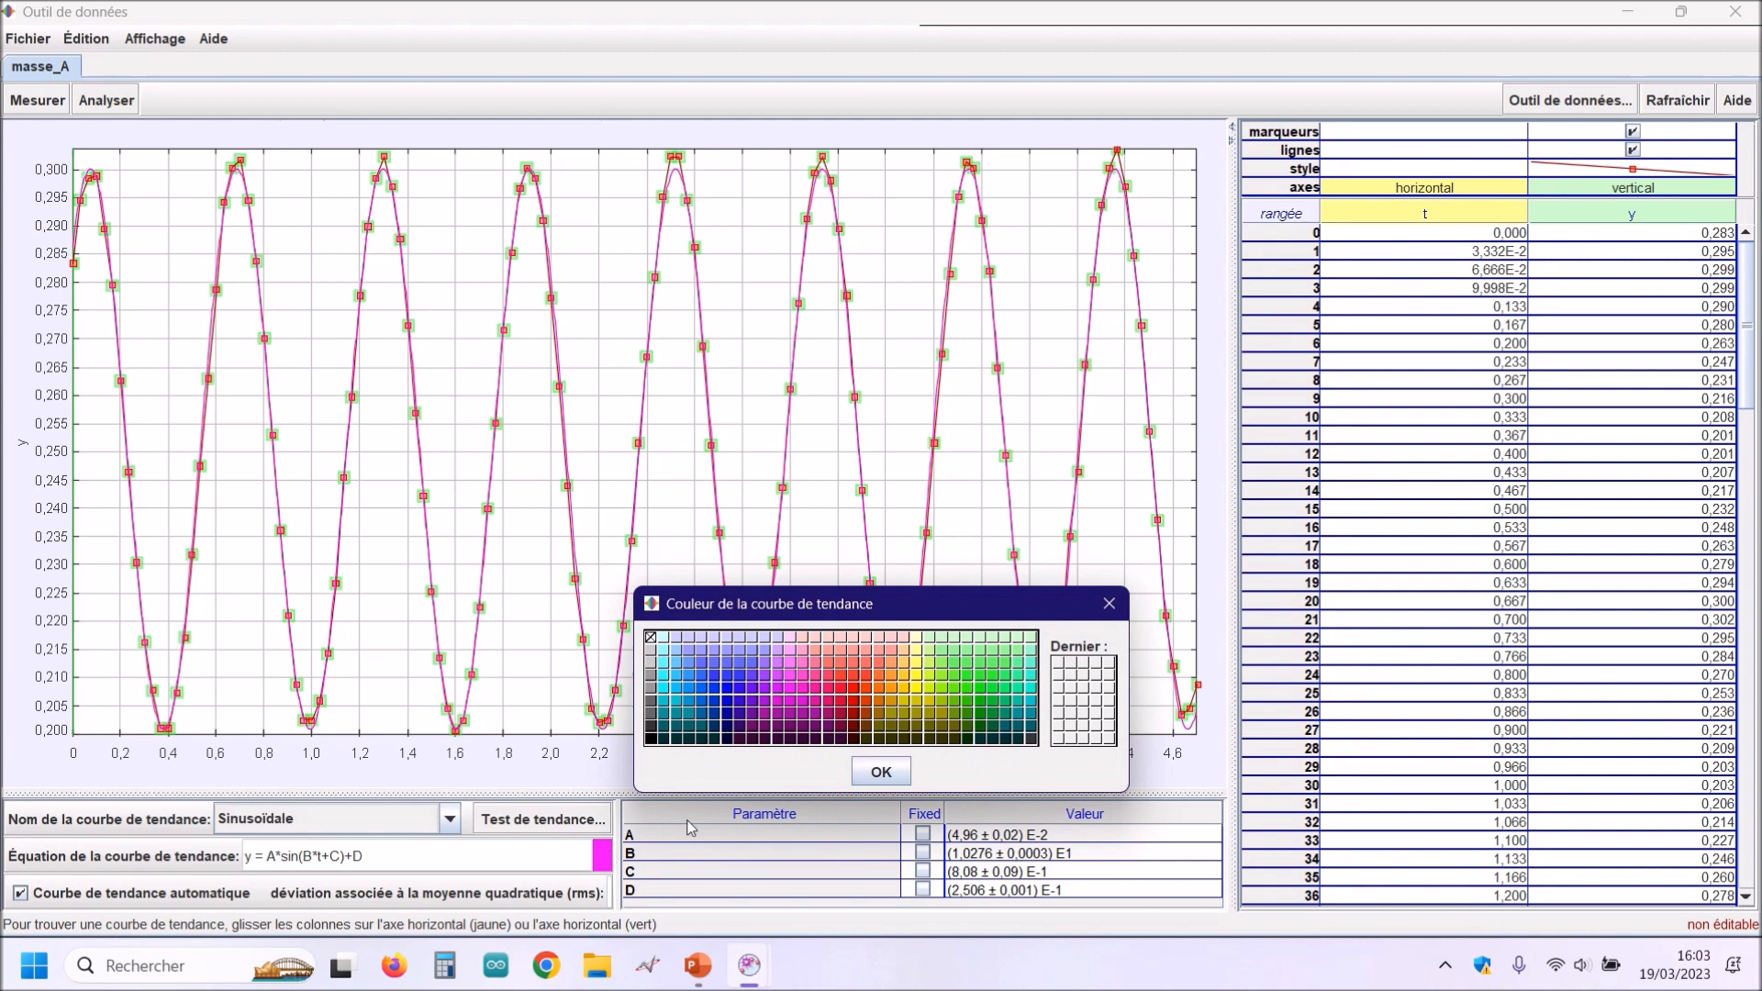
click(732, 695)
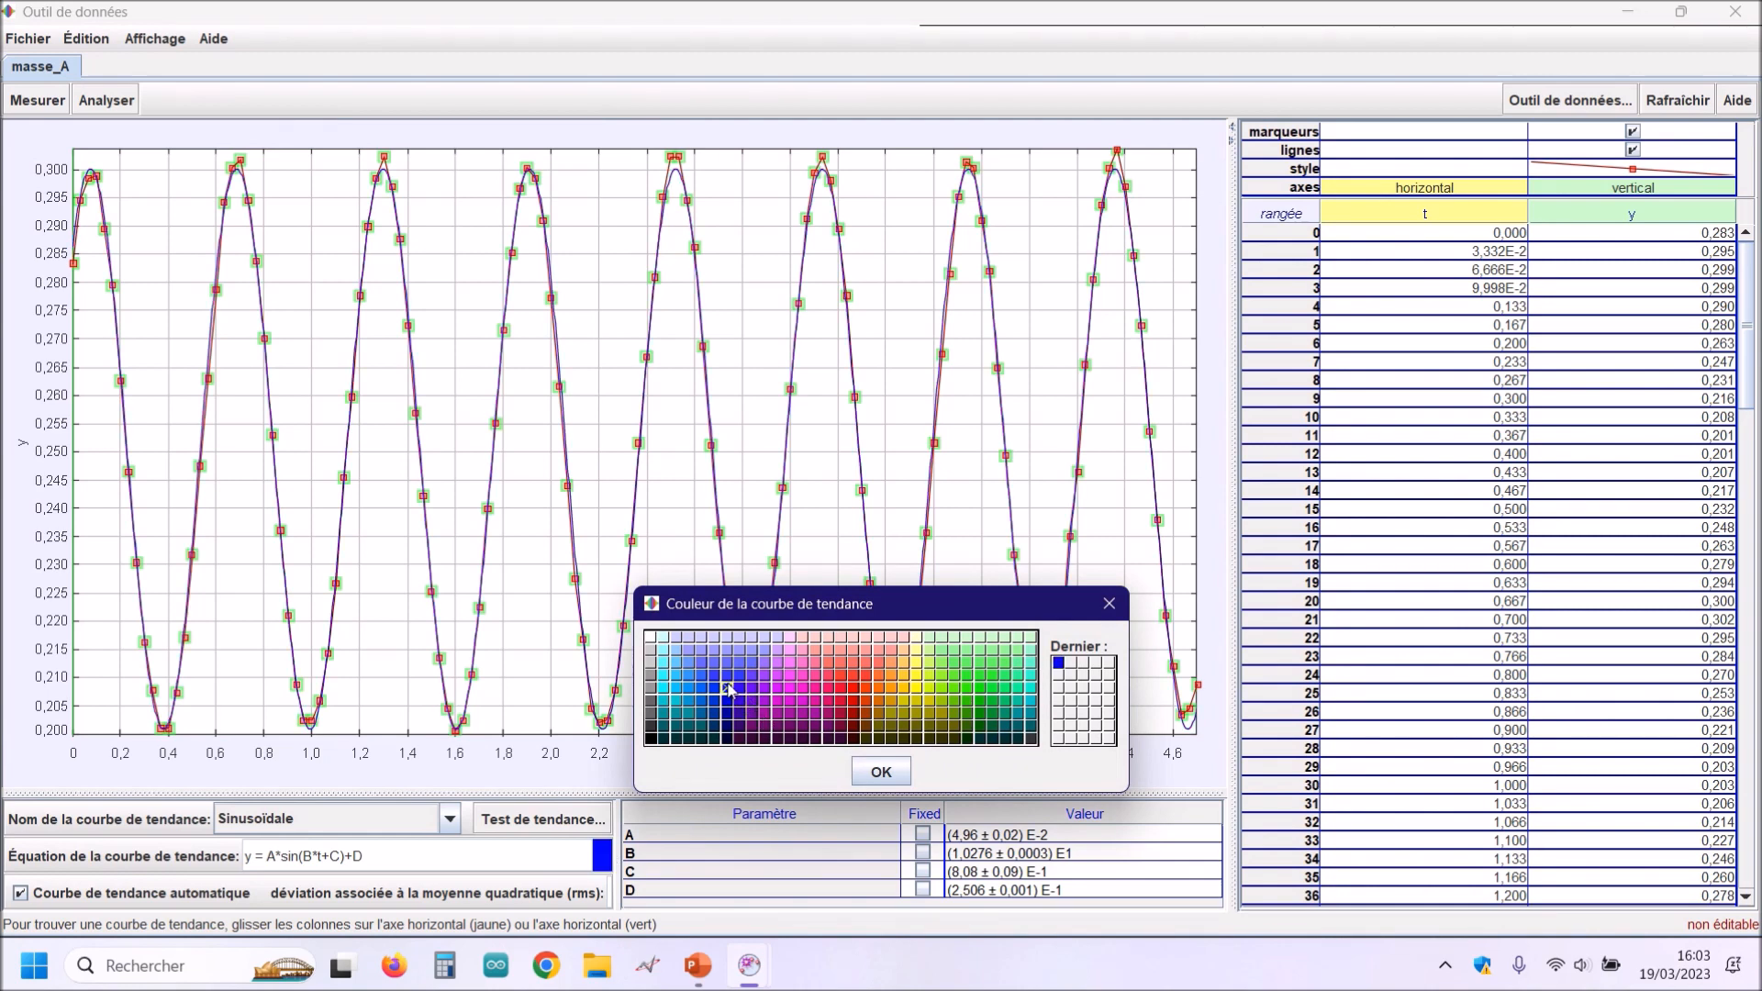
click(881, 771)
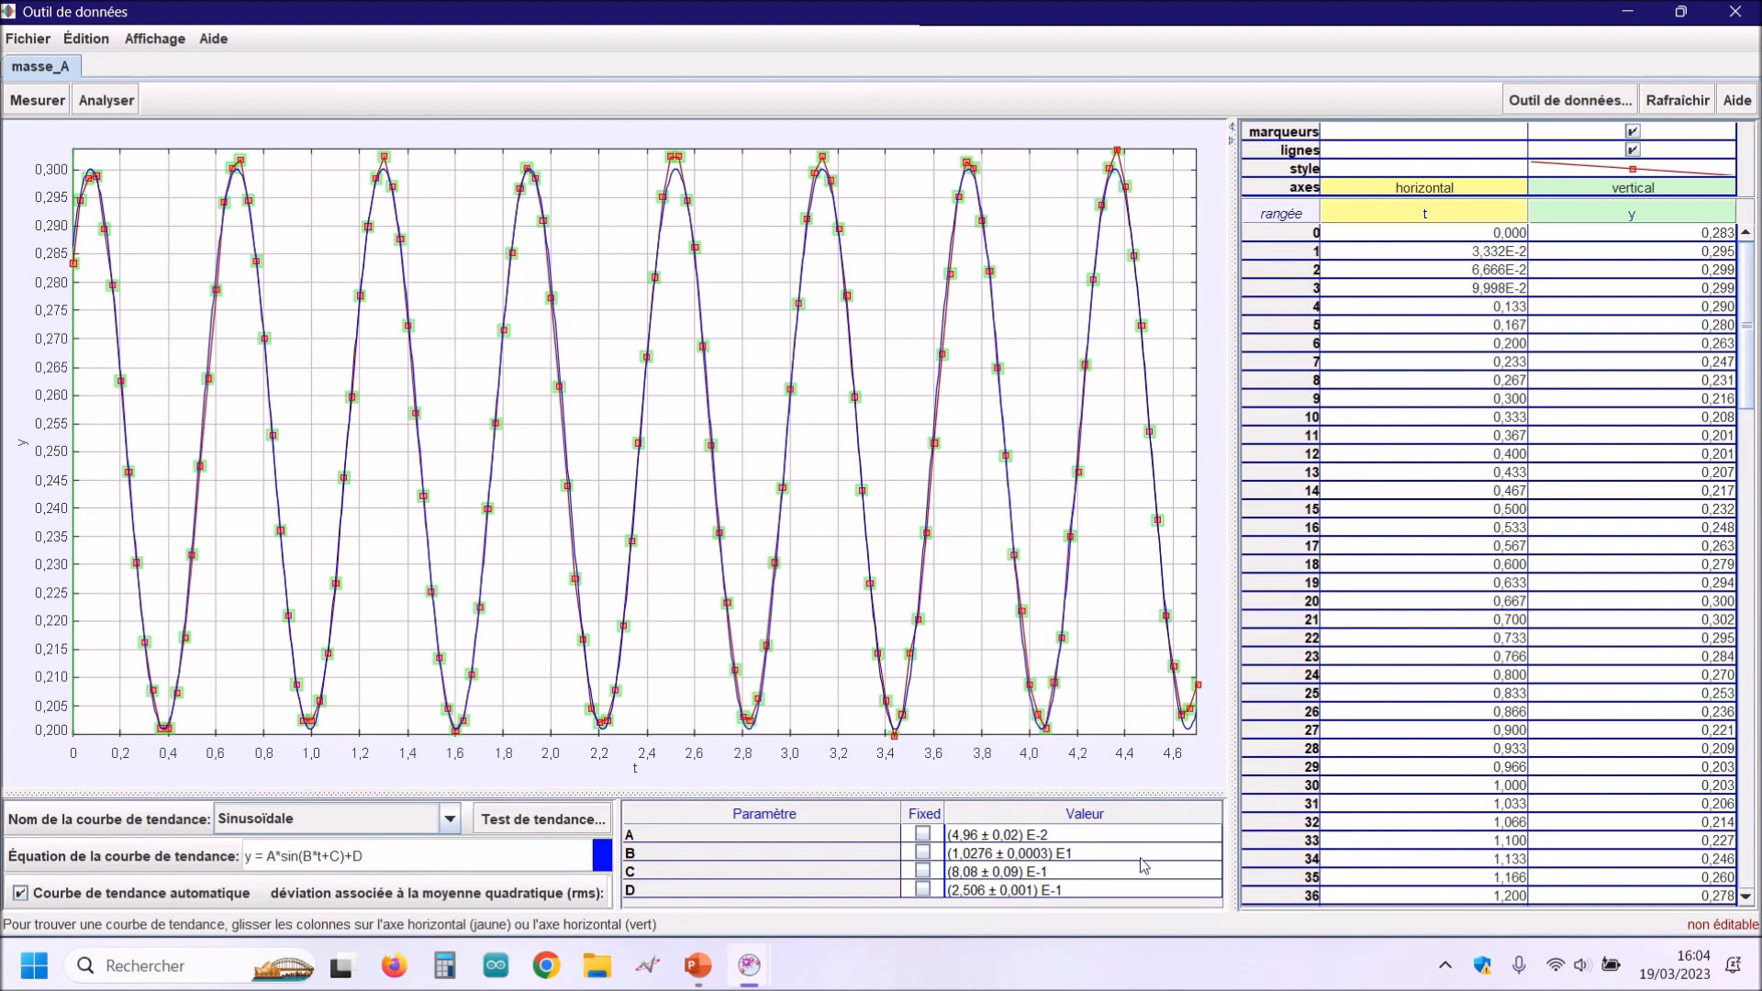
mouse_move(1141, 865)
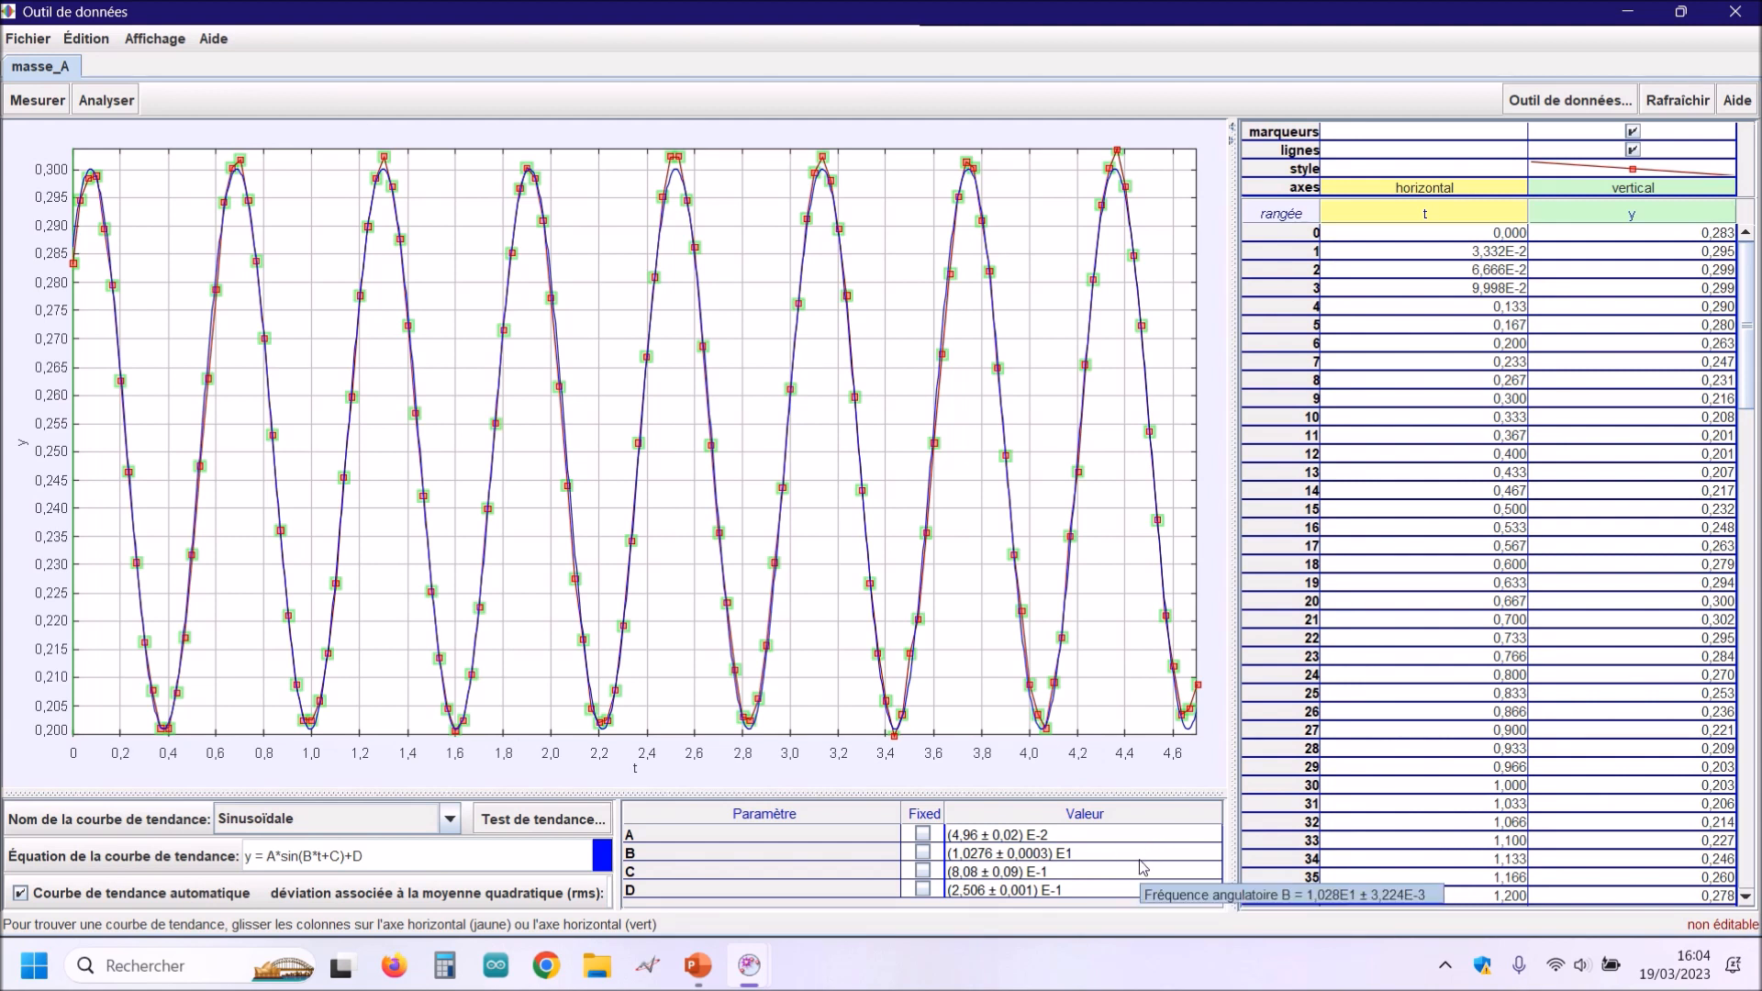